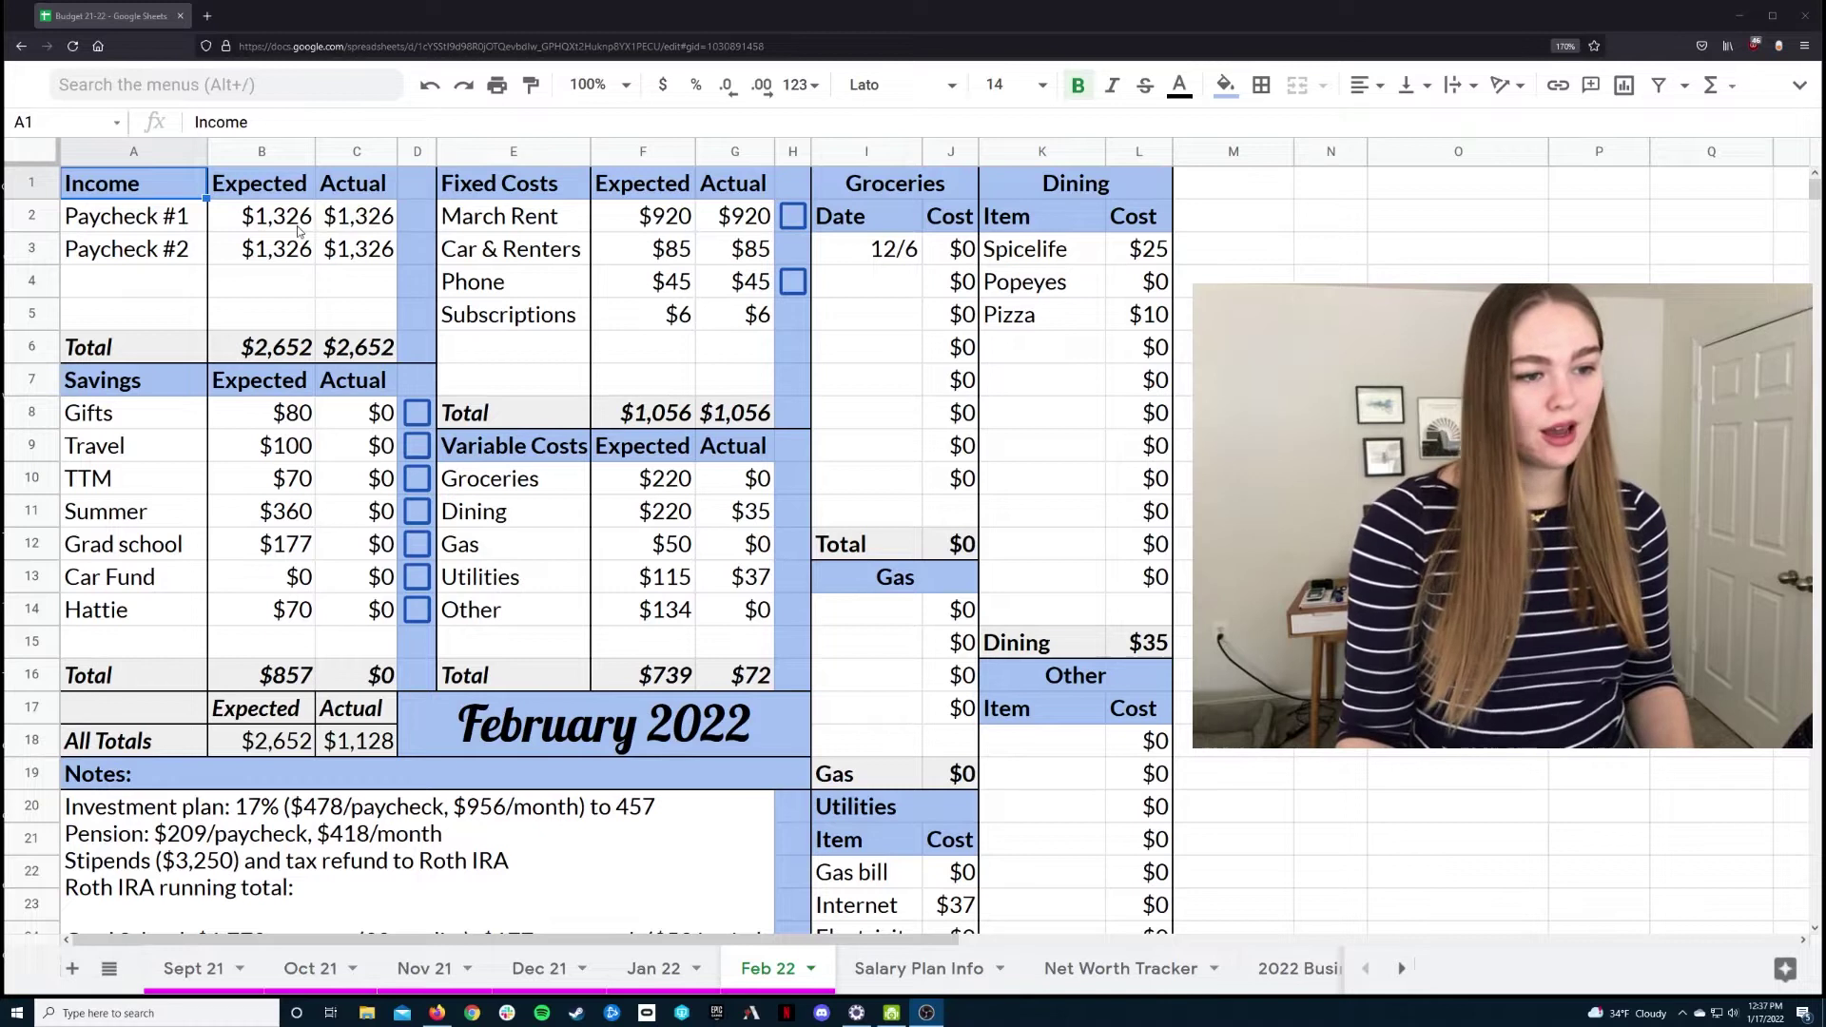
Check paycheck totals and fixed cost expected amounts, marking one cost paid and unmarking Phone
left_click_drag(298, 228, 363, 257)
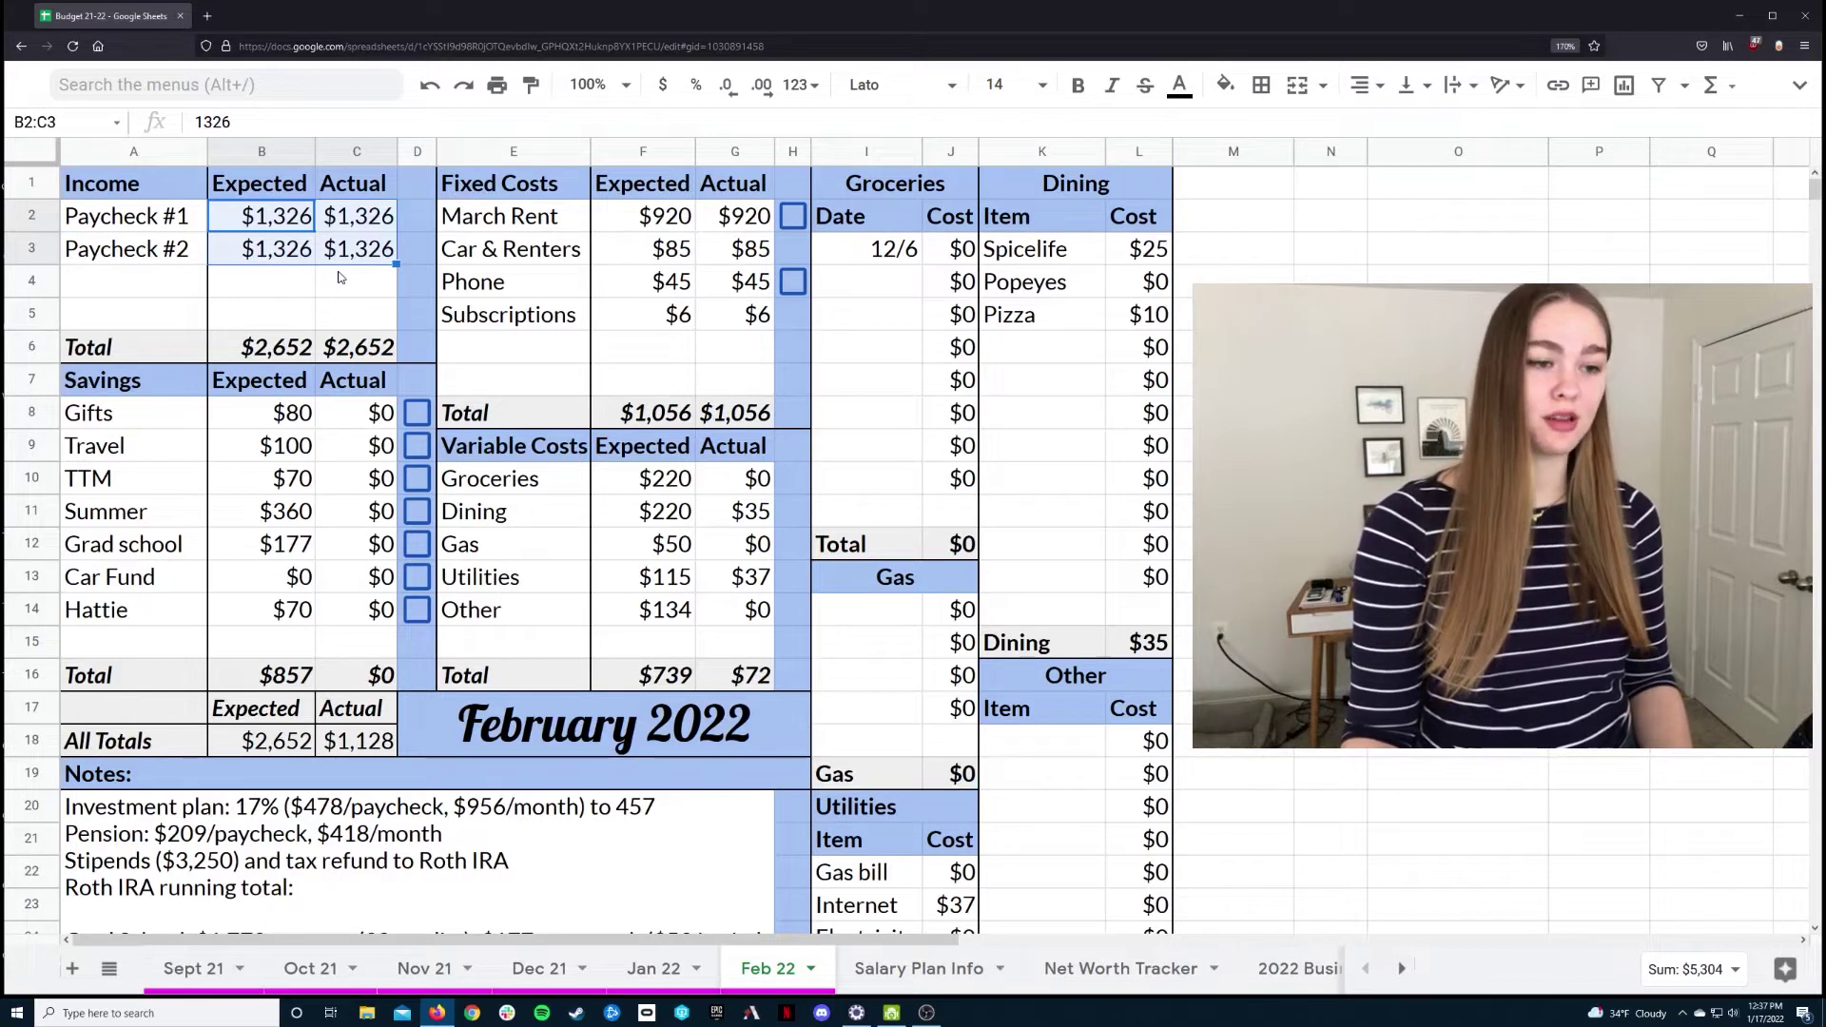
left_click(276, 271)
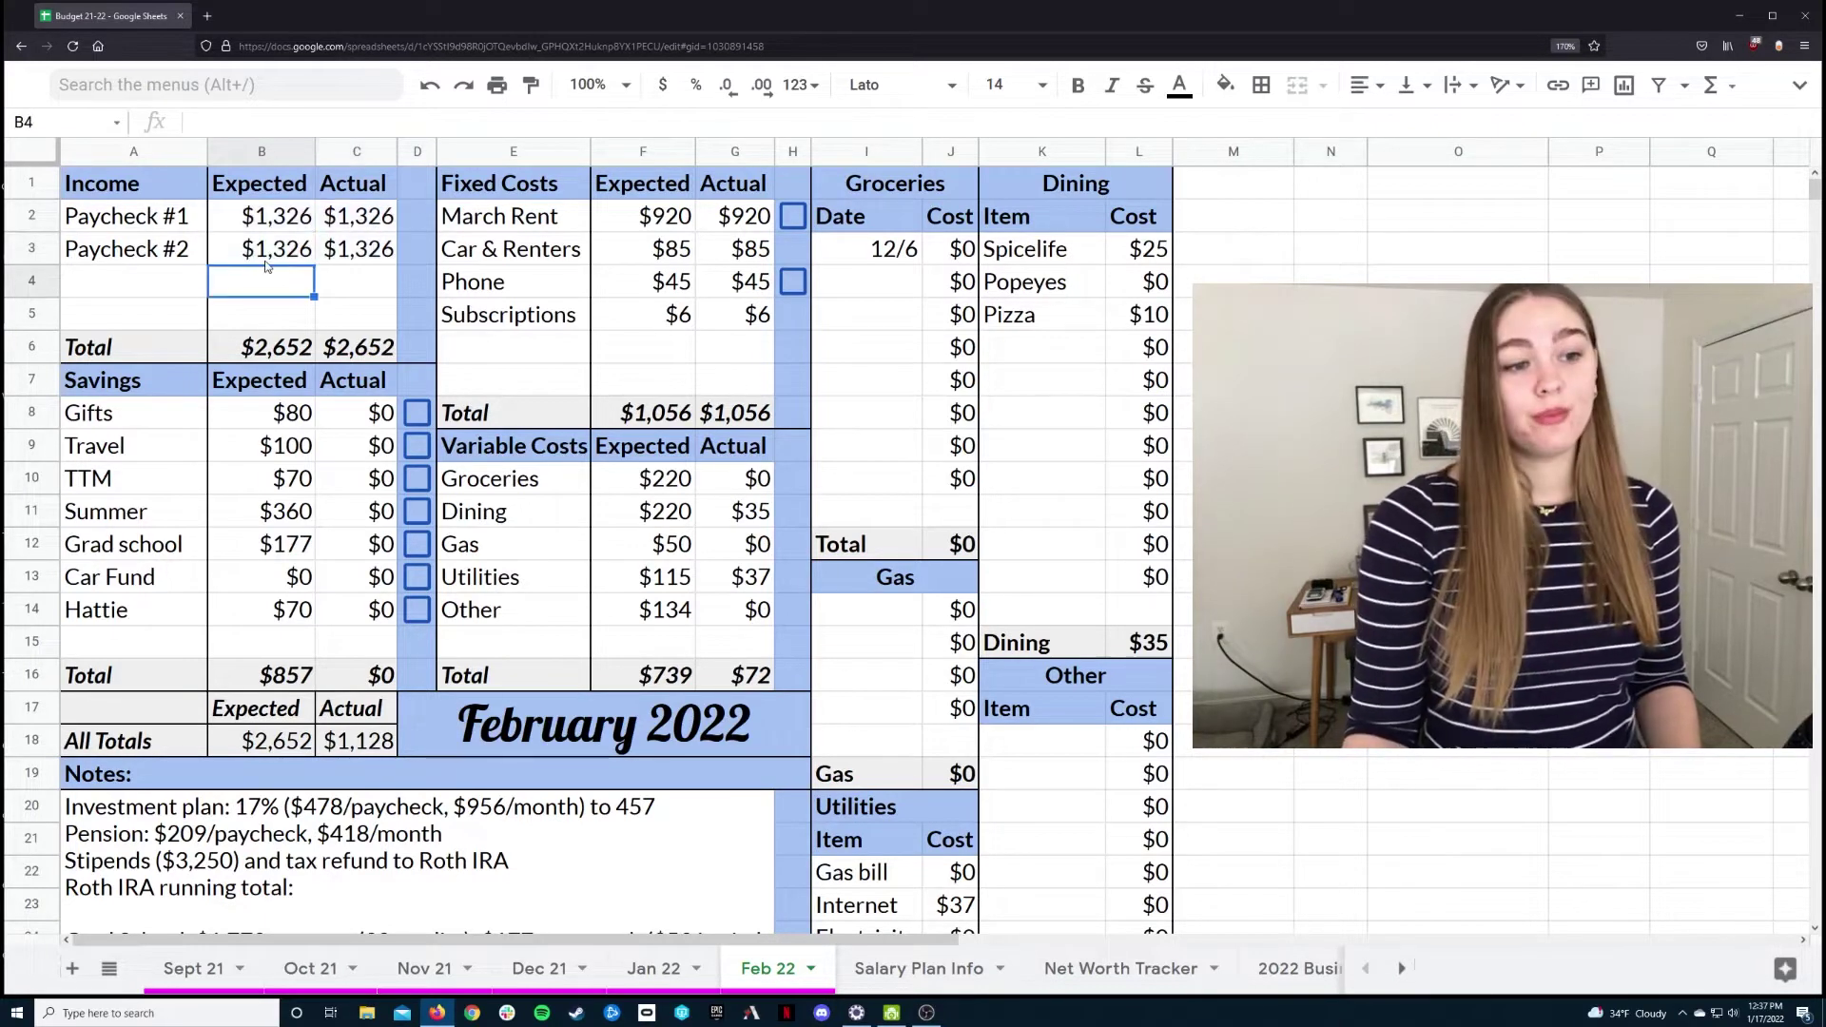
left_click(681, 229)
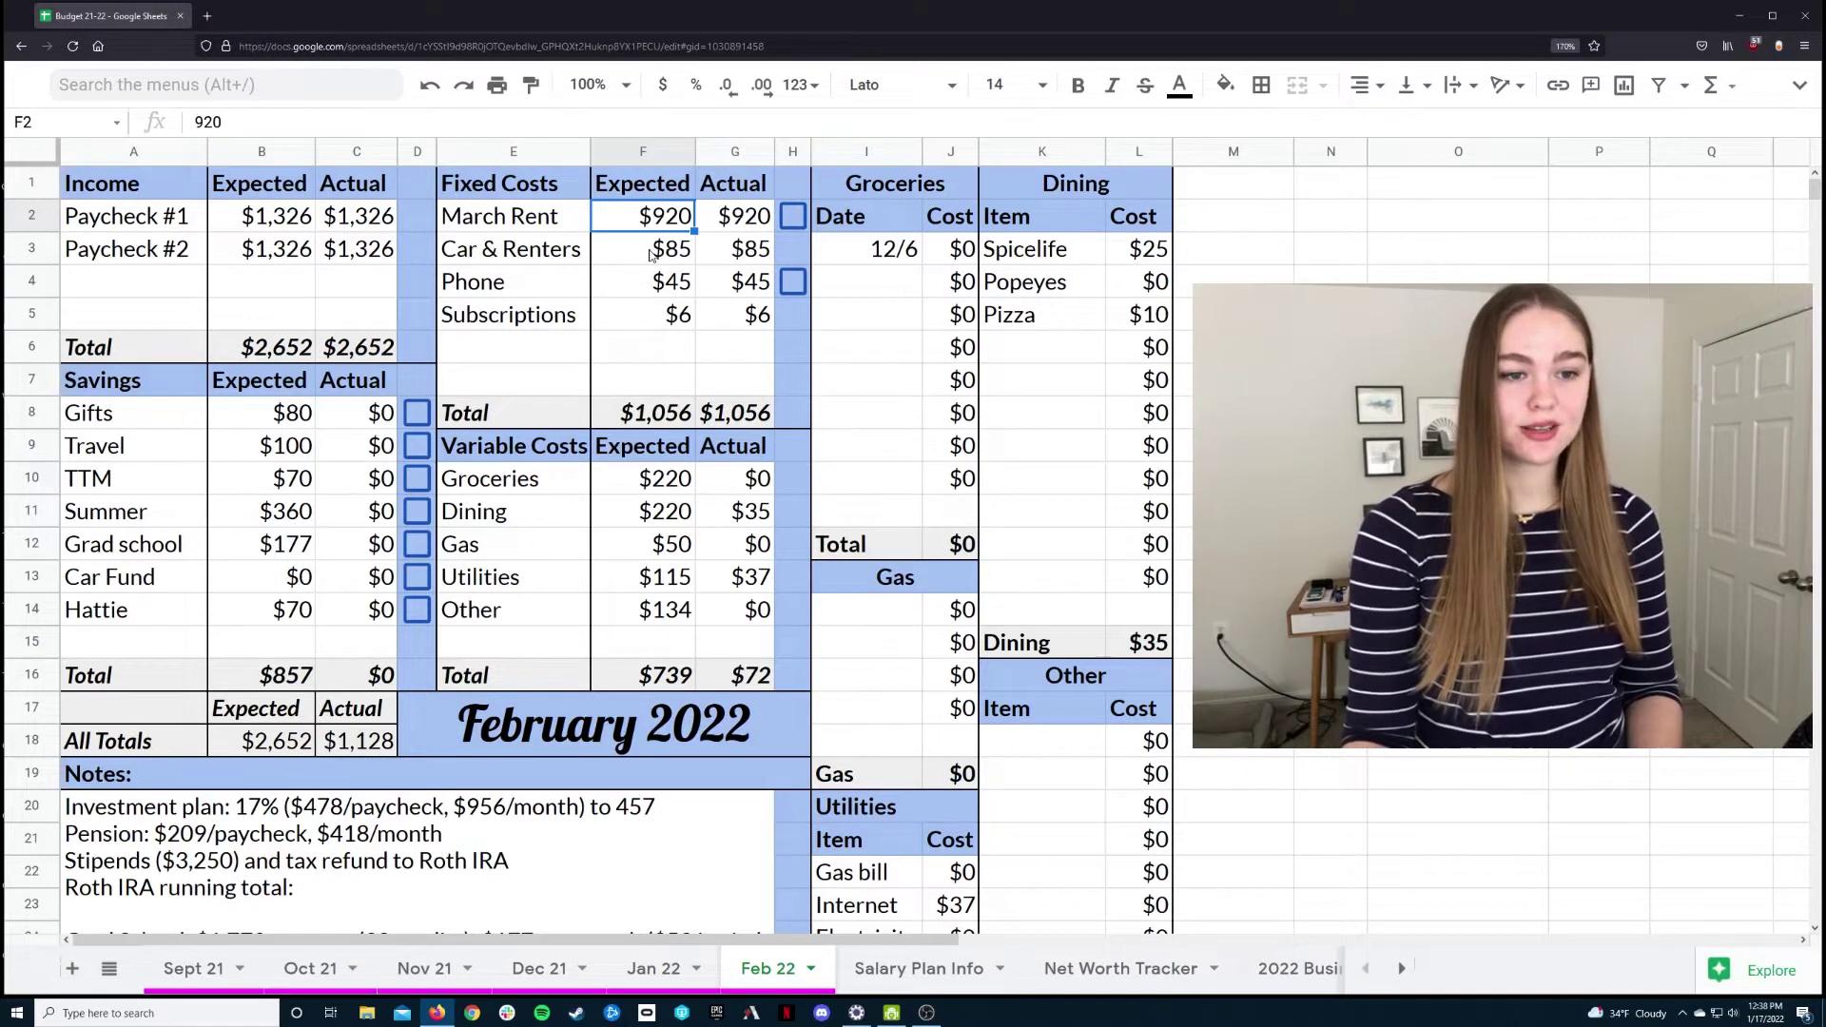
left_click(650, 255)
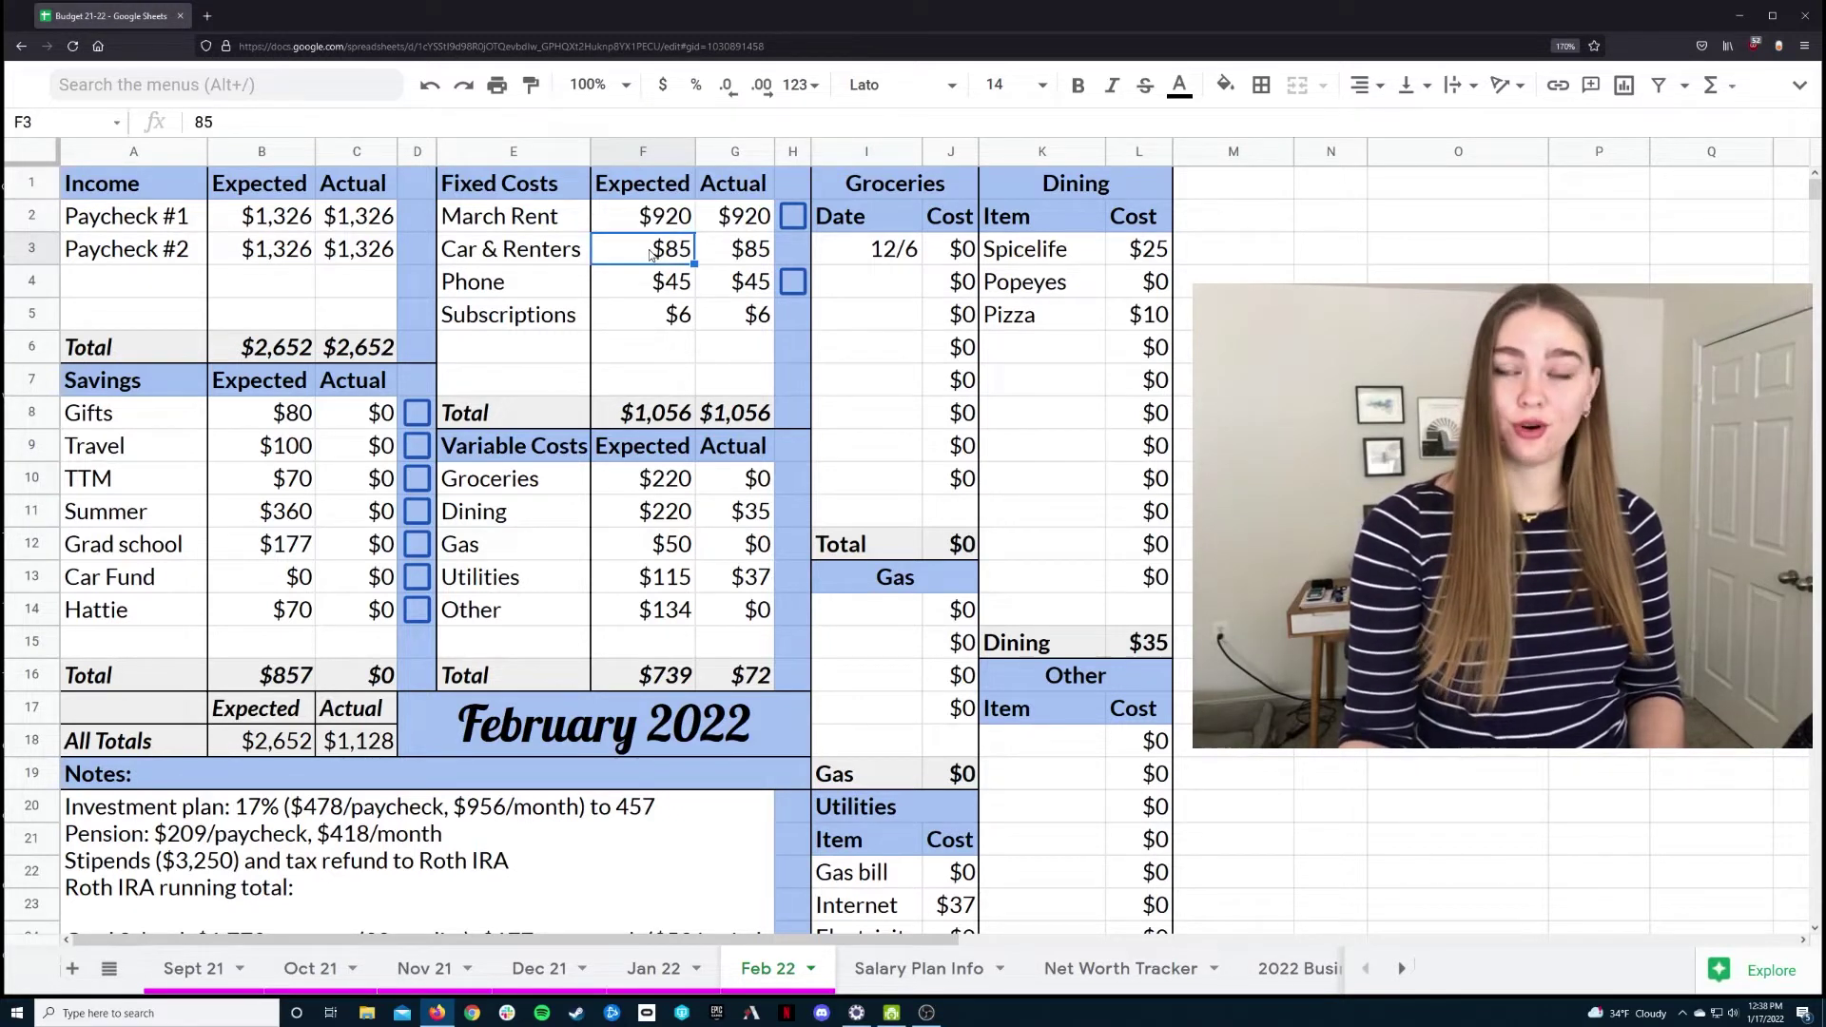
left_click(691, 288)
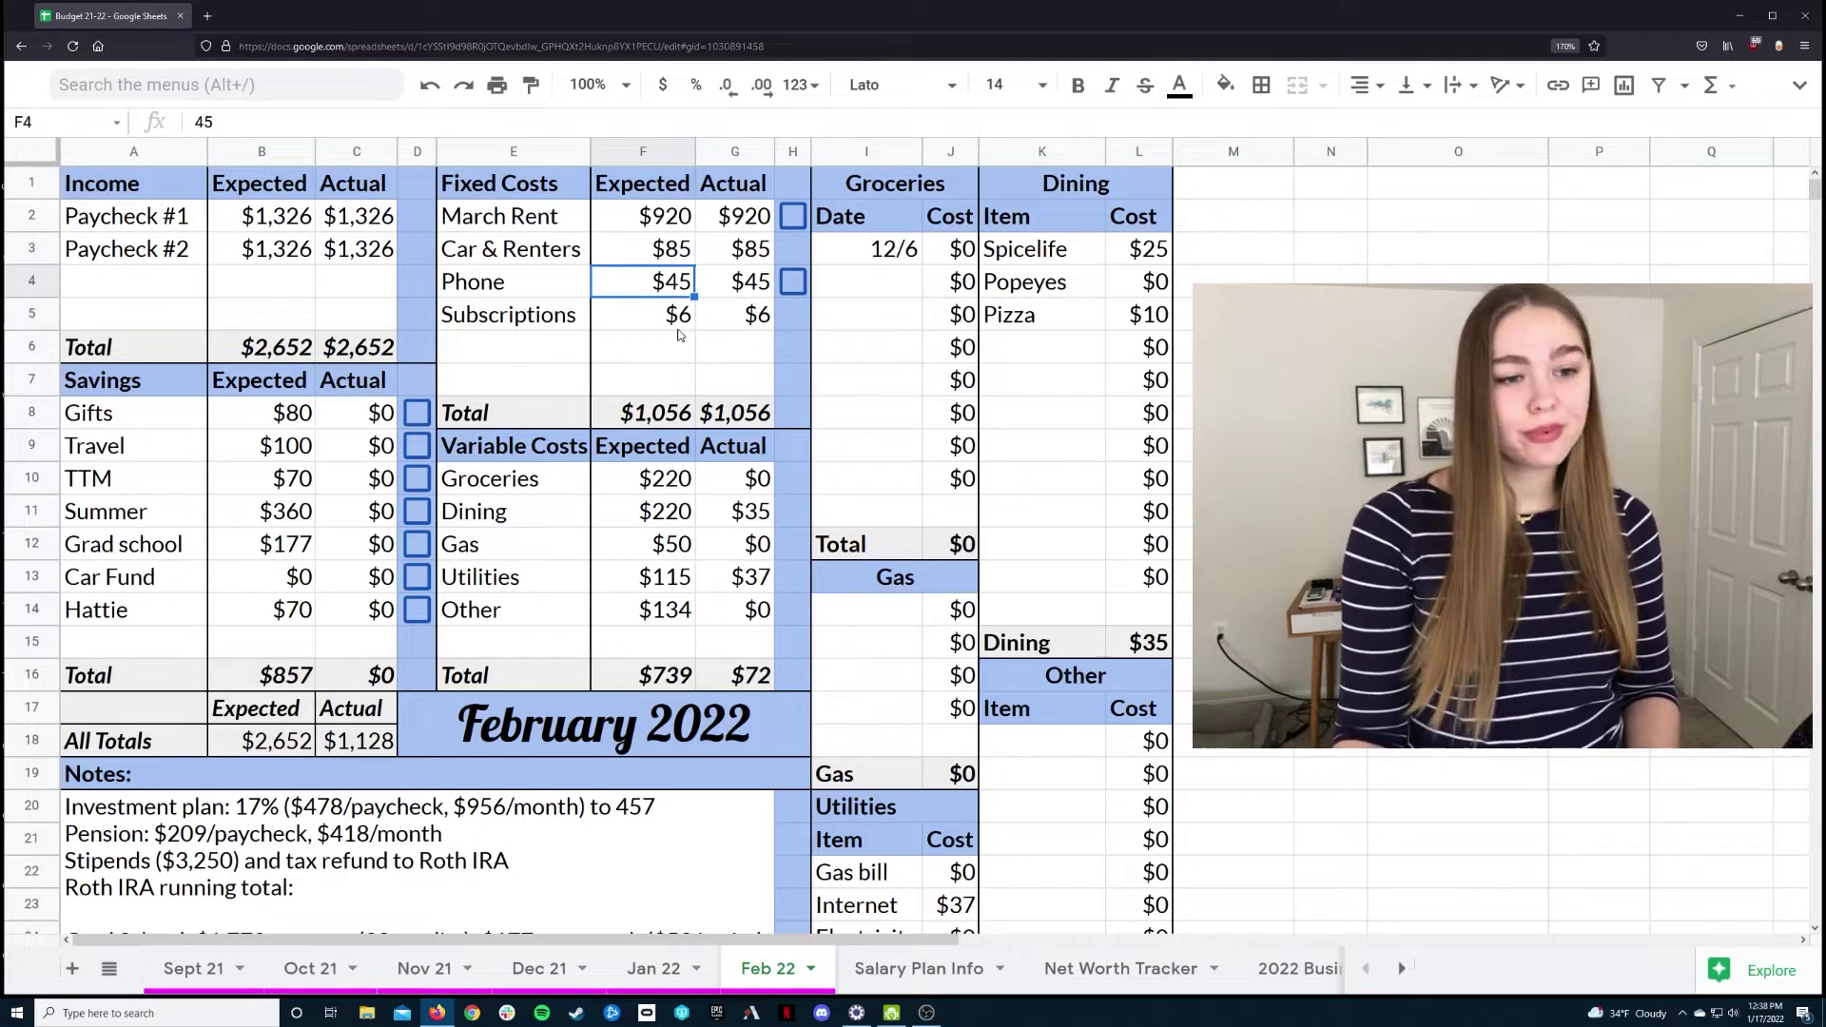
left_click(679, 321)
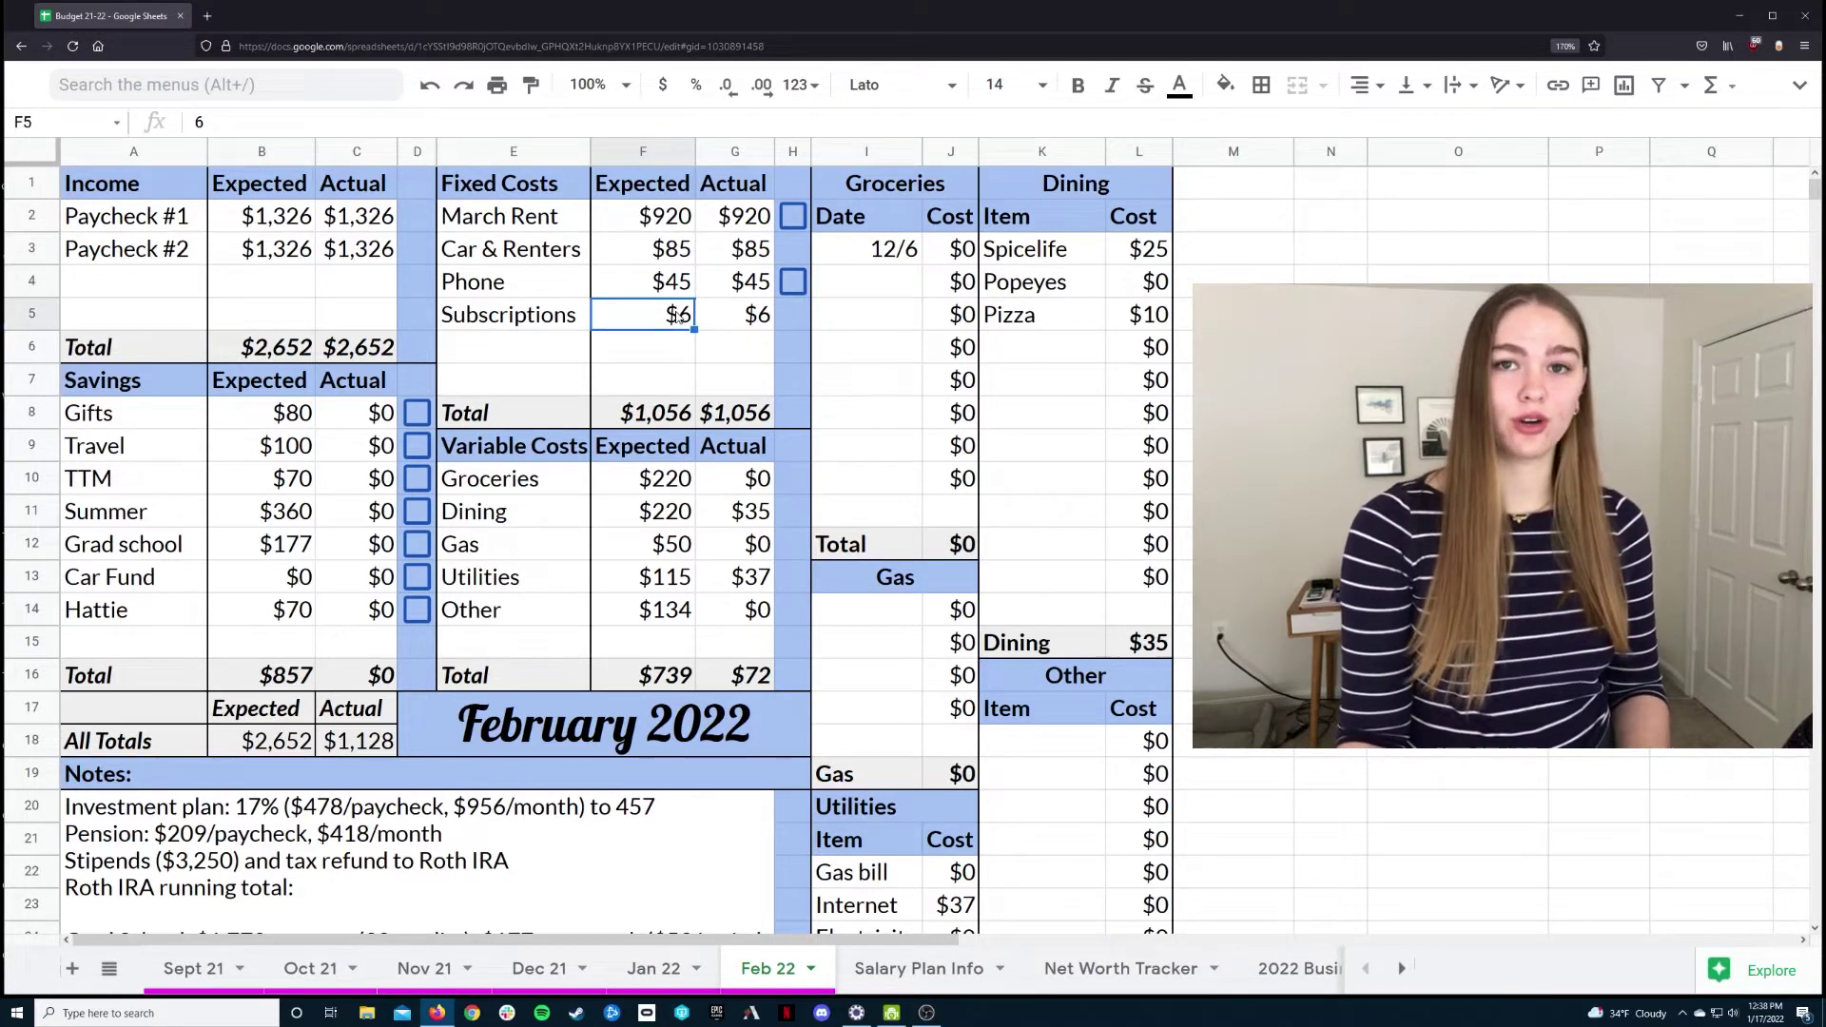
left_click(794, 224)
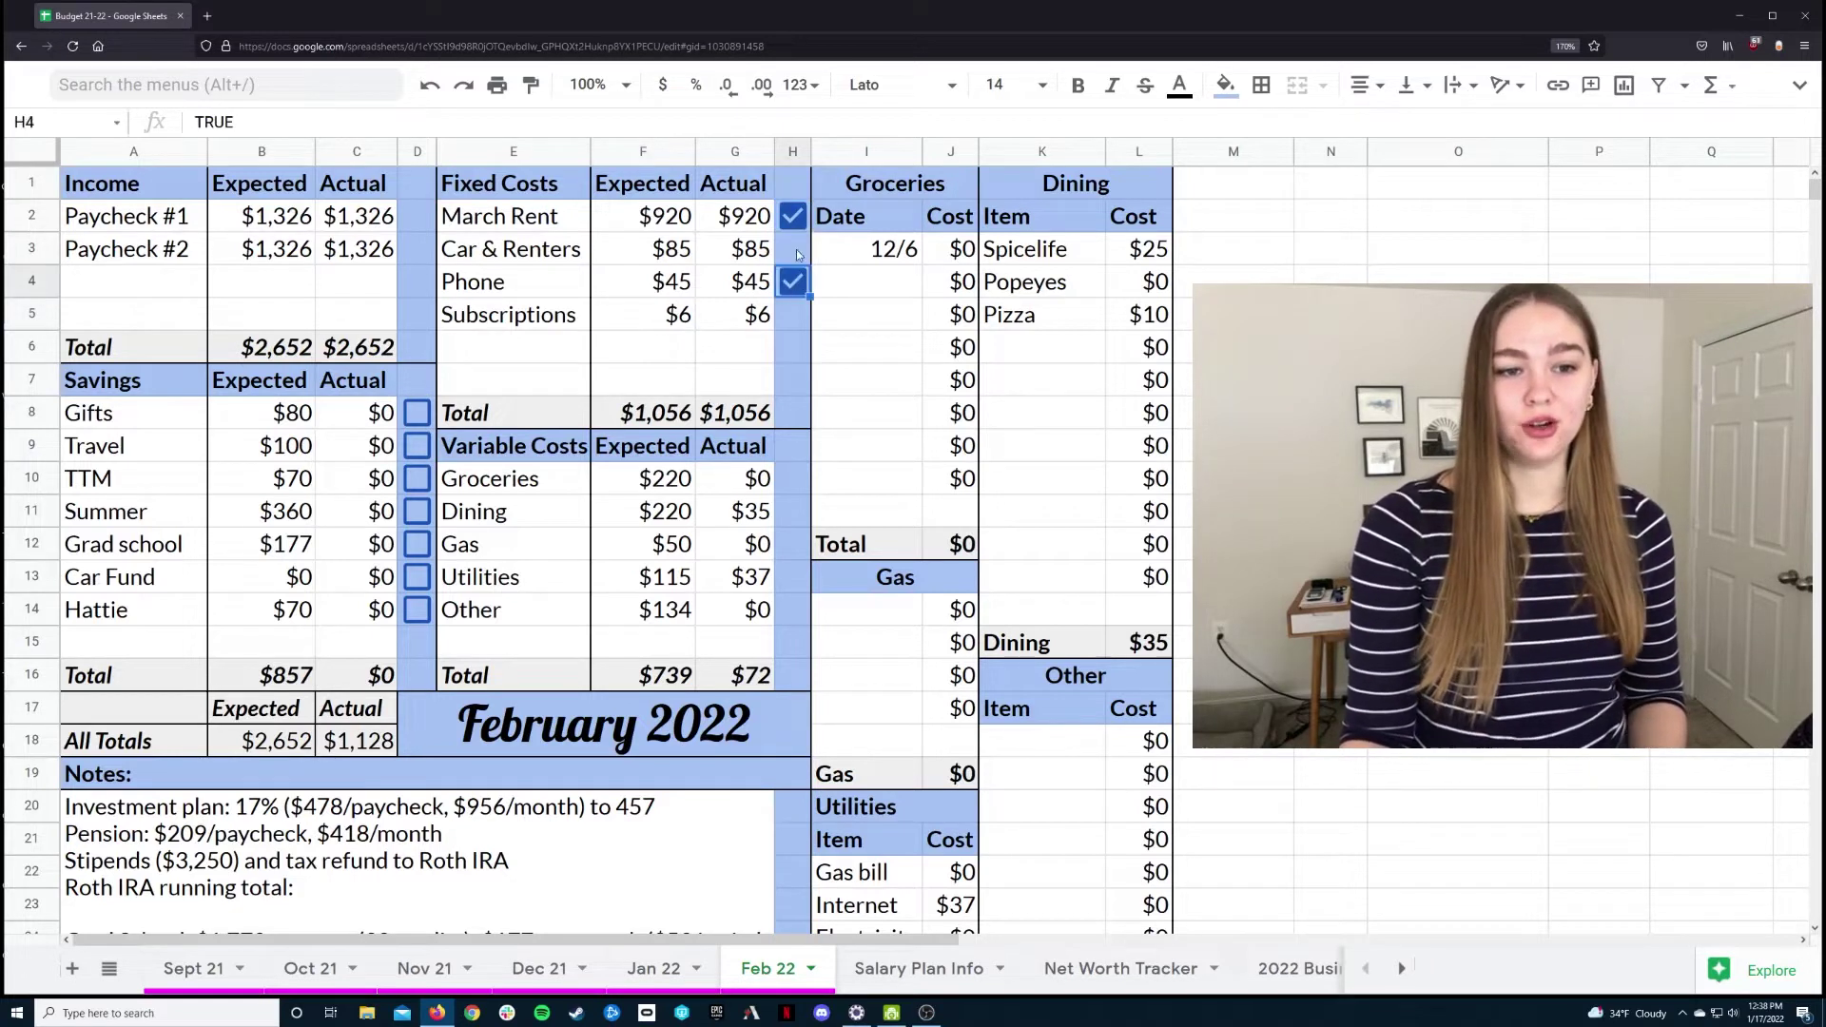
left_click(793, 282)
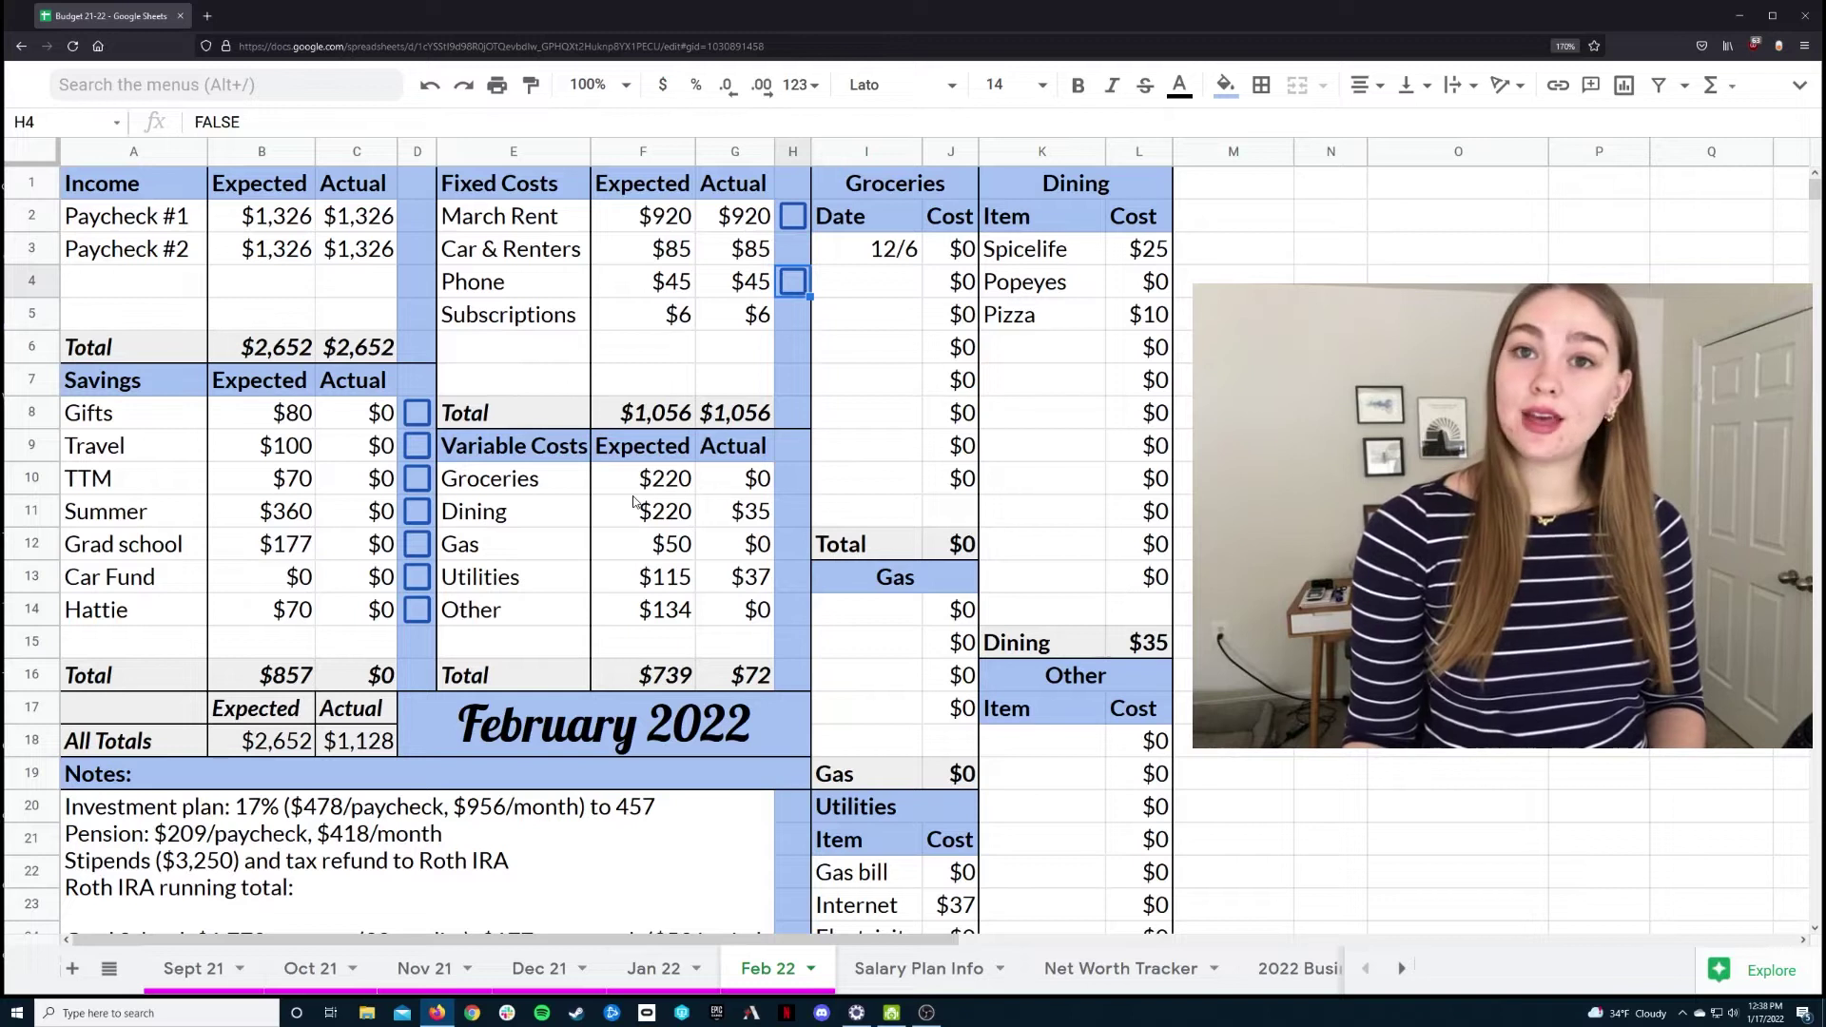
Review the Groceries, Dining, Gas, Utilities and Other expected amounts and their total
left_click(677, 492)
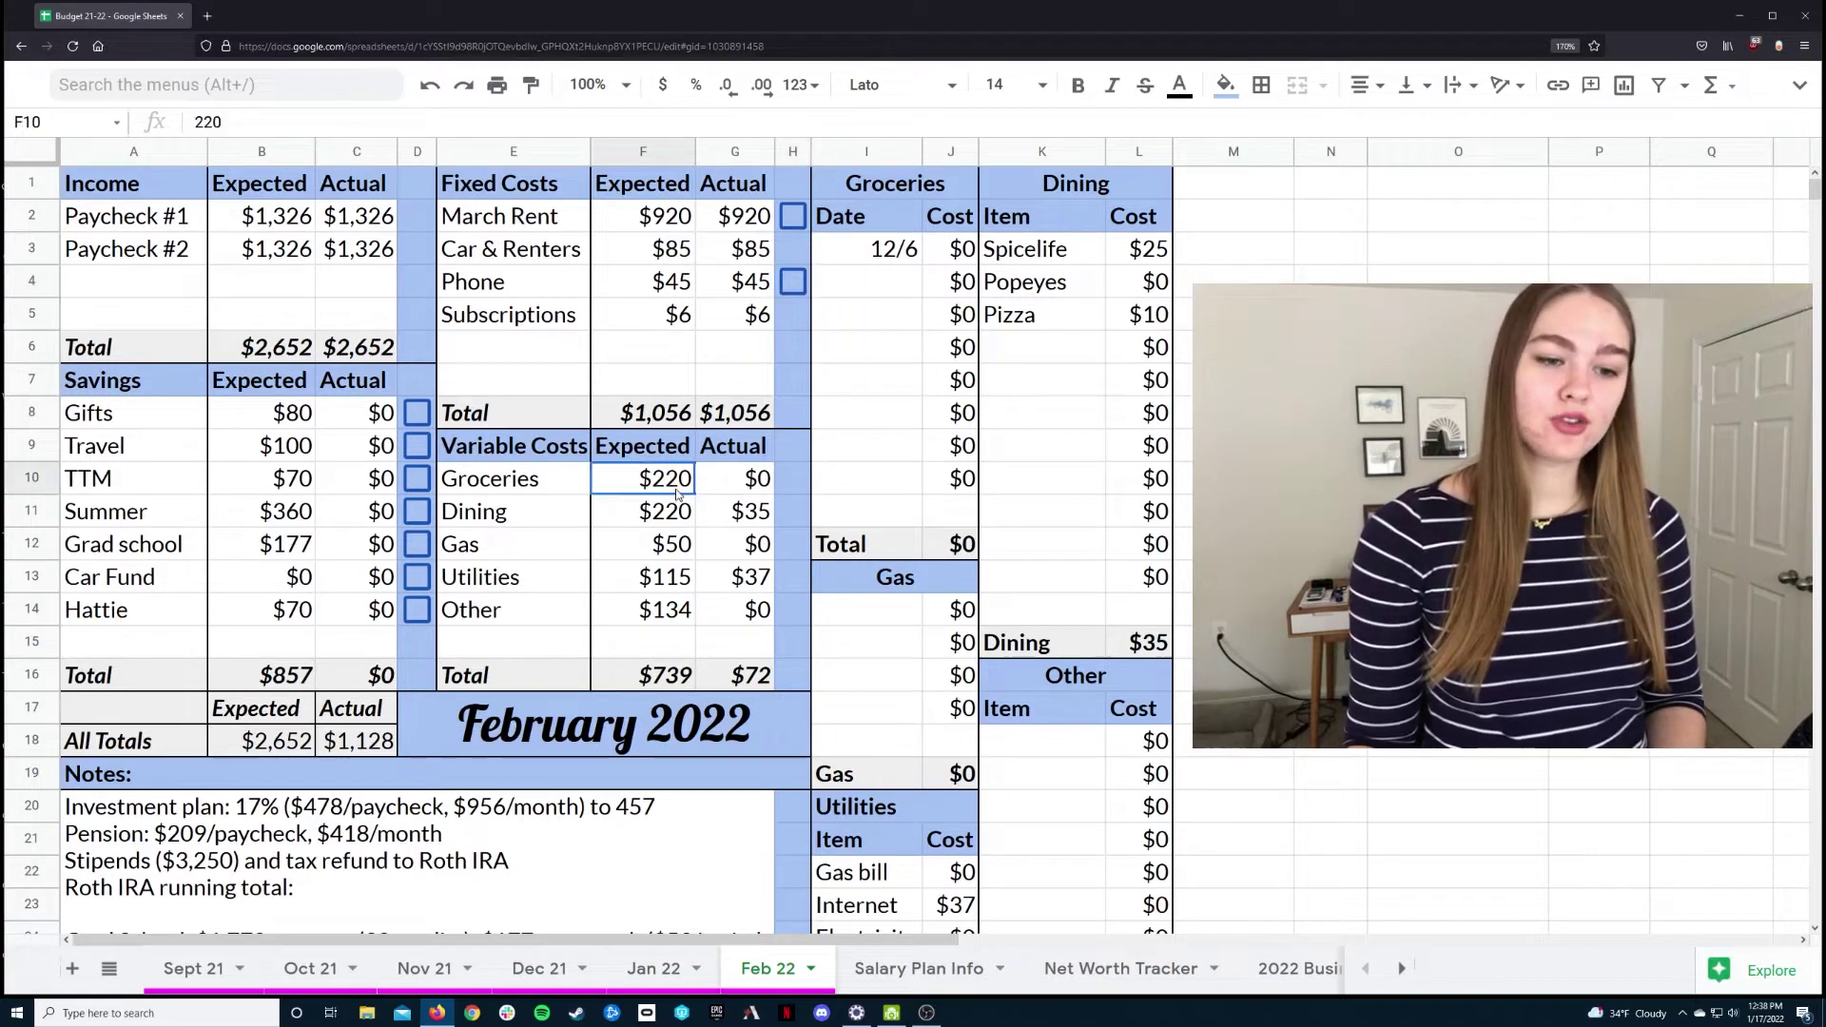
left_click_drag(676, 492, 755, 526)
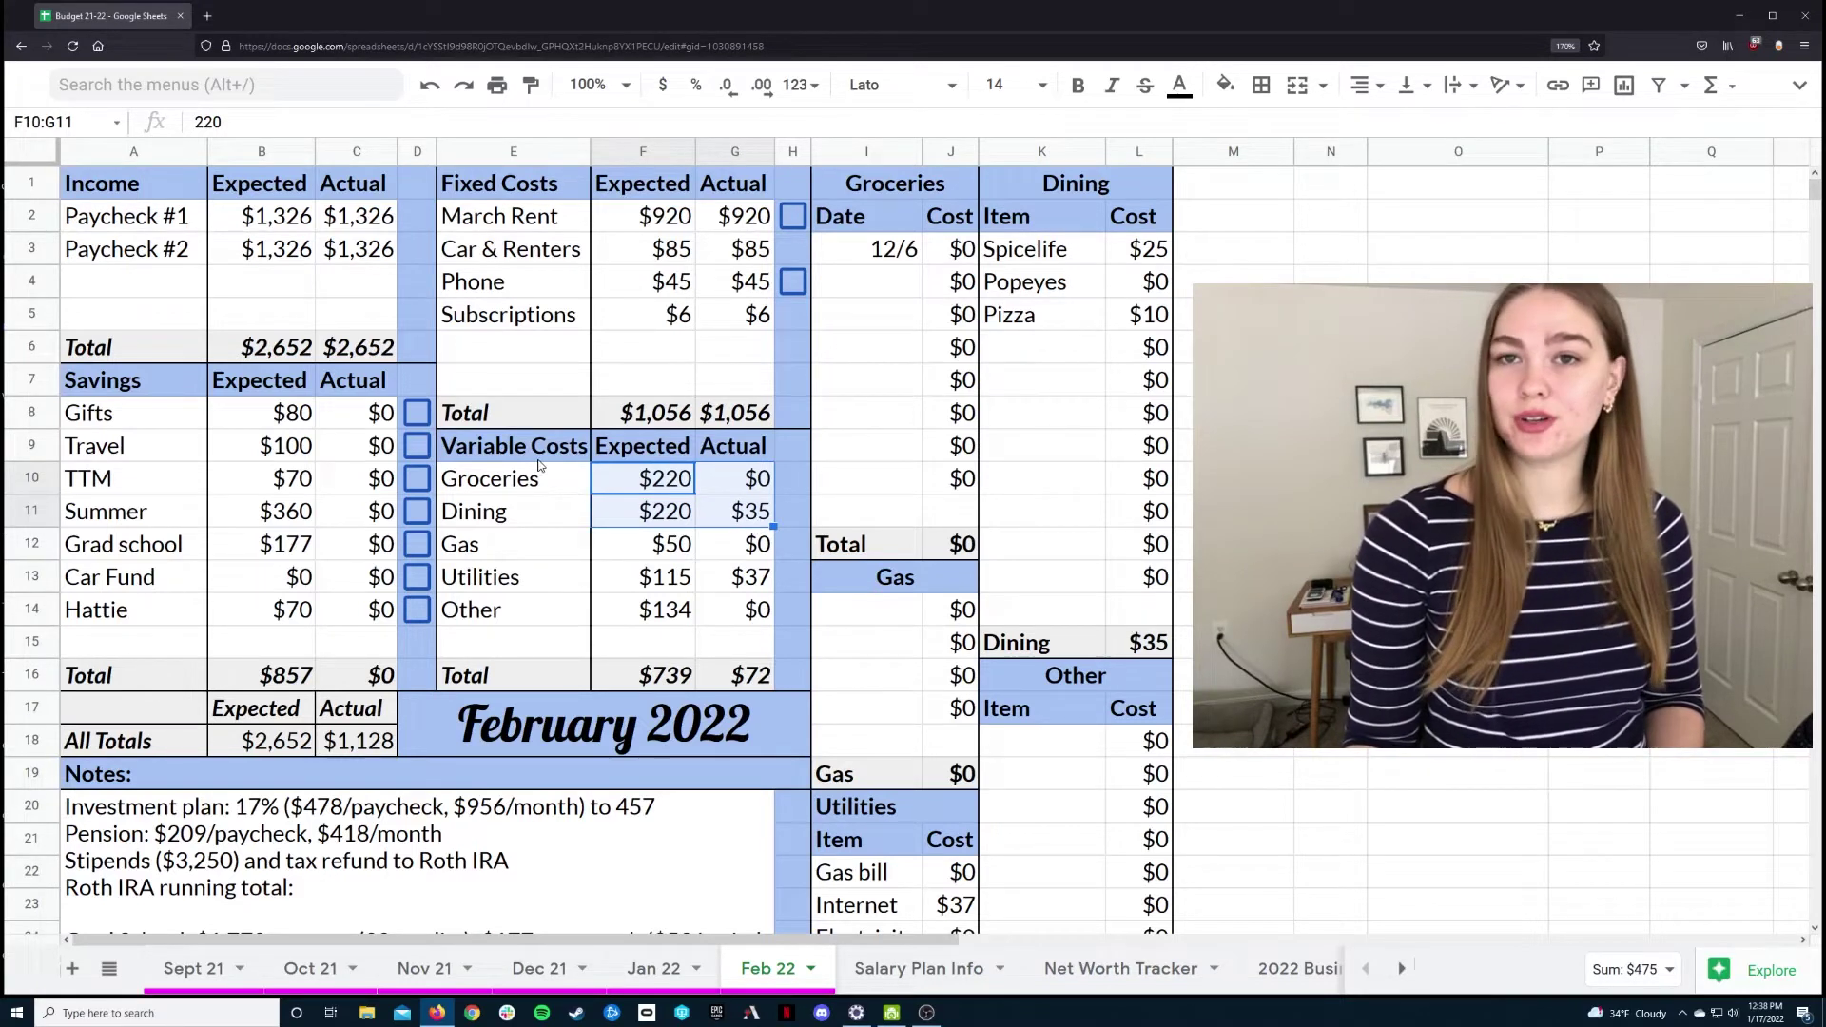
left_click(573, 523)
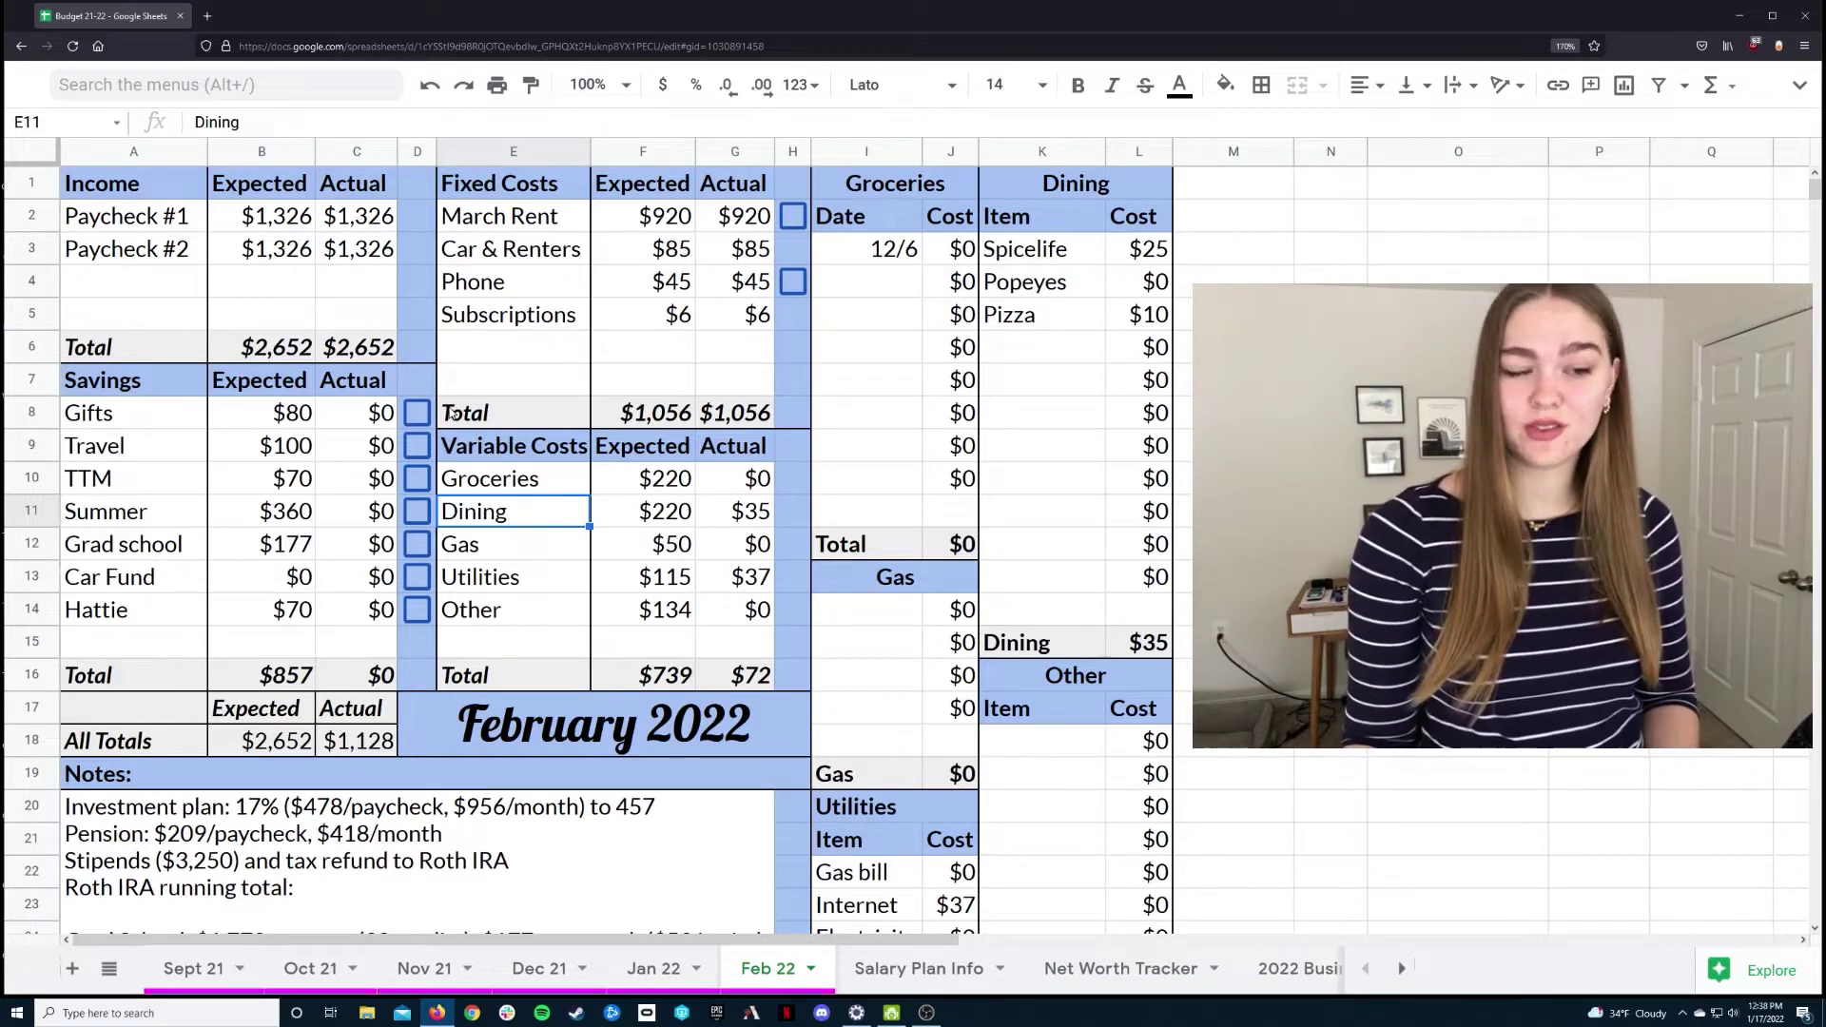
left_click(678, 553)
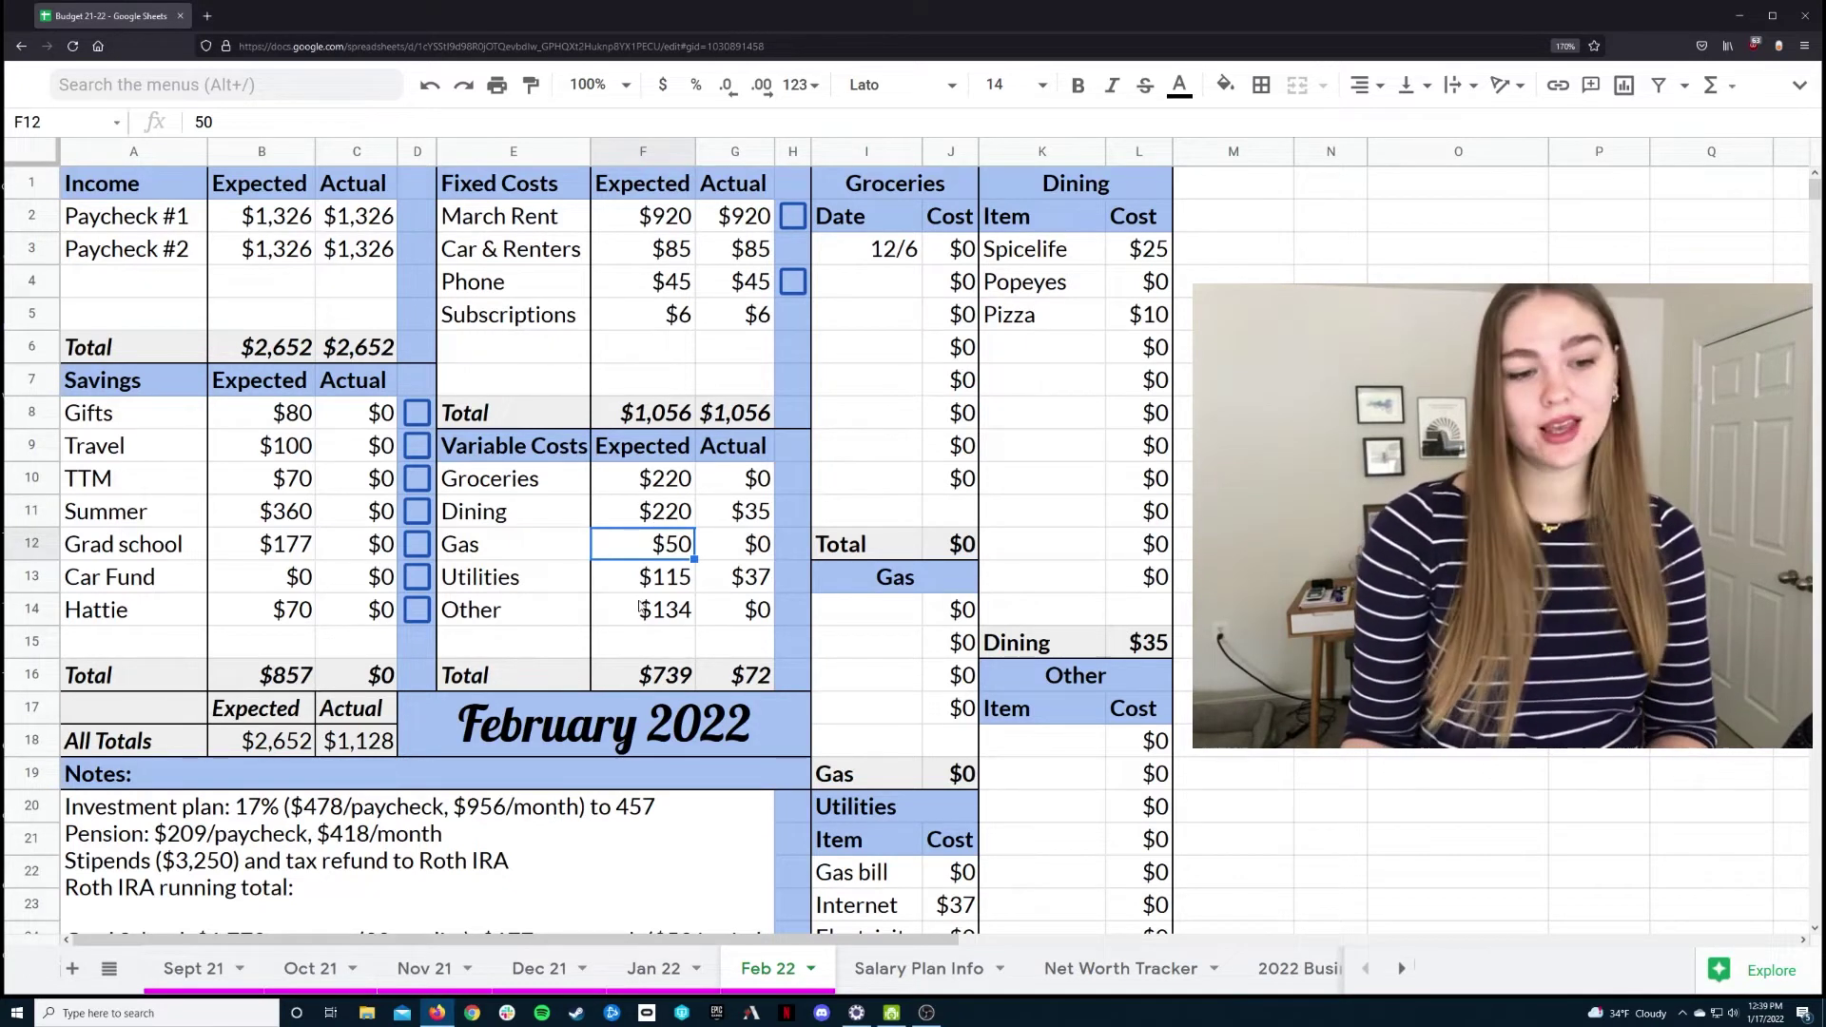
left_click(663, 583)
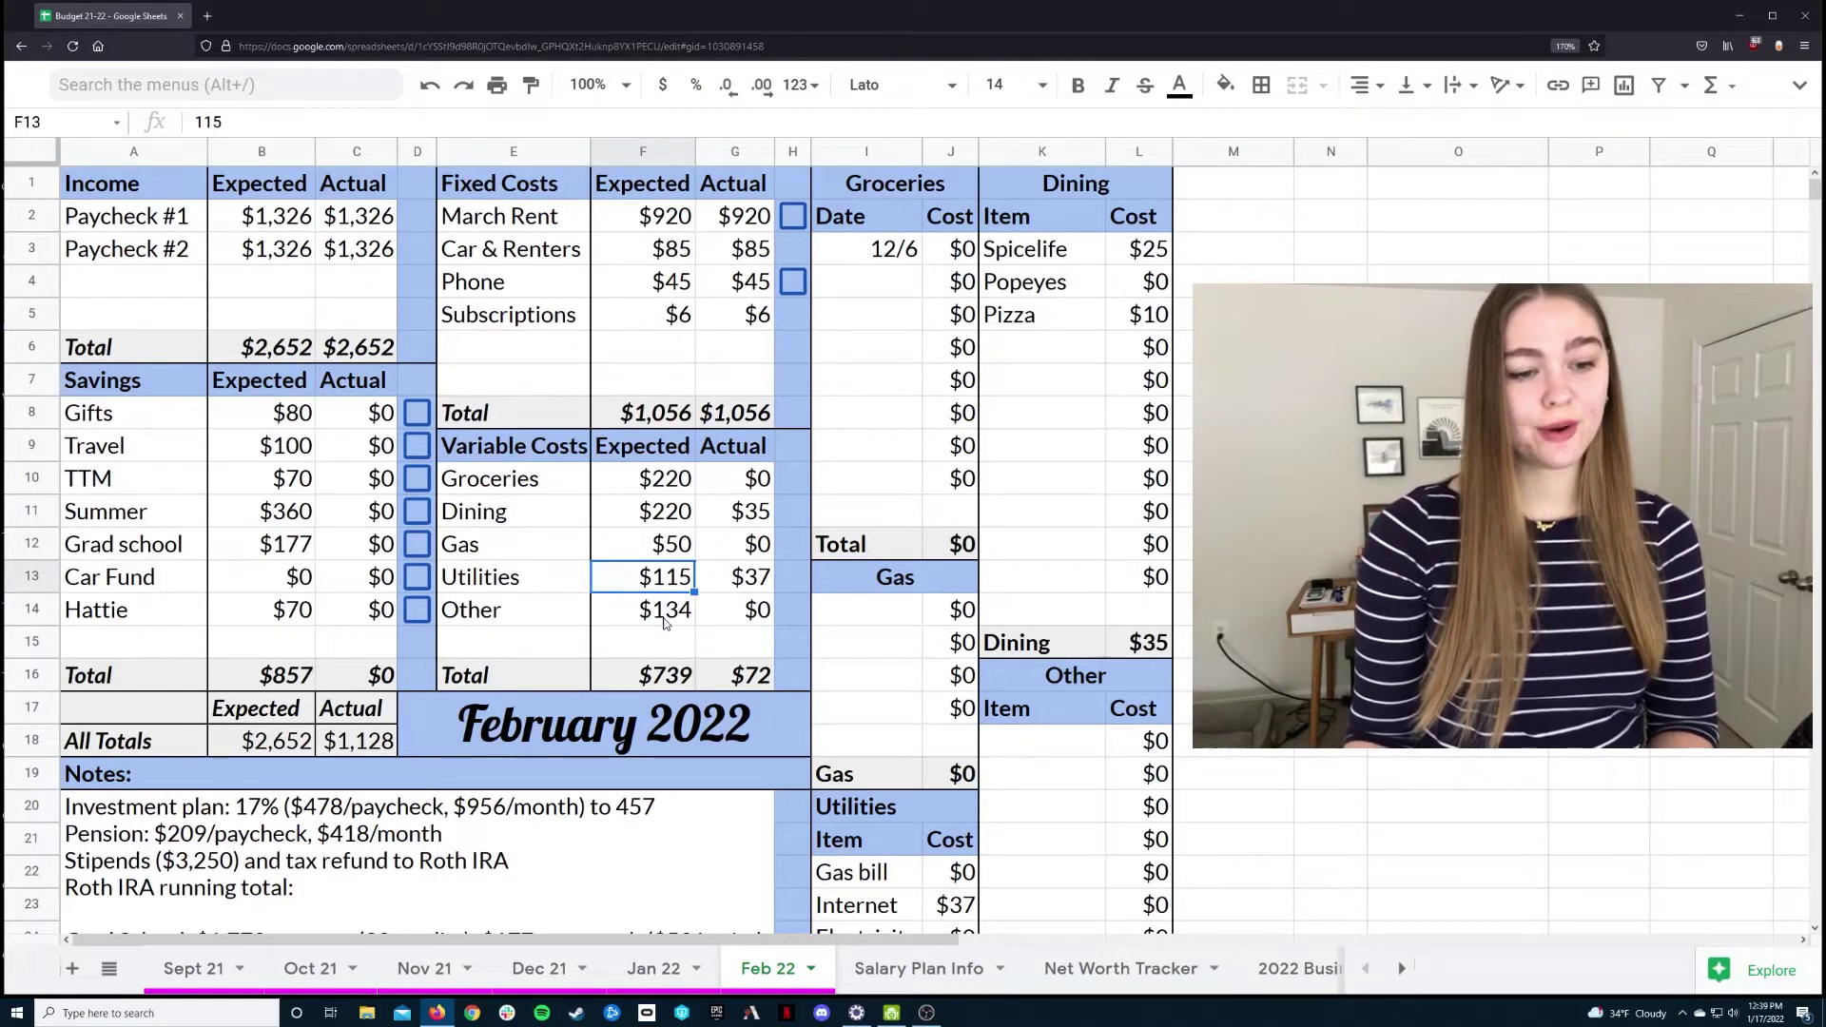
left_click(667, 622)
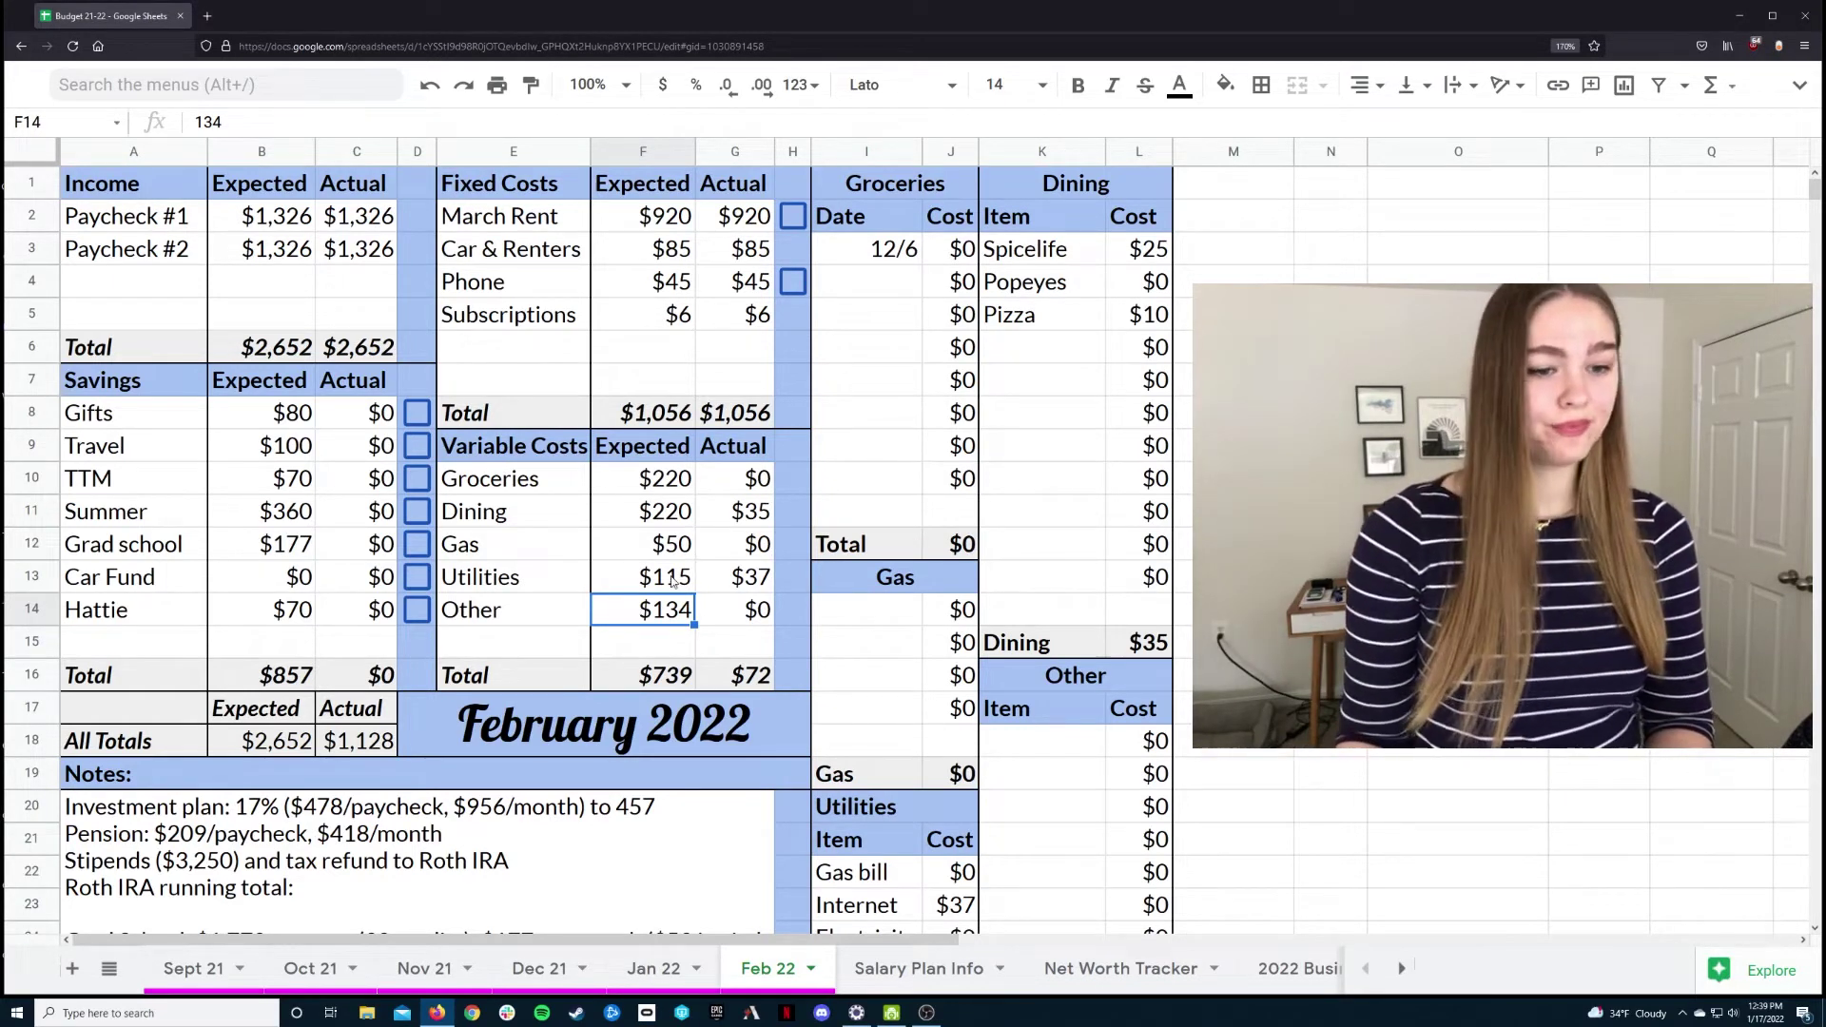
left_click_drag(557, 485, 753, 617)
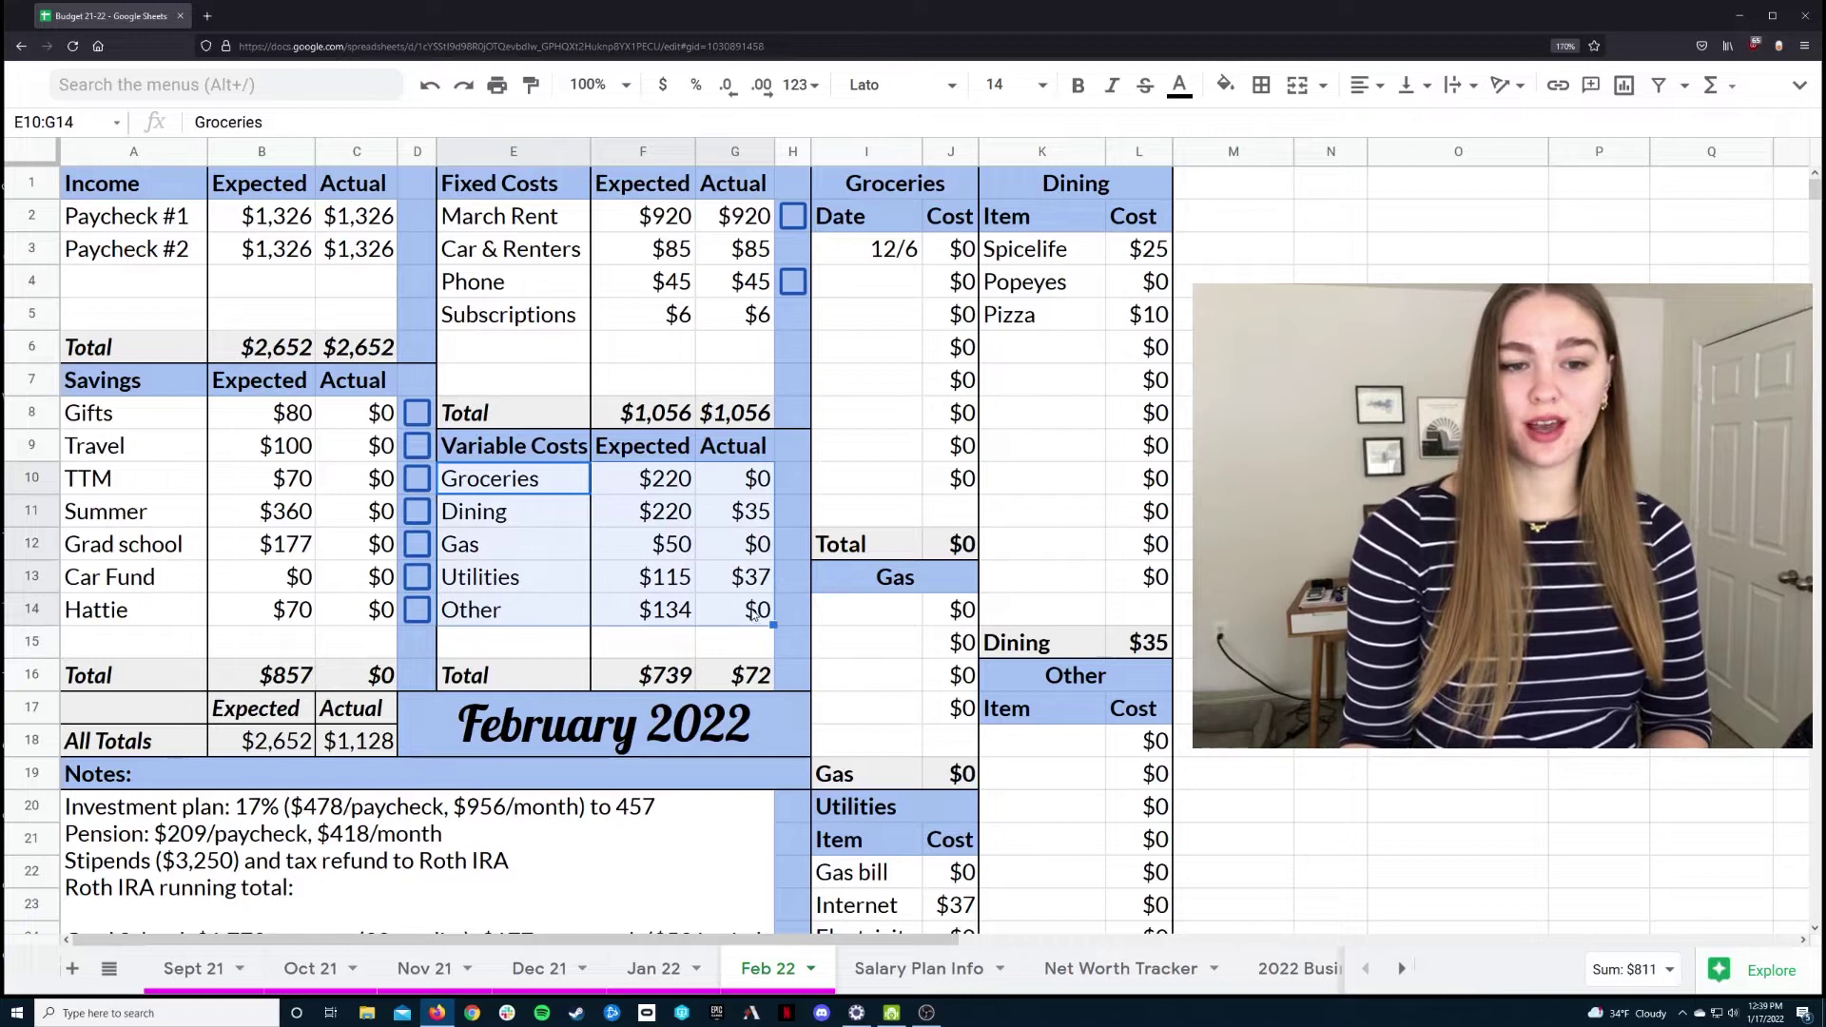
Clear the old 12/6 grocery date and the dining item names from the tracking columns
left_click(908, 251)
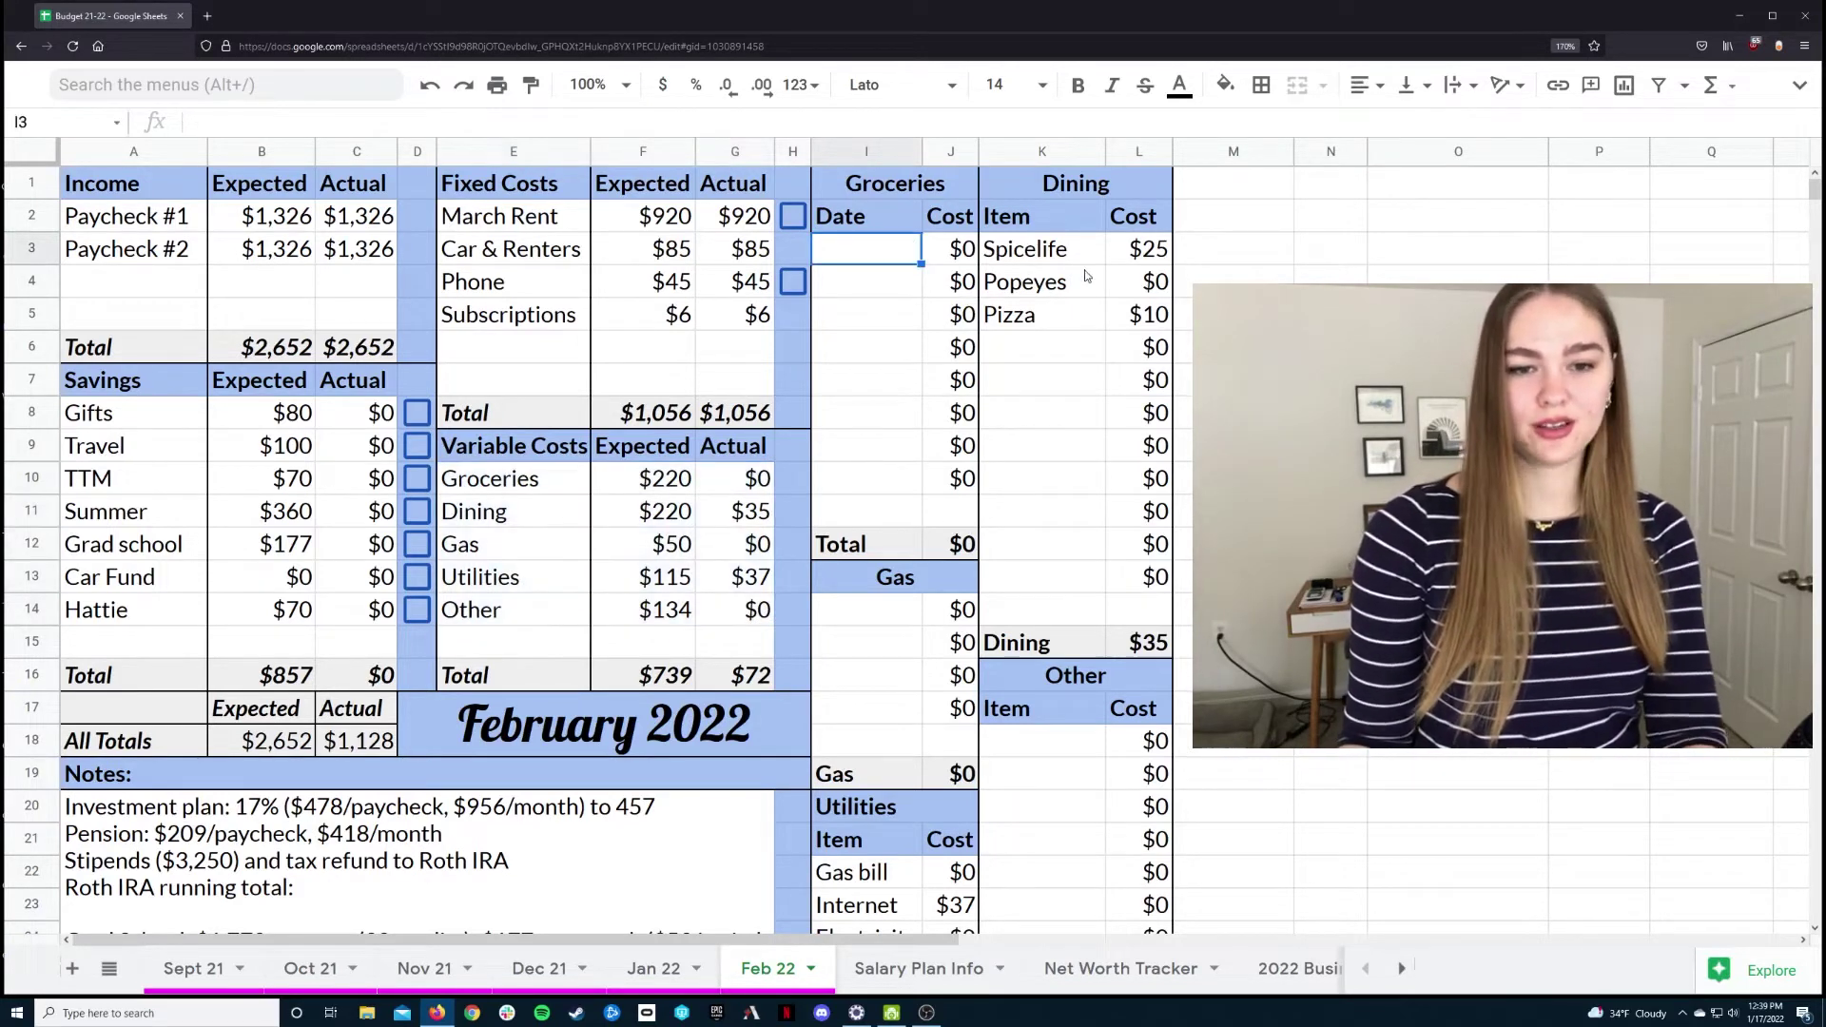
left_click_drag(1063, 252, 1075, 330)
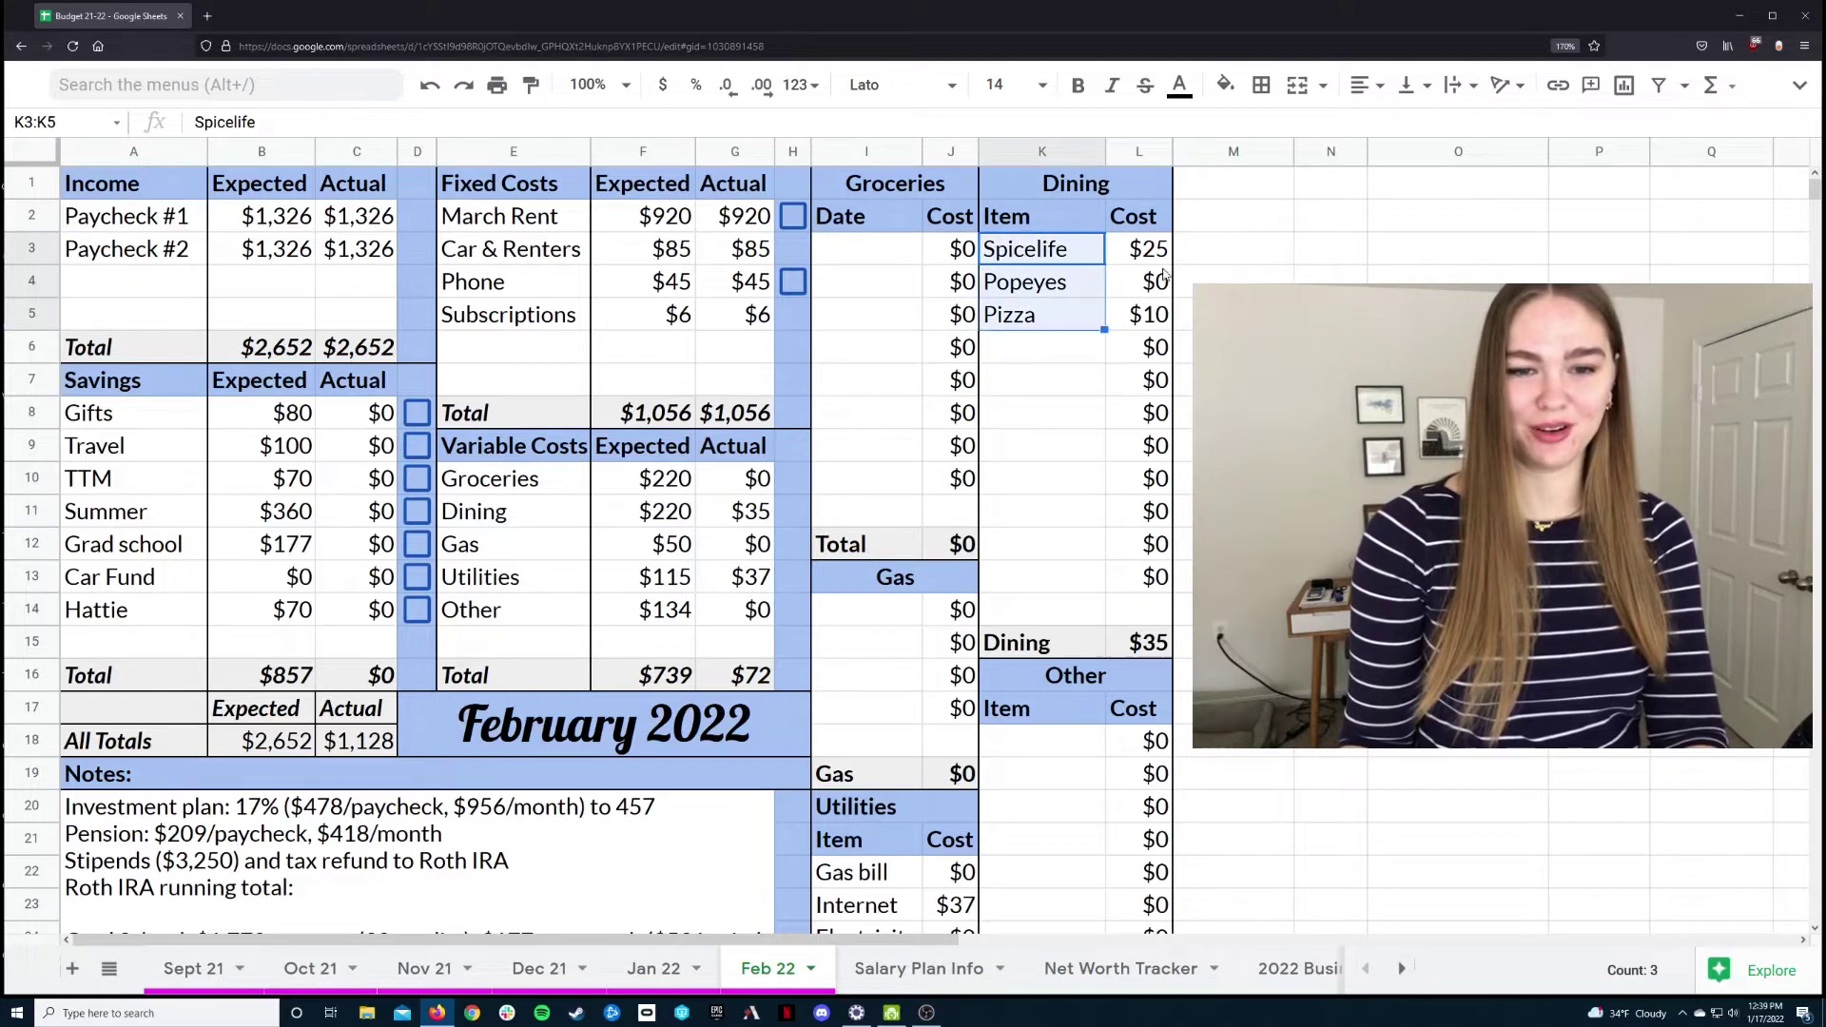
key("Delete")
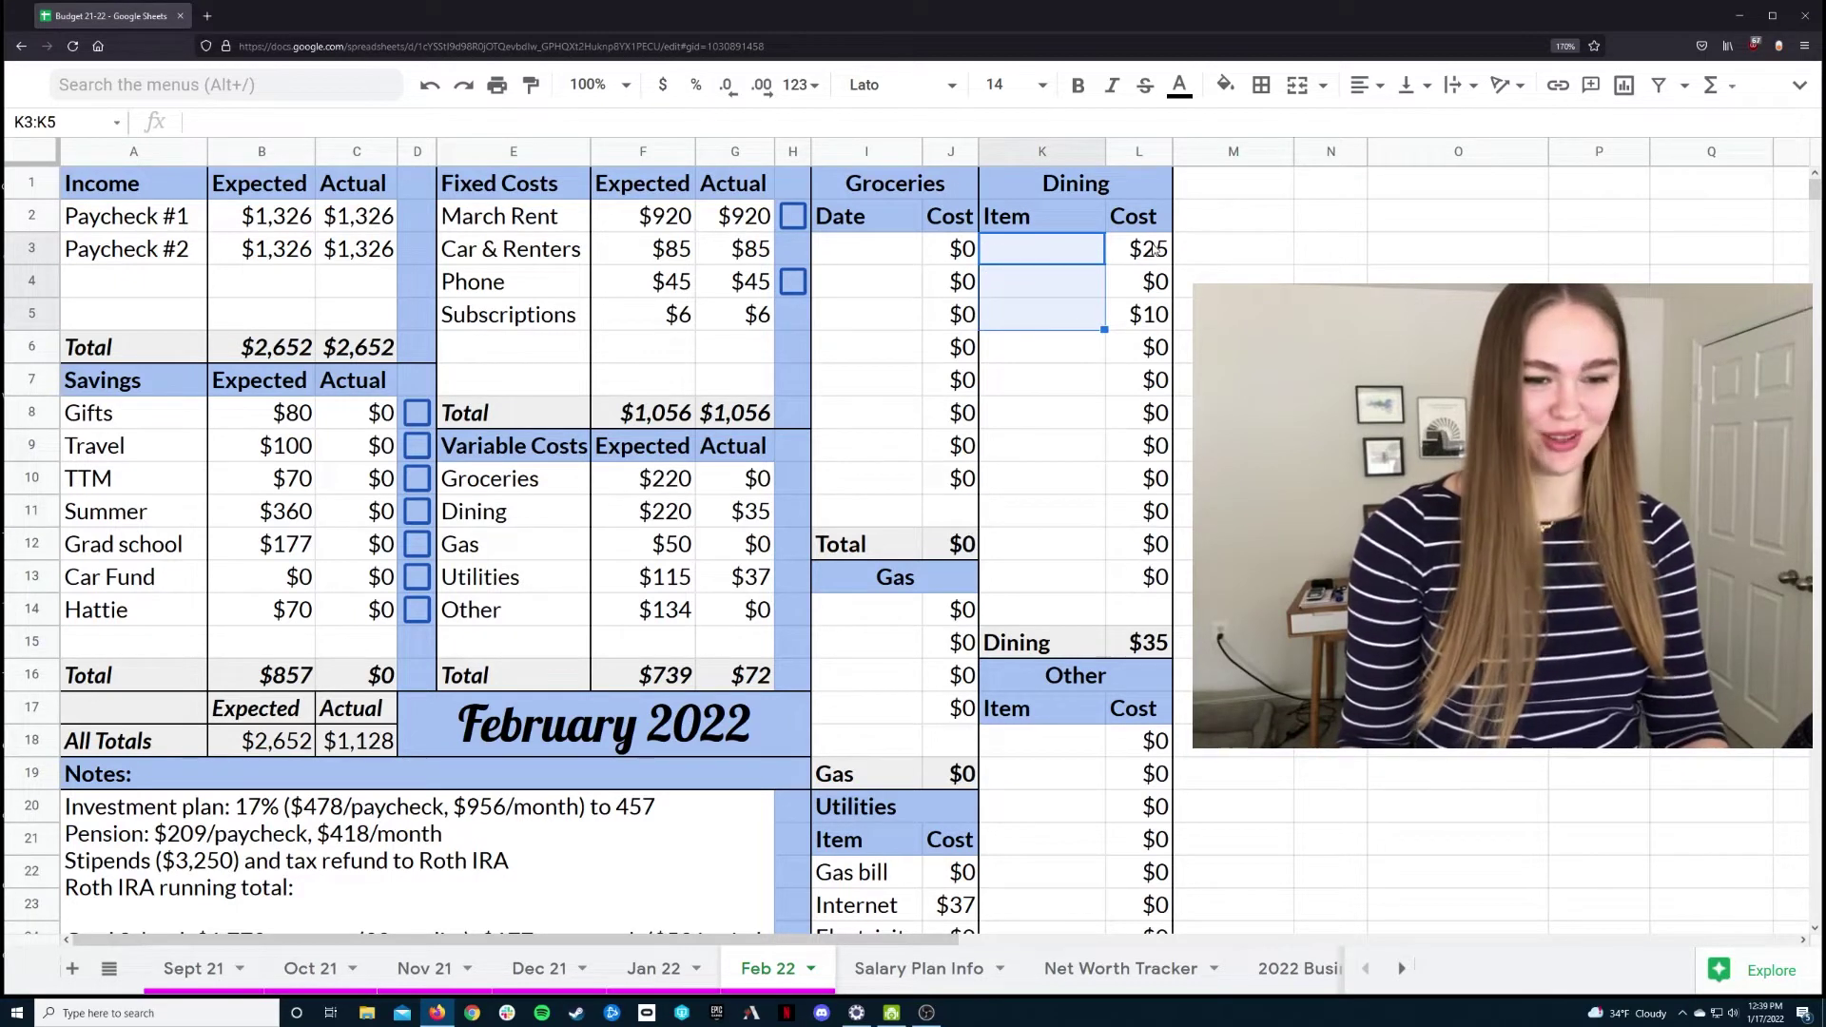
left_click_drag(1153, 250, 1137, 317)
left_click(1136, 317)
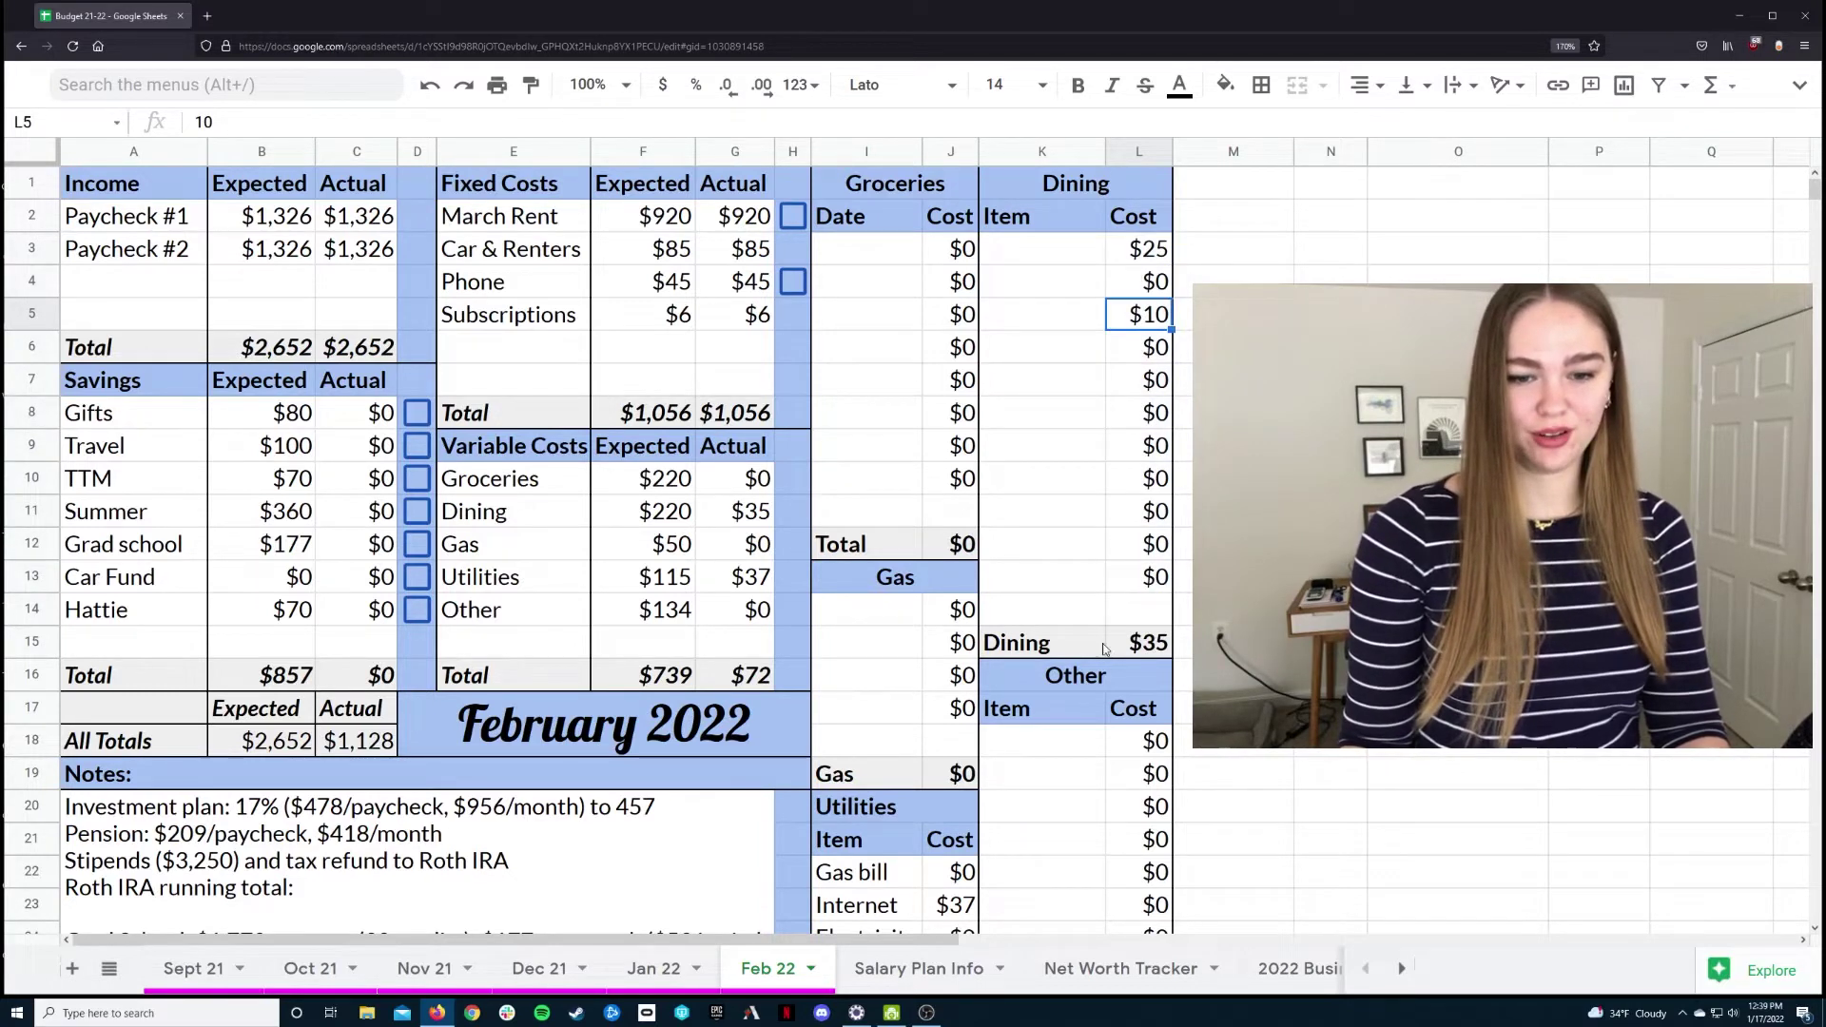
Inspect the Dining row and the variable costs actual total formula
left_click_drag(566, 514, 750, 532)
right_click(751, 533)
left_click(656, 643)
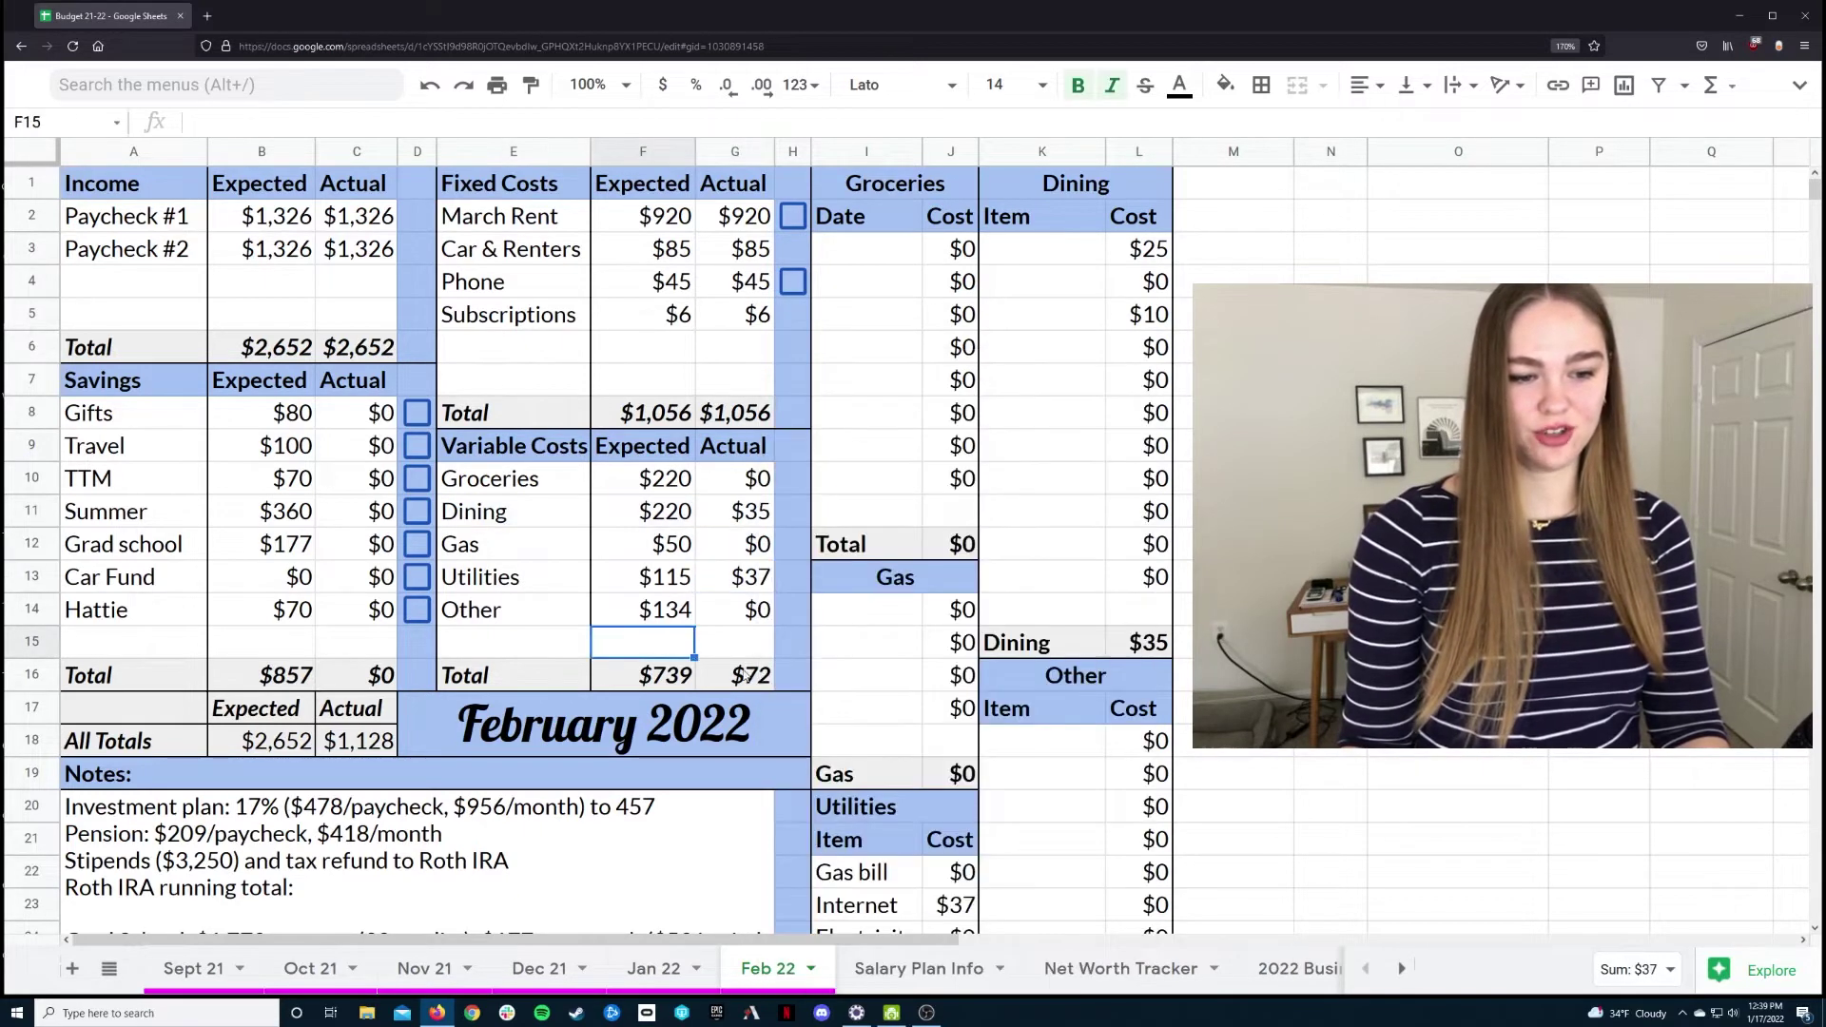
left_click(737, 677)
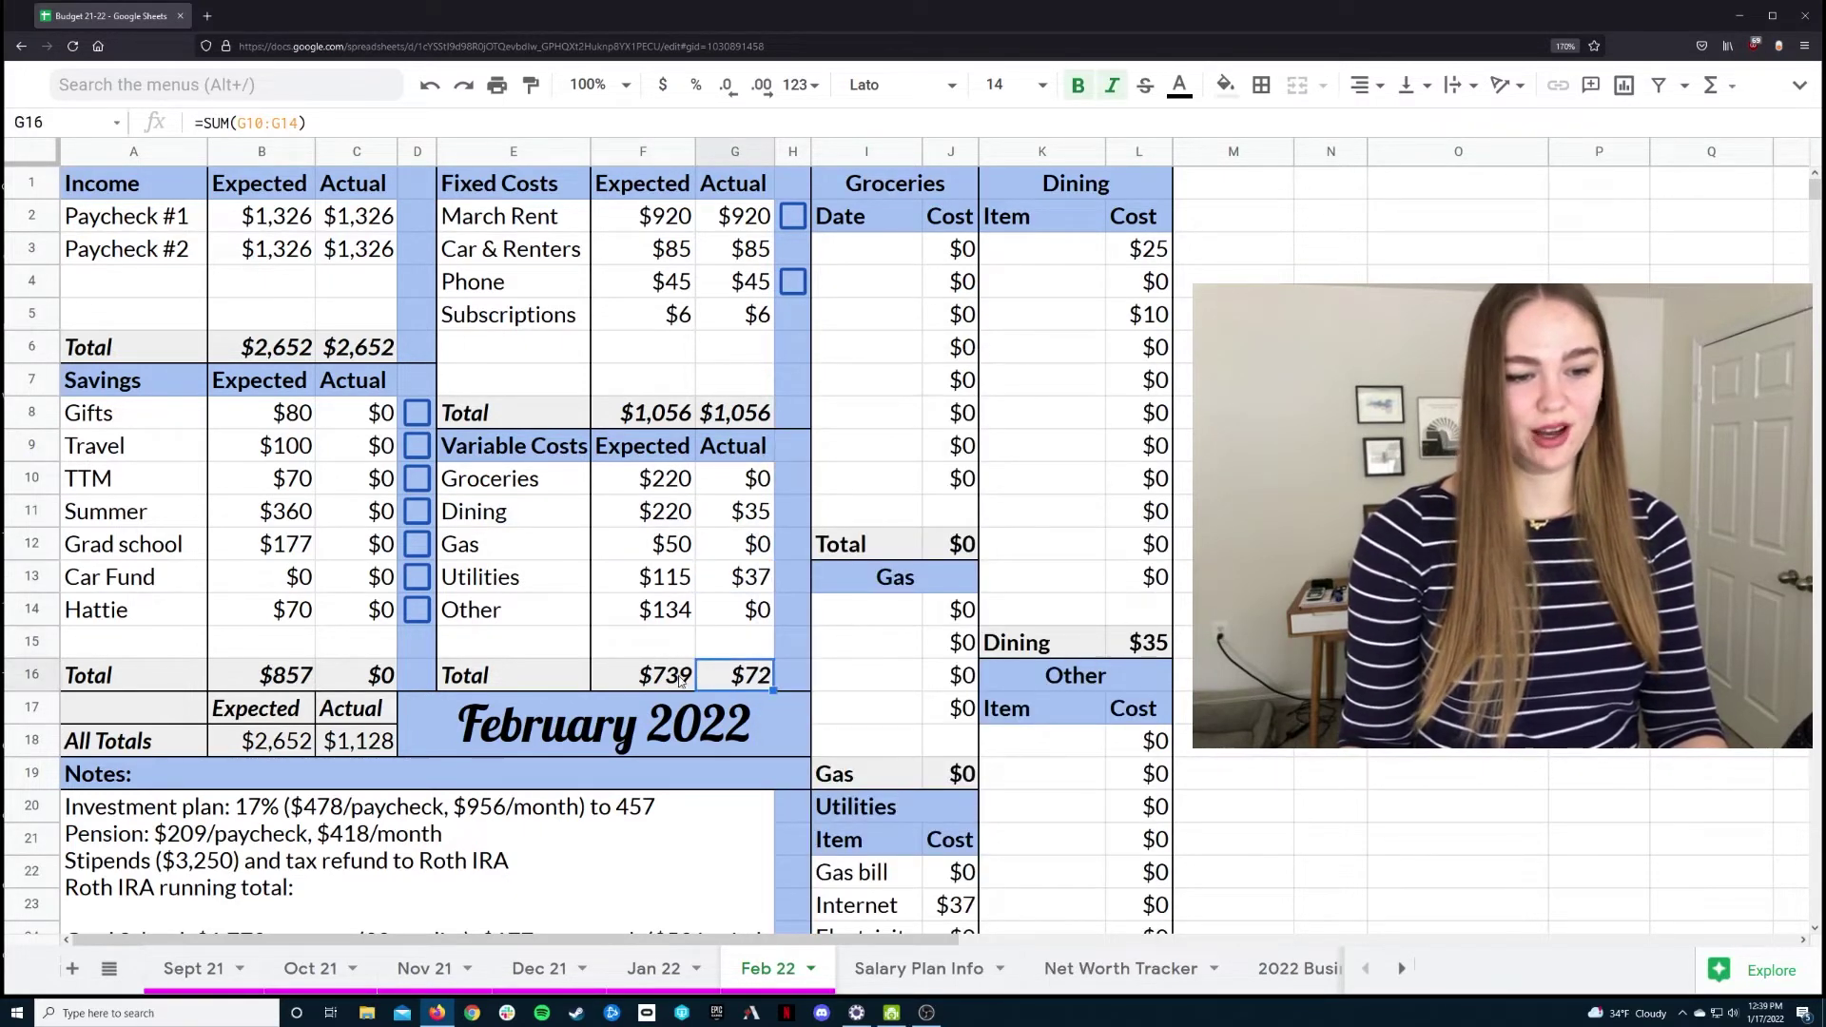
Replace the $25 and $10 dining costs with 0
left_click(1136, 255)
type("0")
left_click(1156, 318)
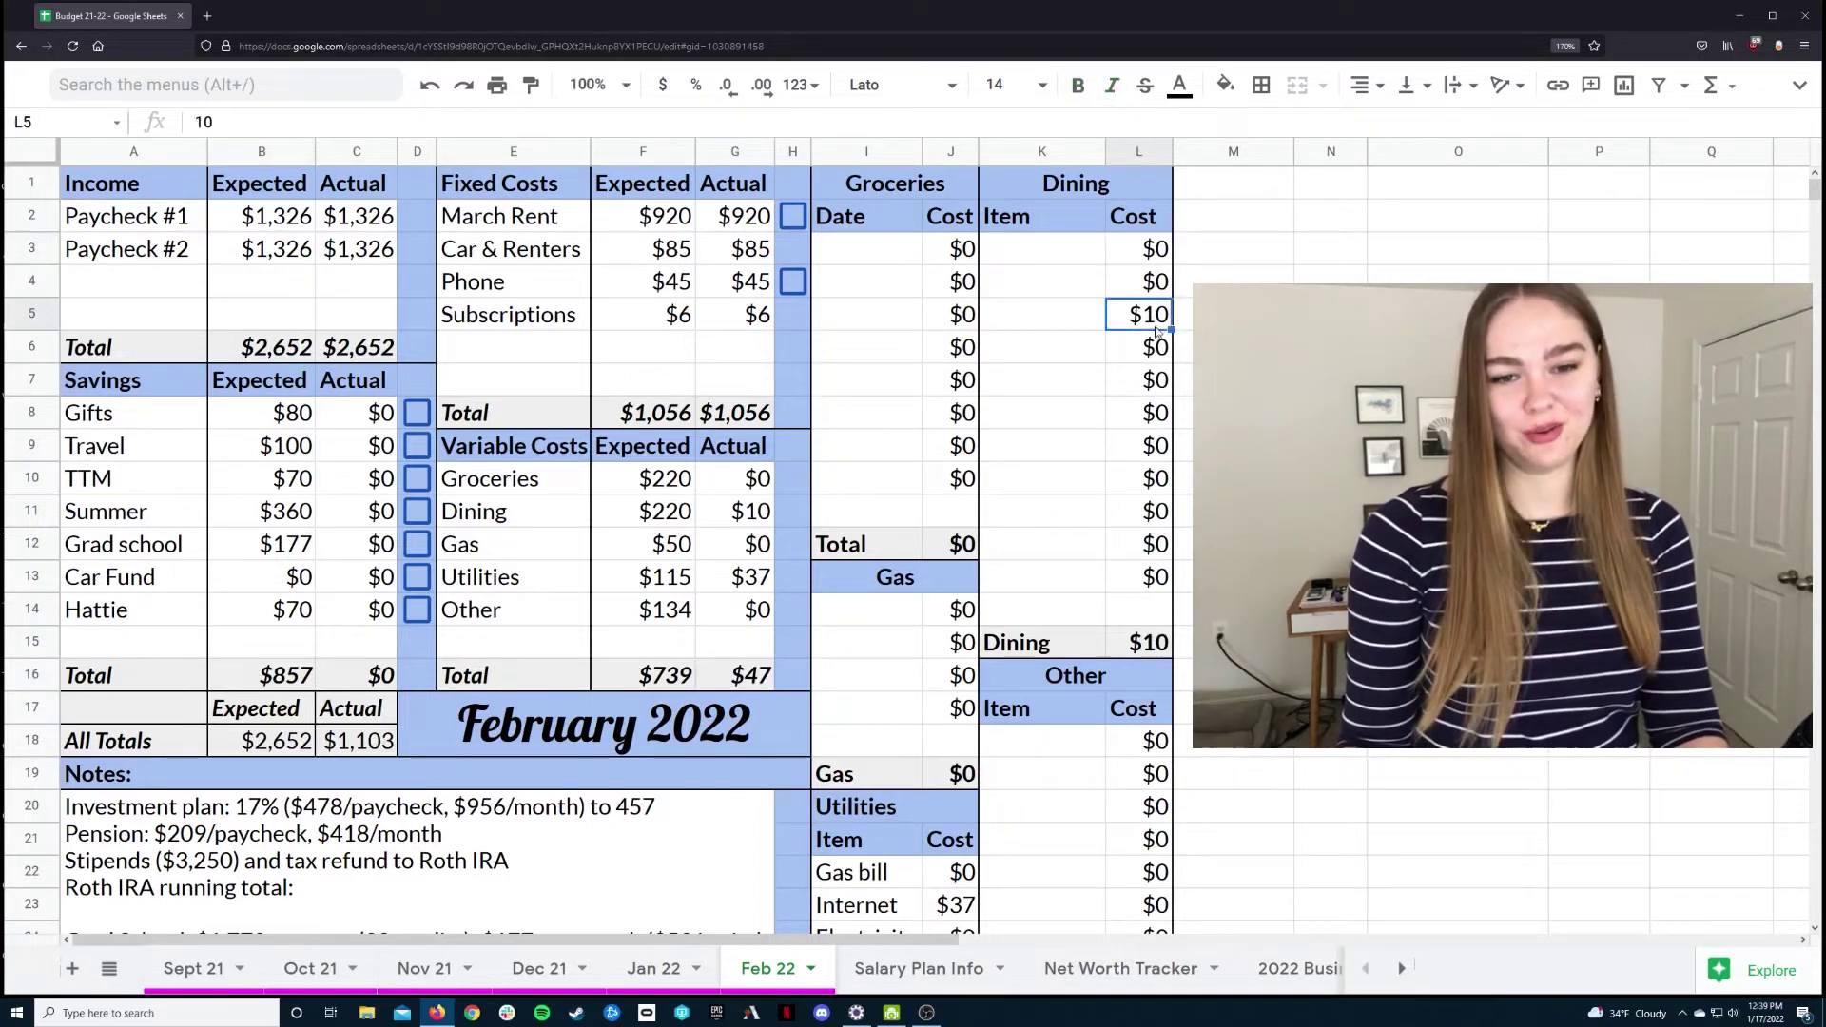
type("0")
left_click(1058, 387)
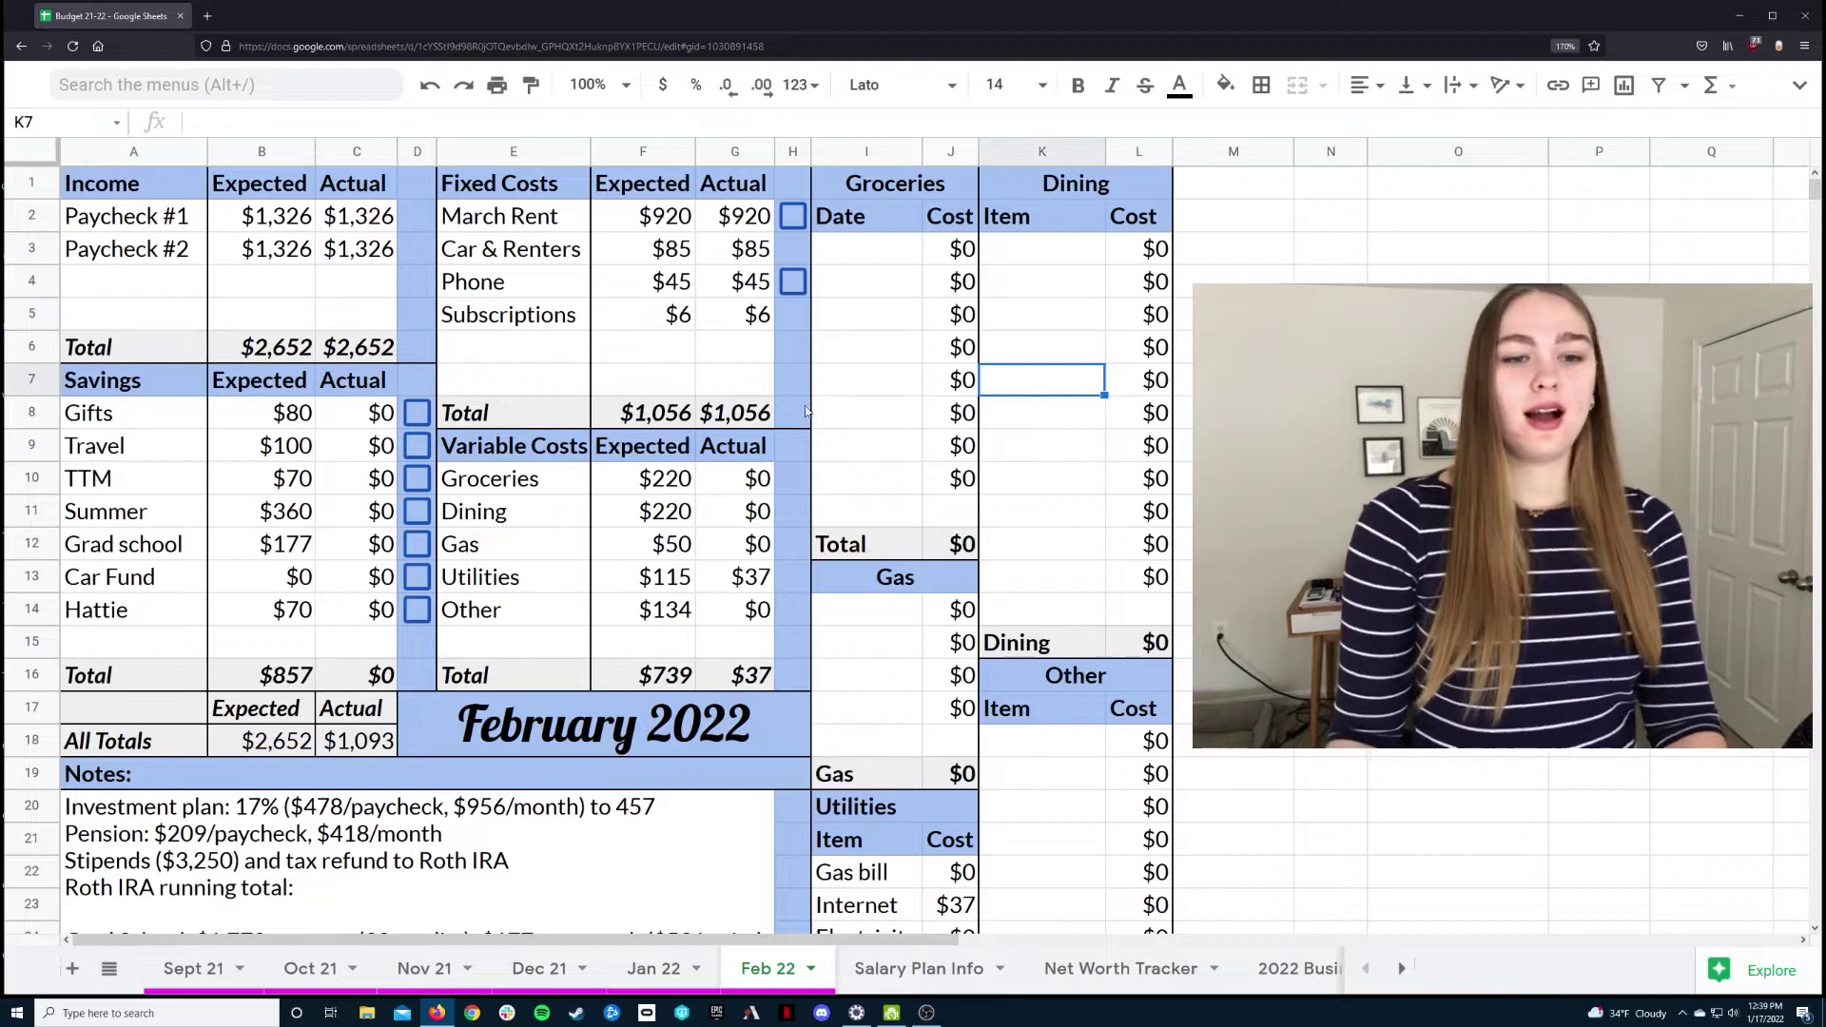
Review the category tracking columns, the fixed cost row totals, and the Dining row
scroll(807, 411, "down", 3)
scroll(1008, 561, "up", 3)
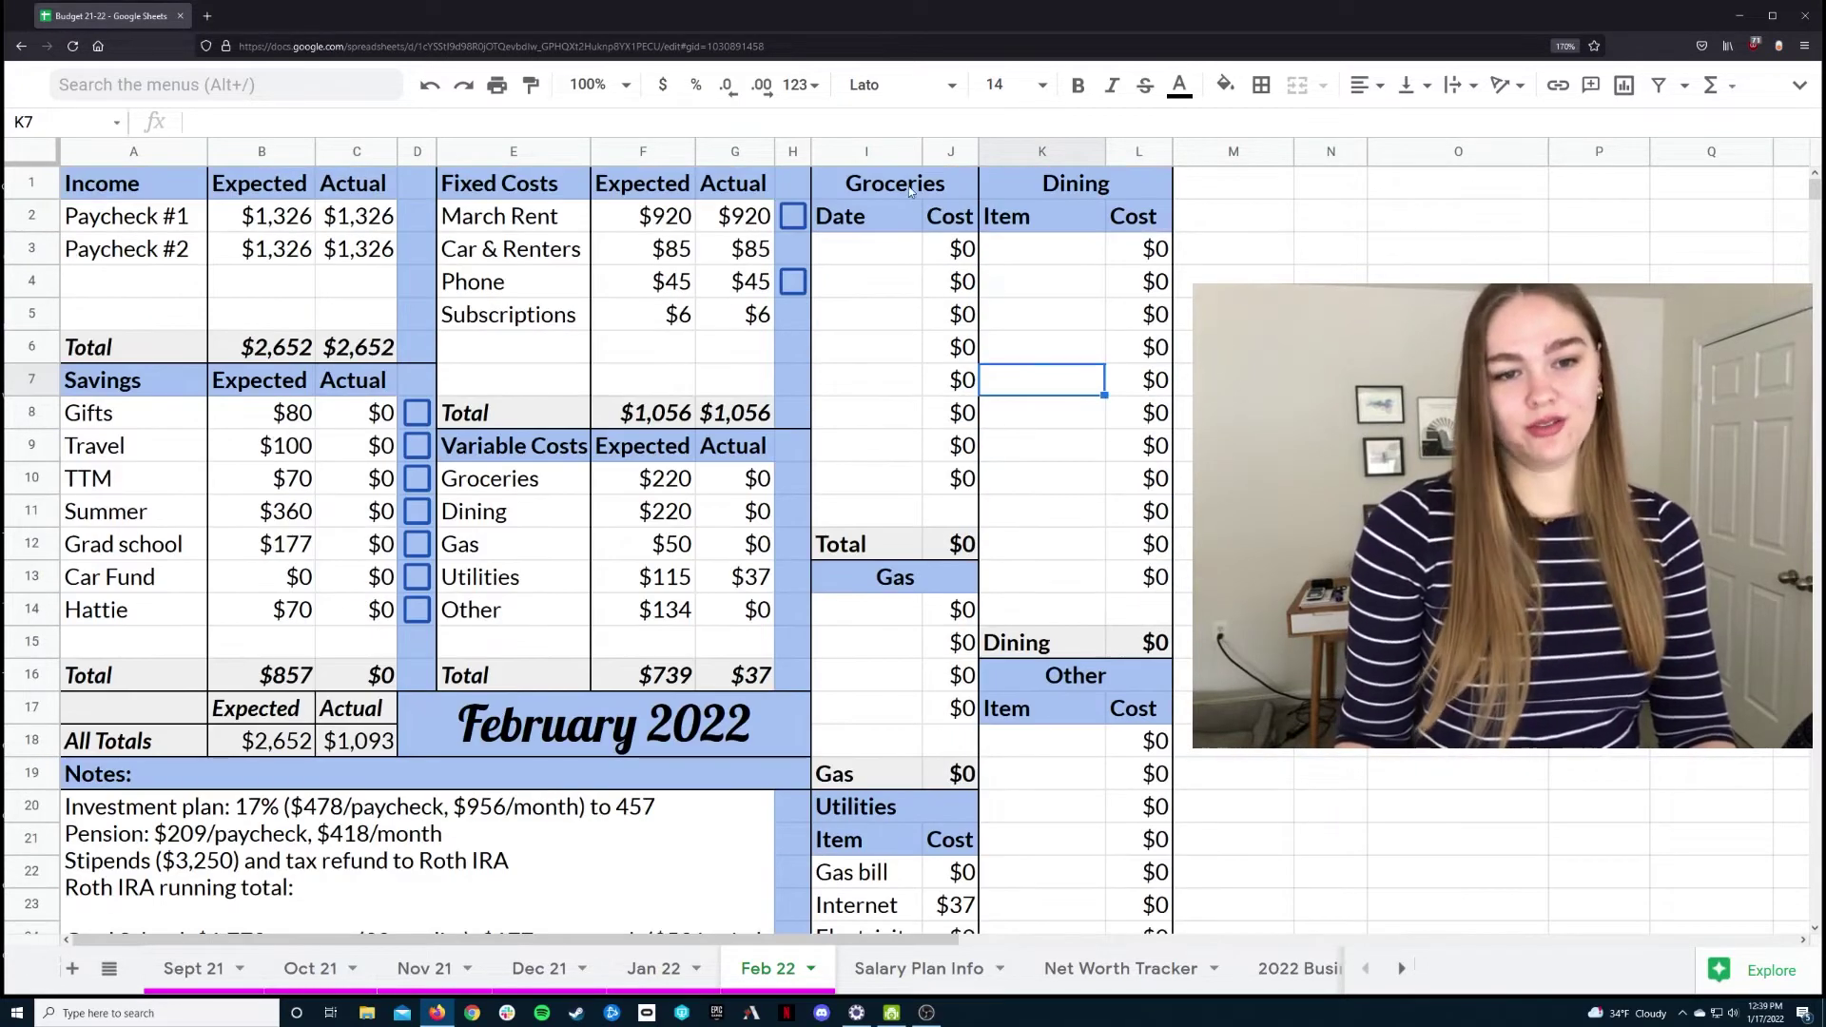
left_click_drag(908, 190, 1093, 853)
scroll(1092, 852, "up", 3)
left_click(1070, 584)
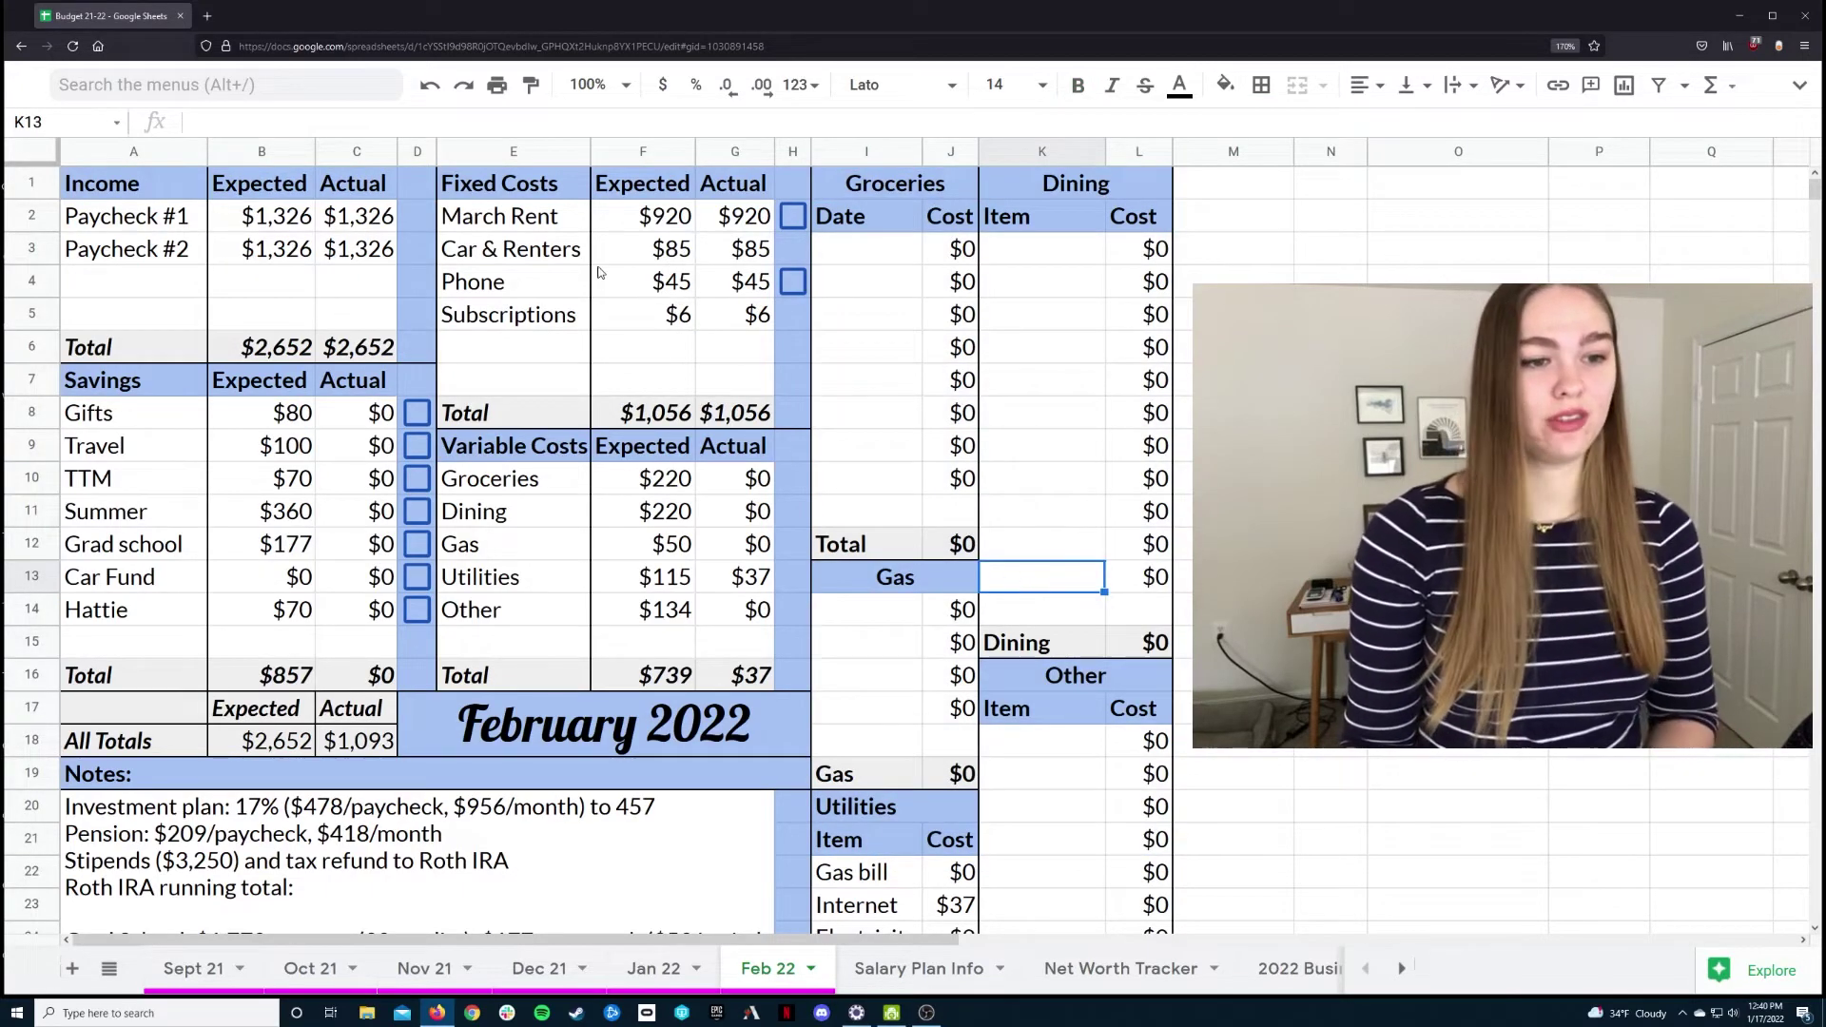
left_click_drag(563, 230, 730, 323)
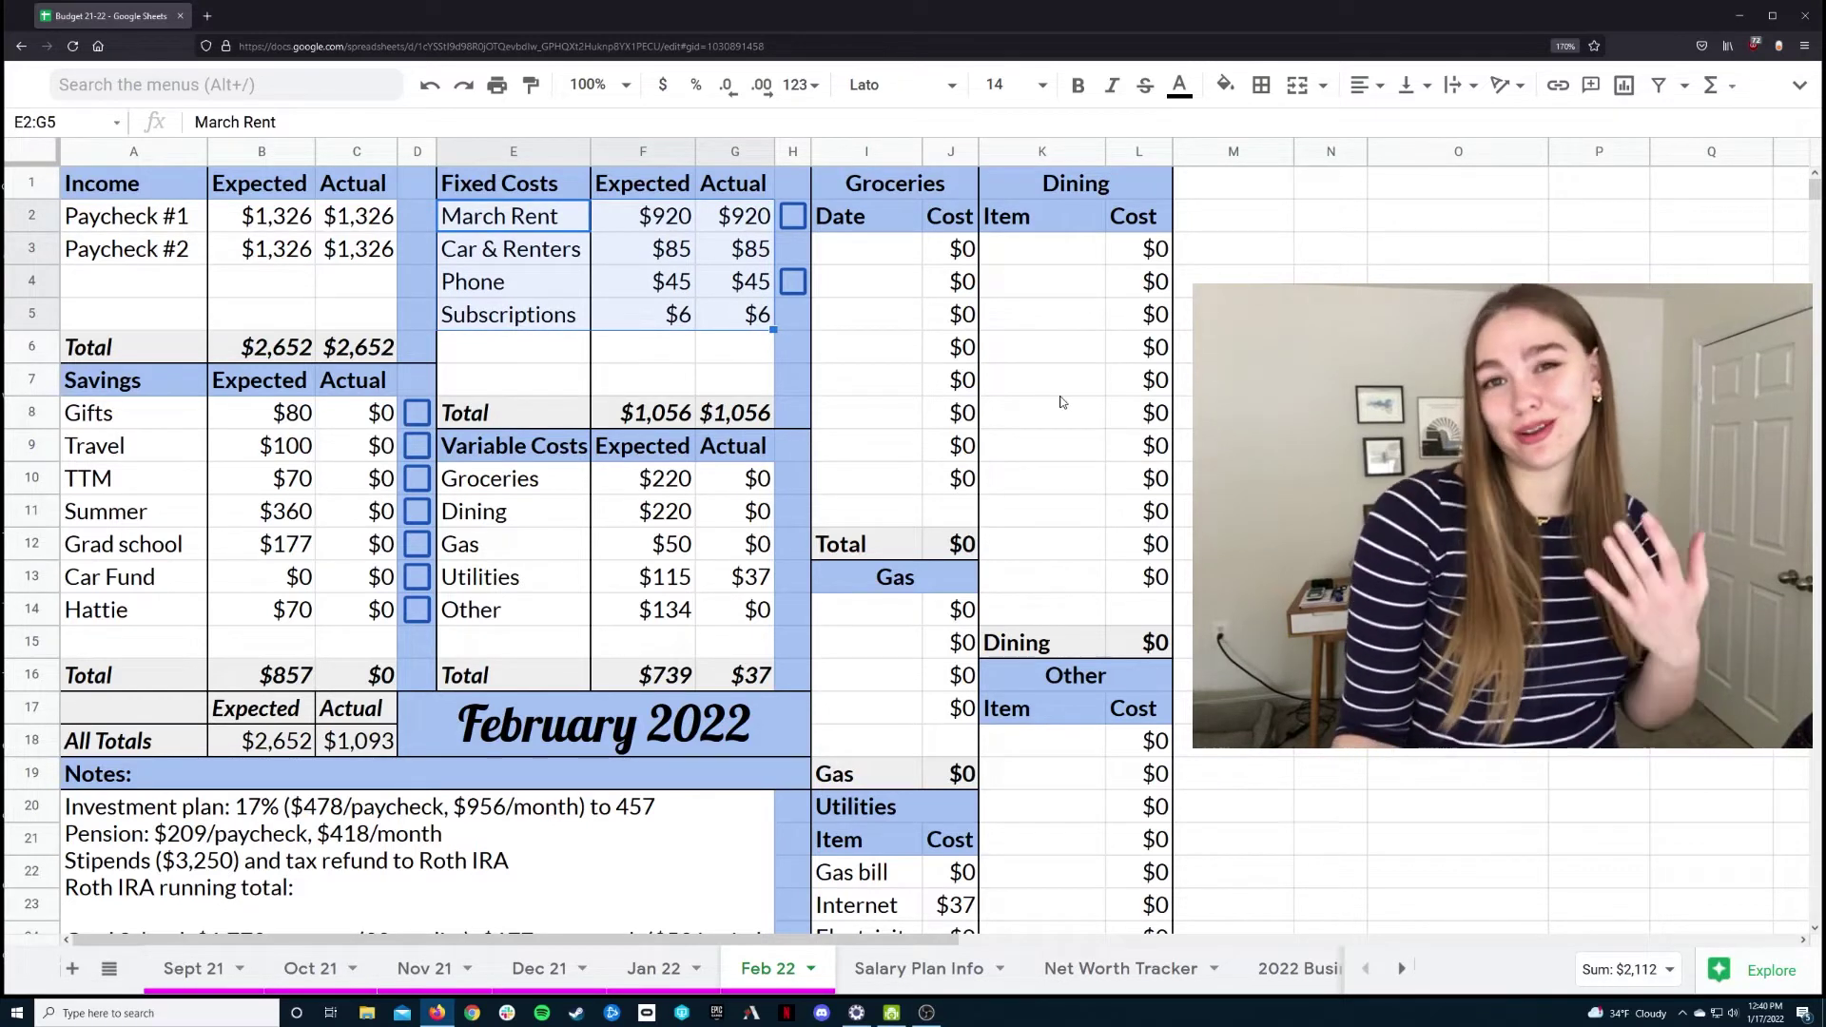
scroll(1074, 414, "down", 2)
scroll(1074, 417, "up", 2)
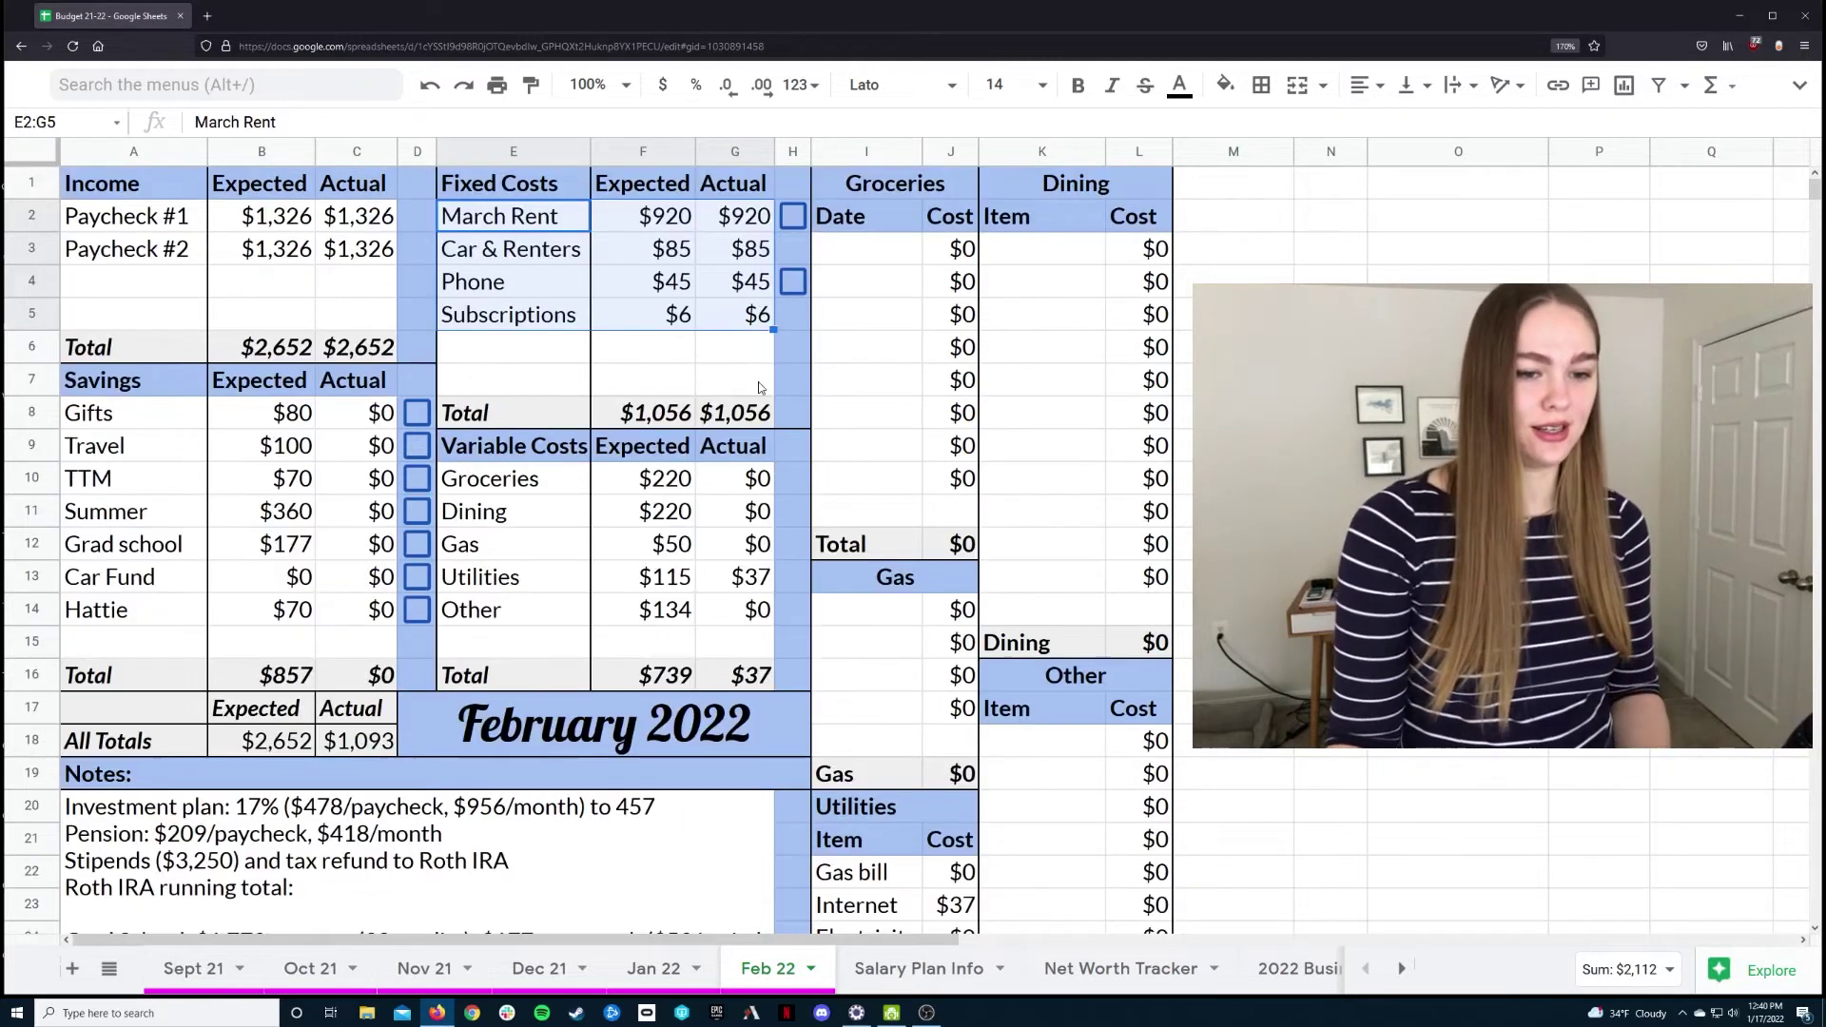
left_click(571, 514)
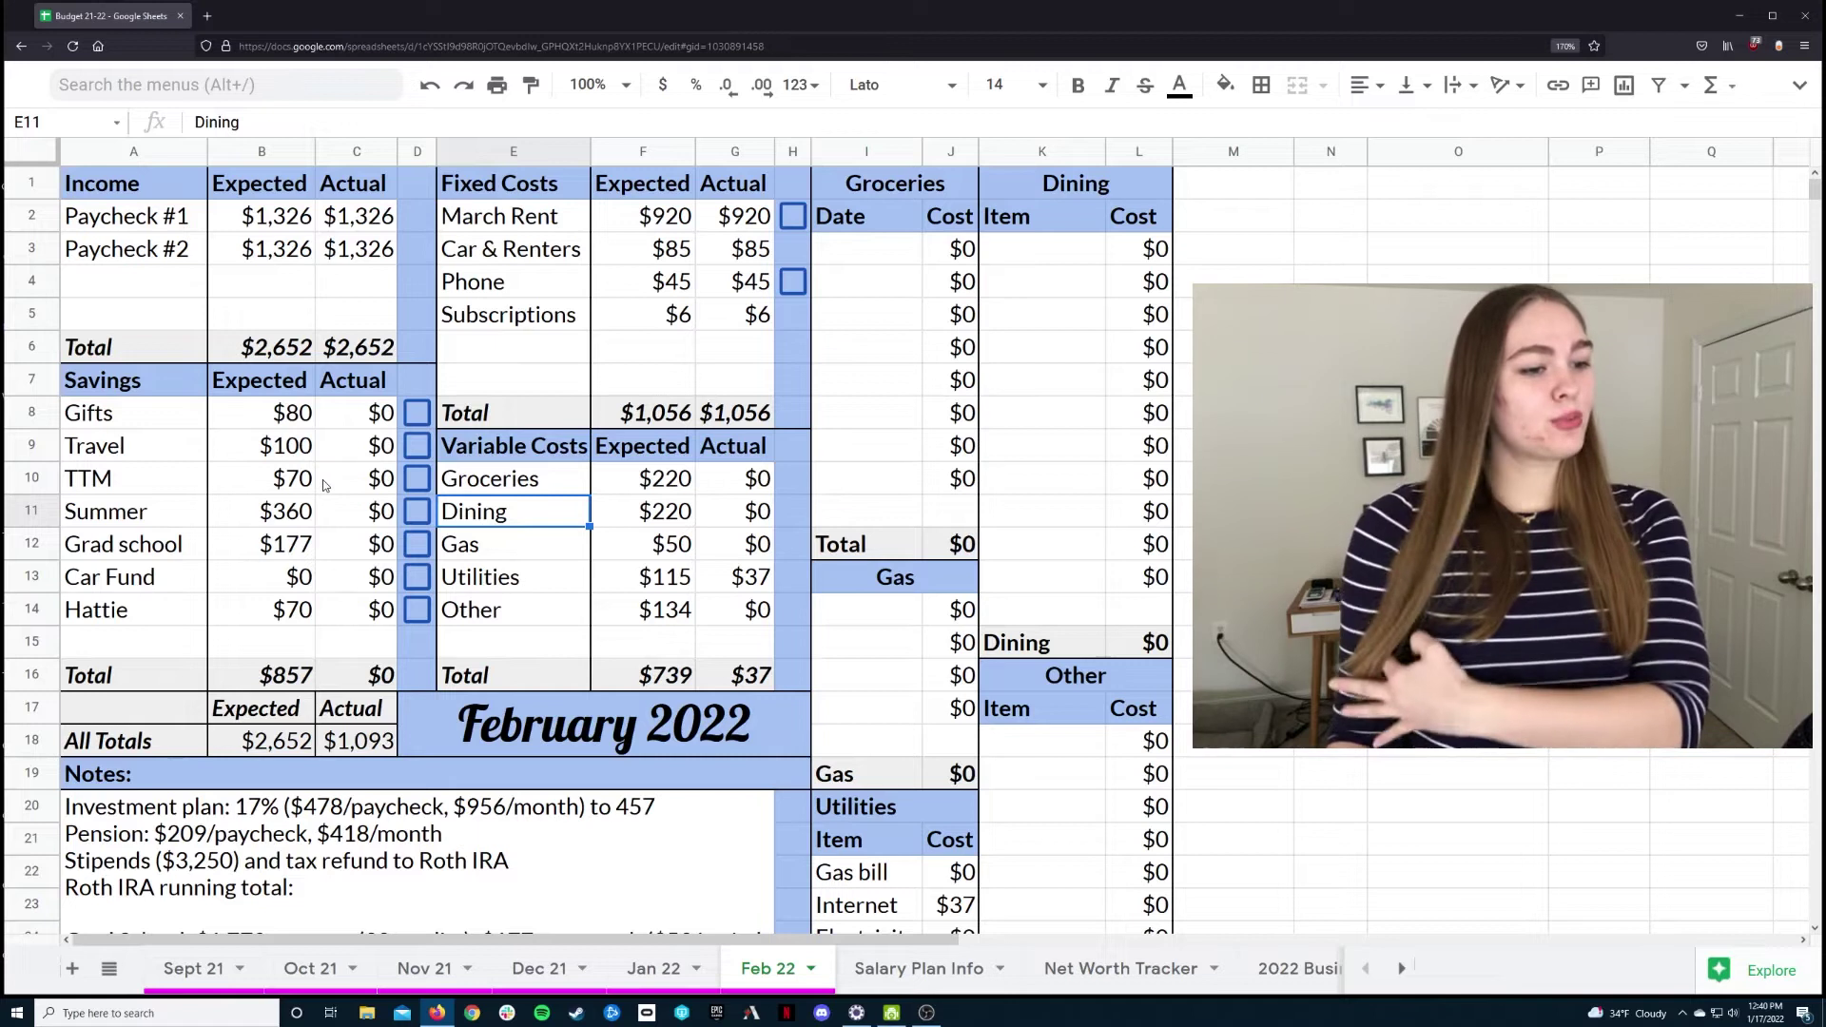
left_click(282, 424)
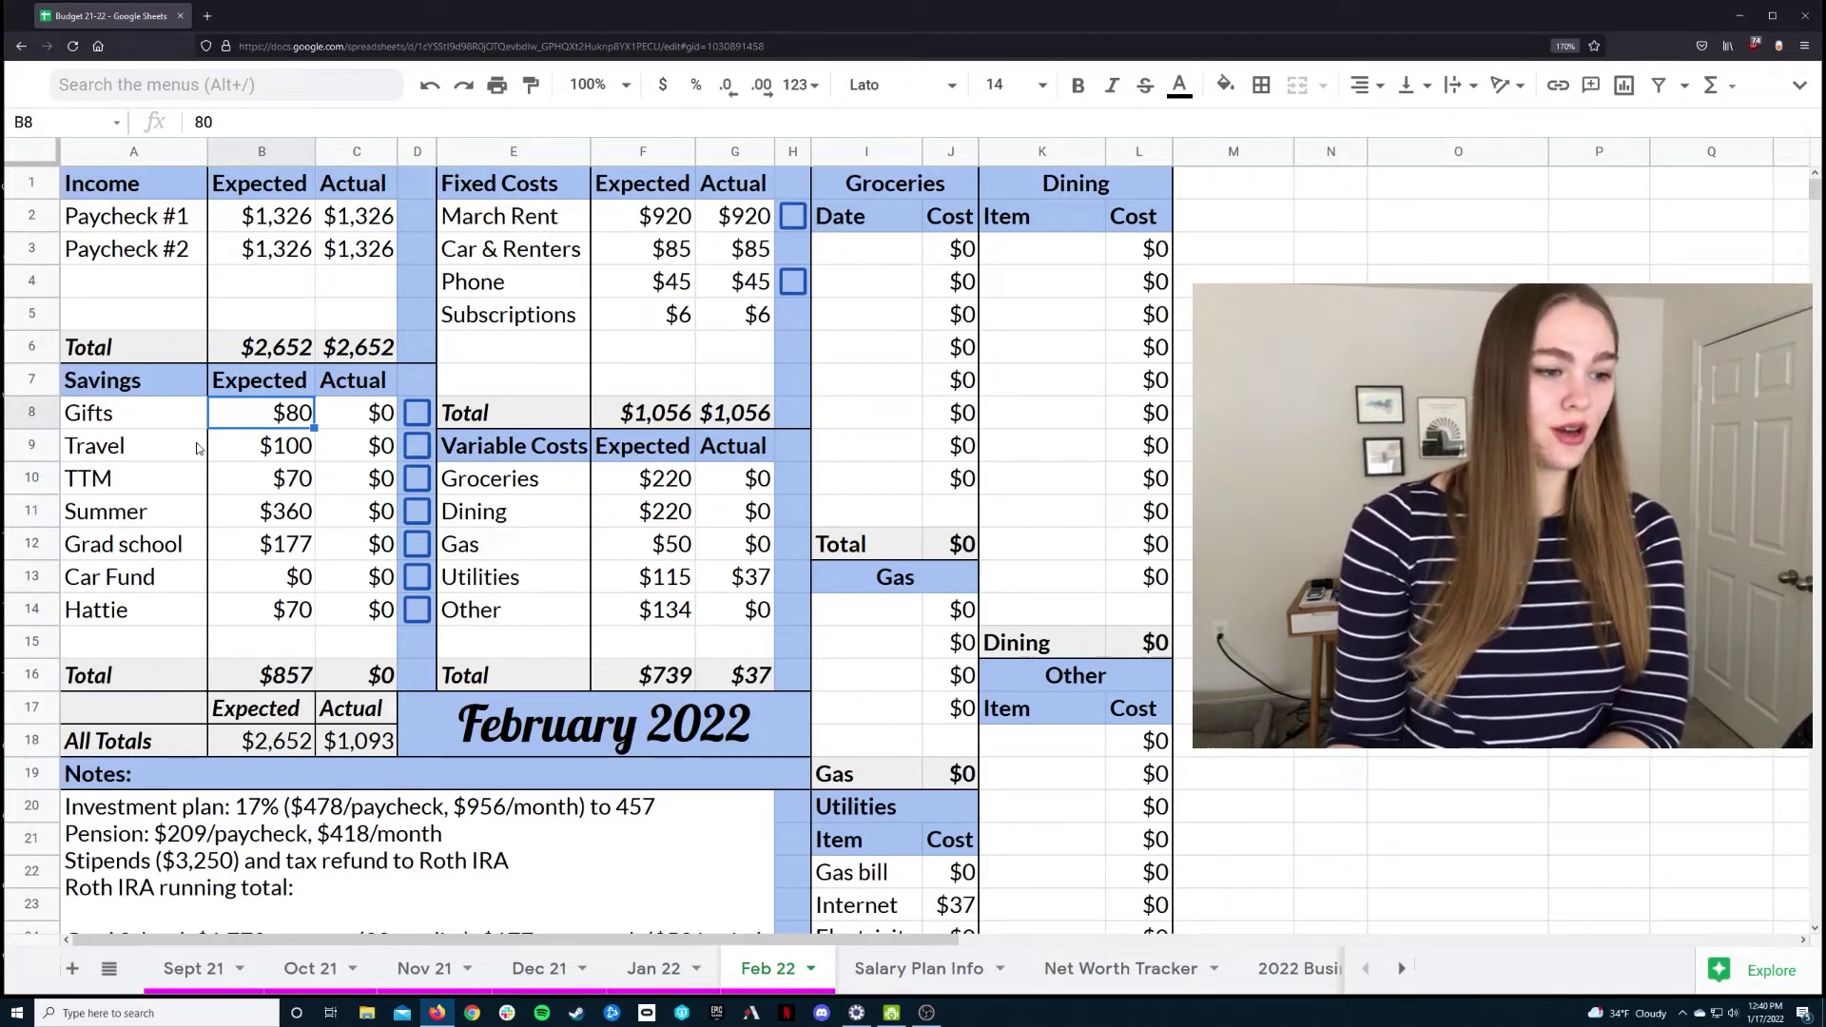
left_click(268, 452)
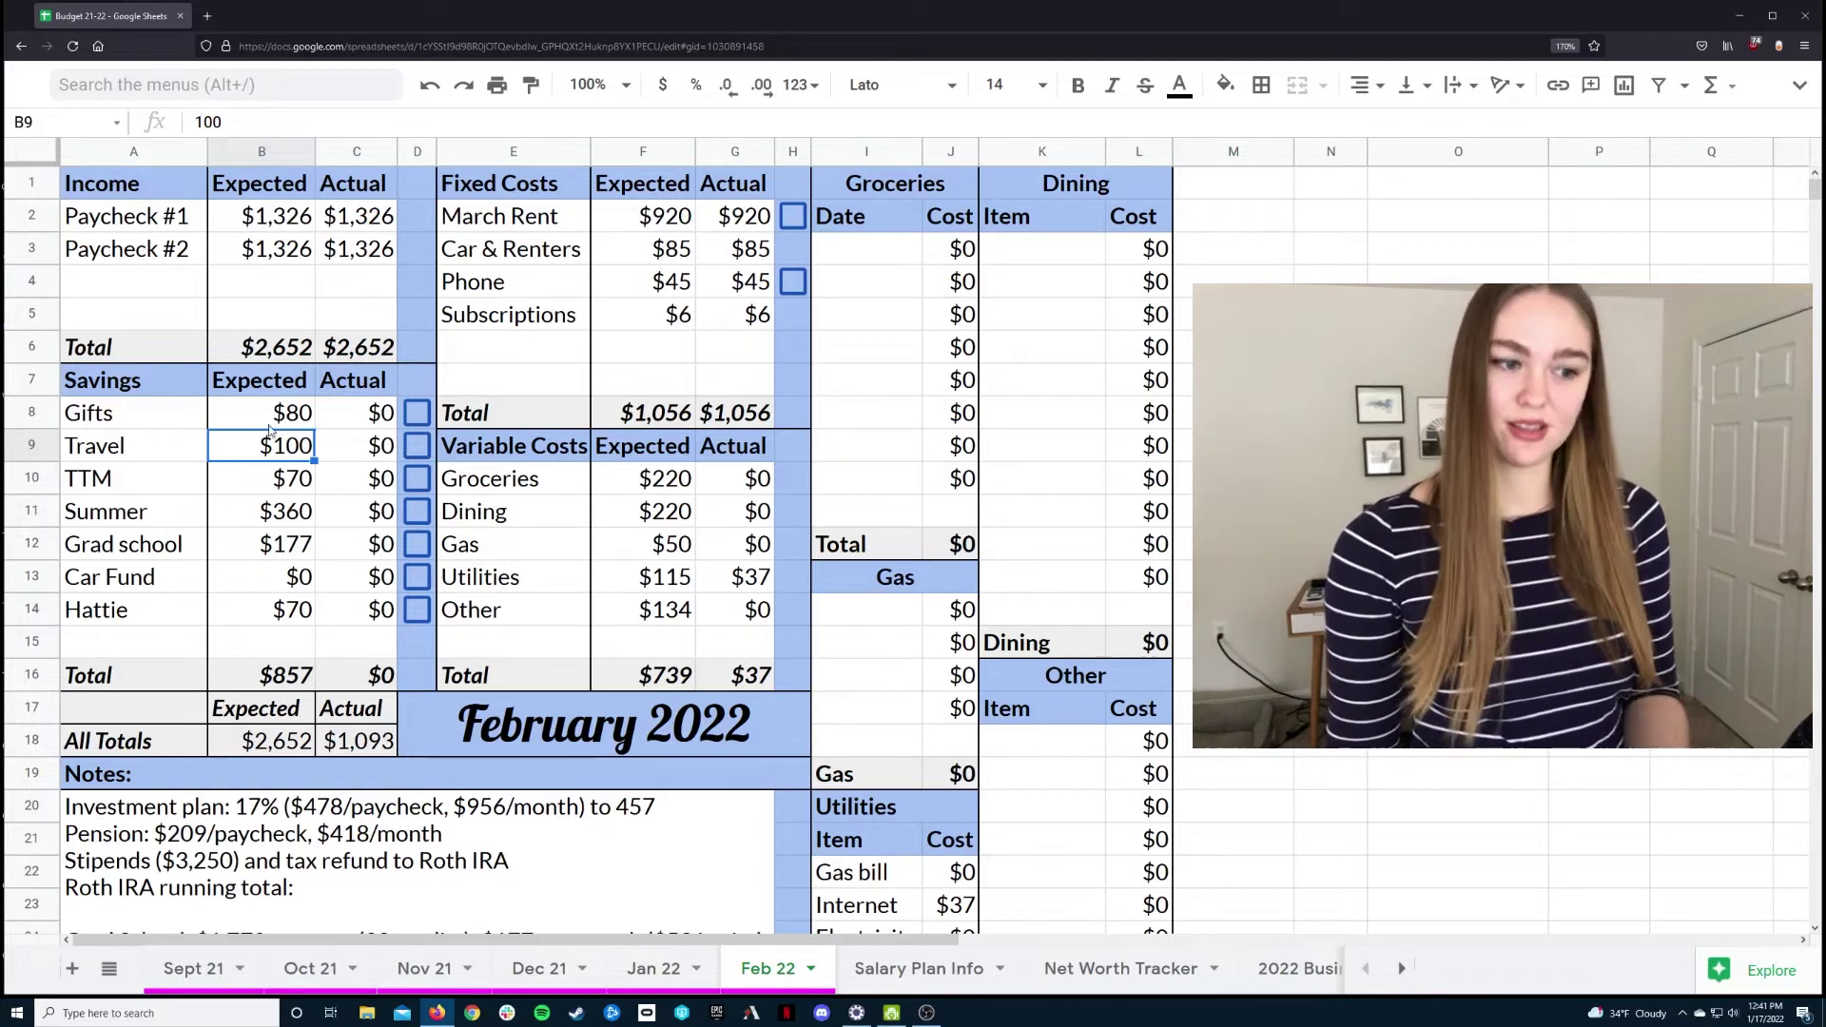
left_click(306, 483)
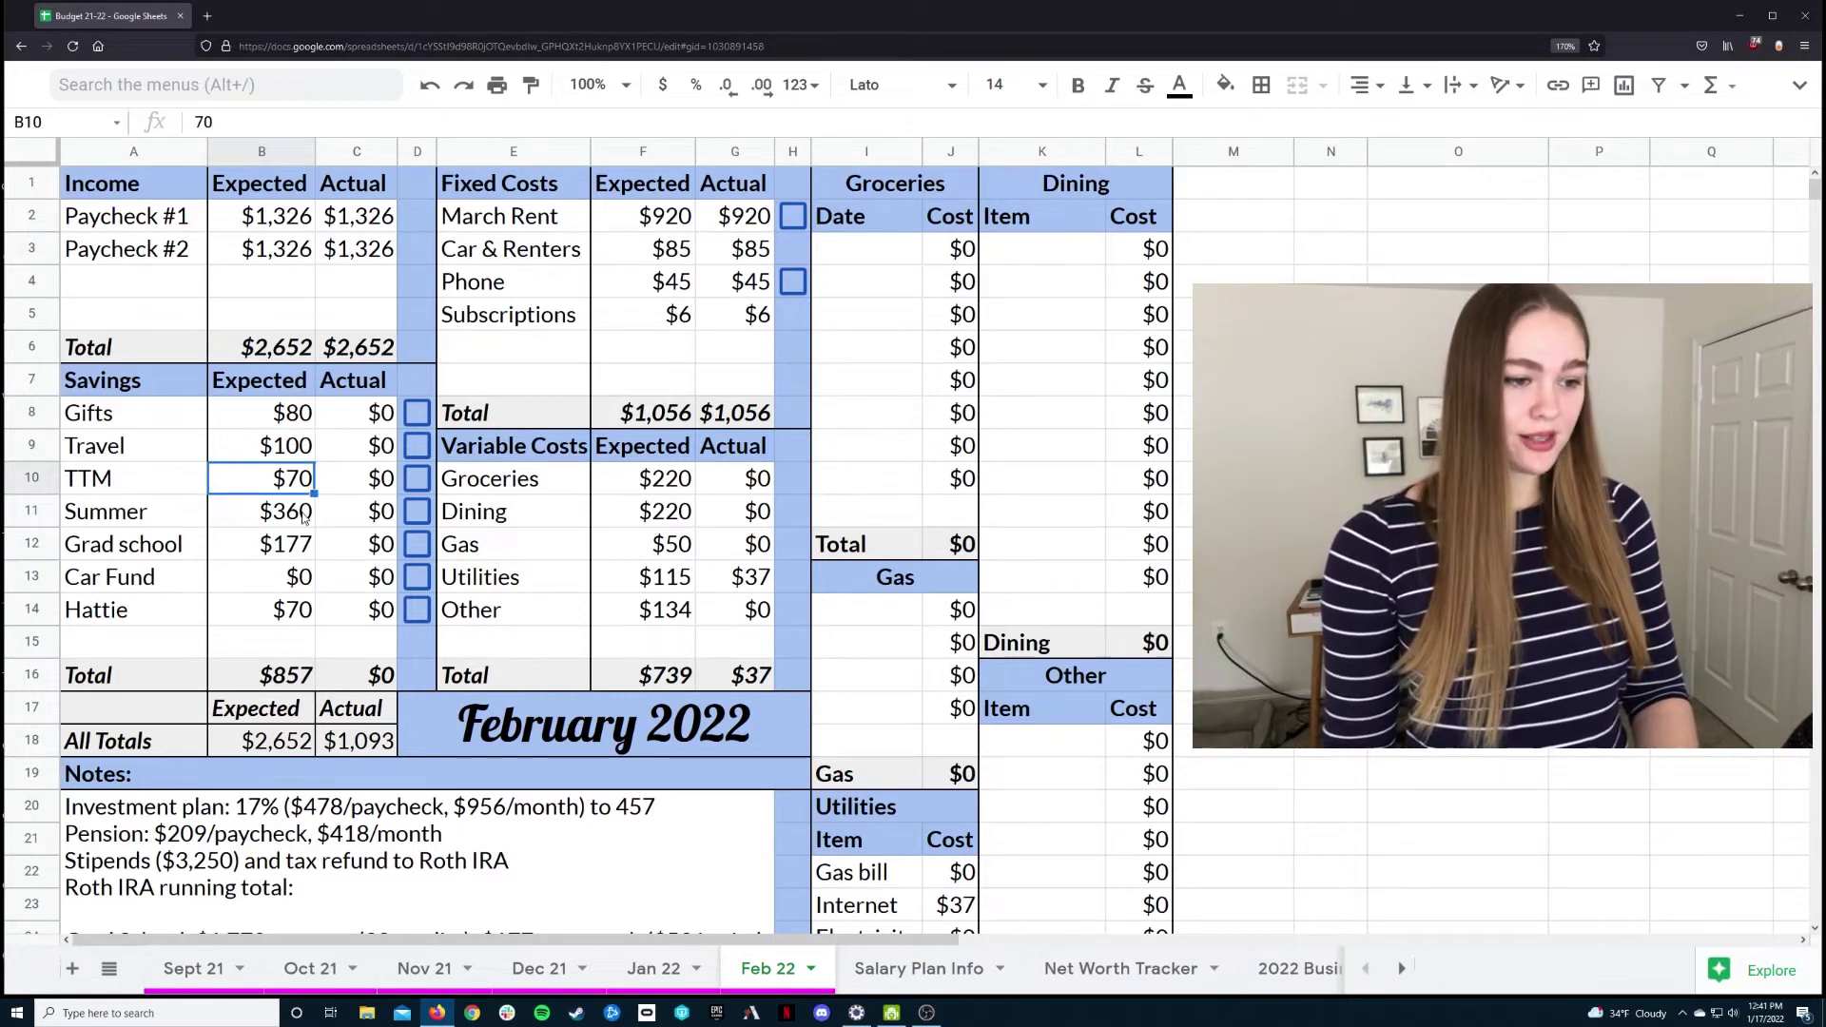
left_click(242, 514)
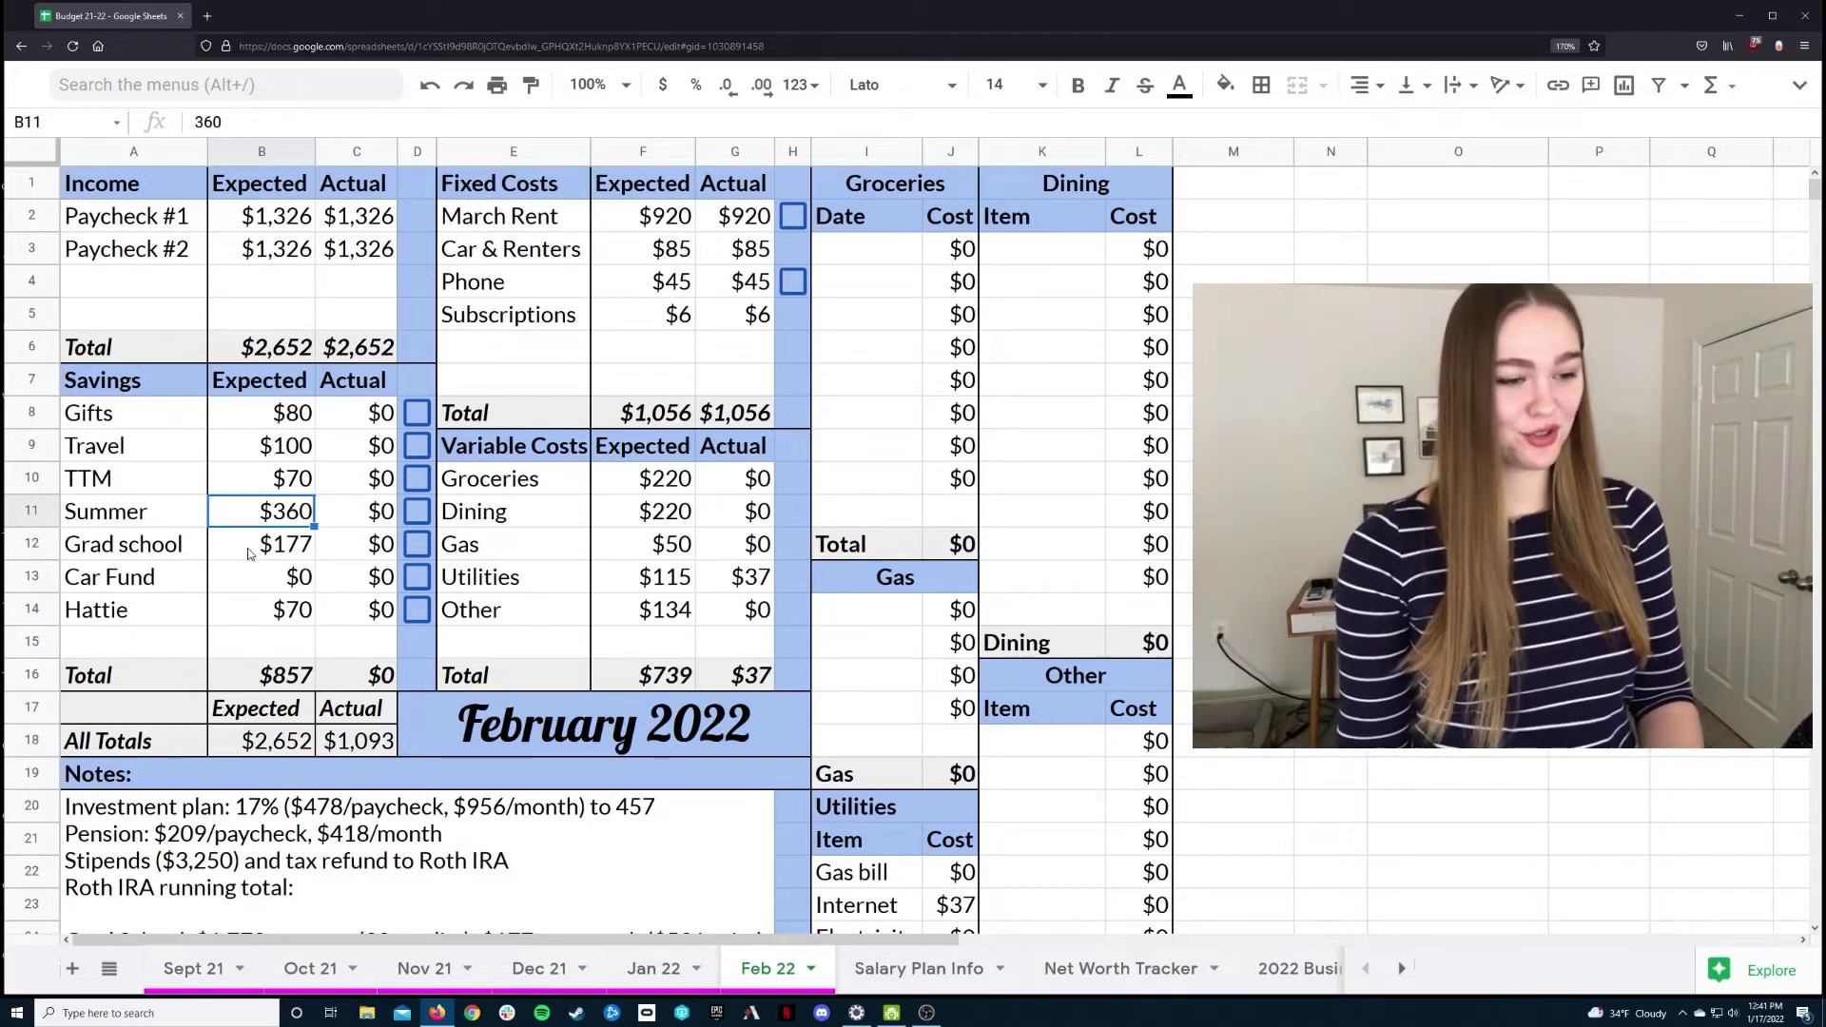
left_click(249, 555)
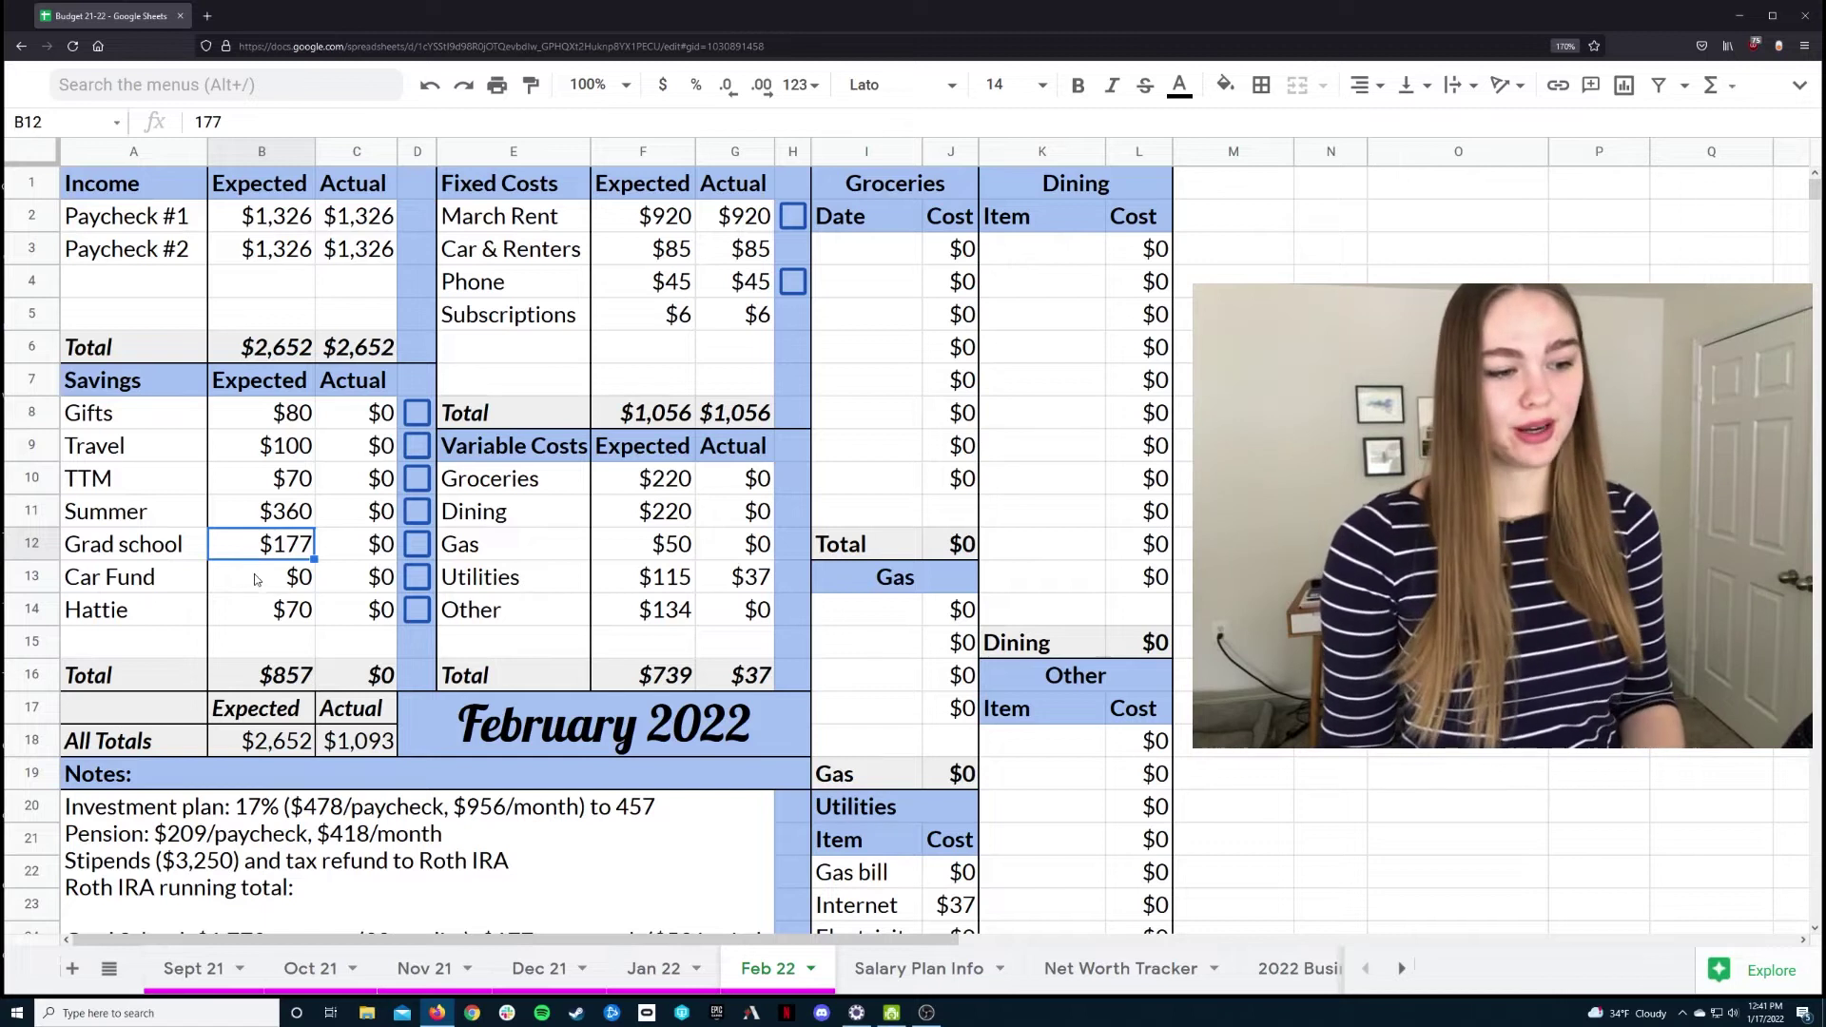
left_click(262, 592)
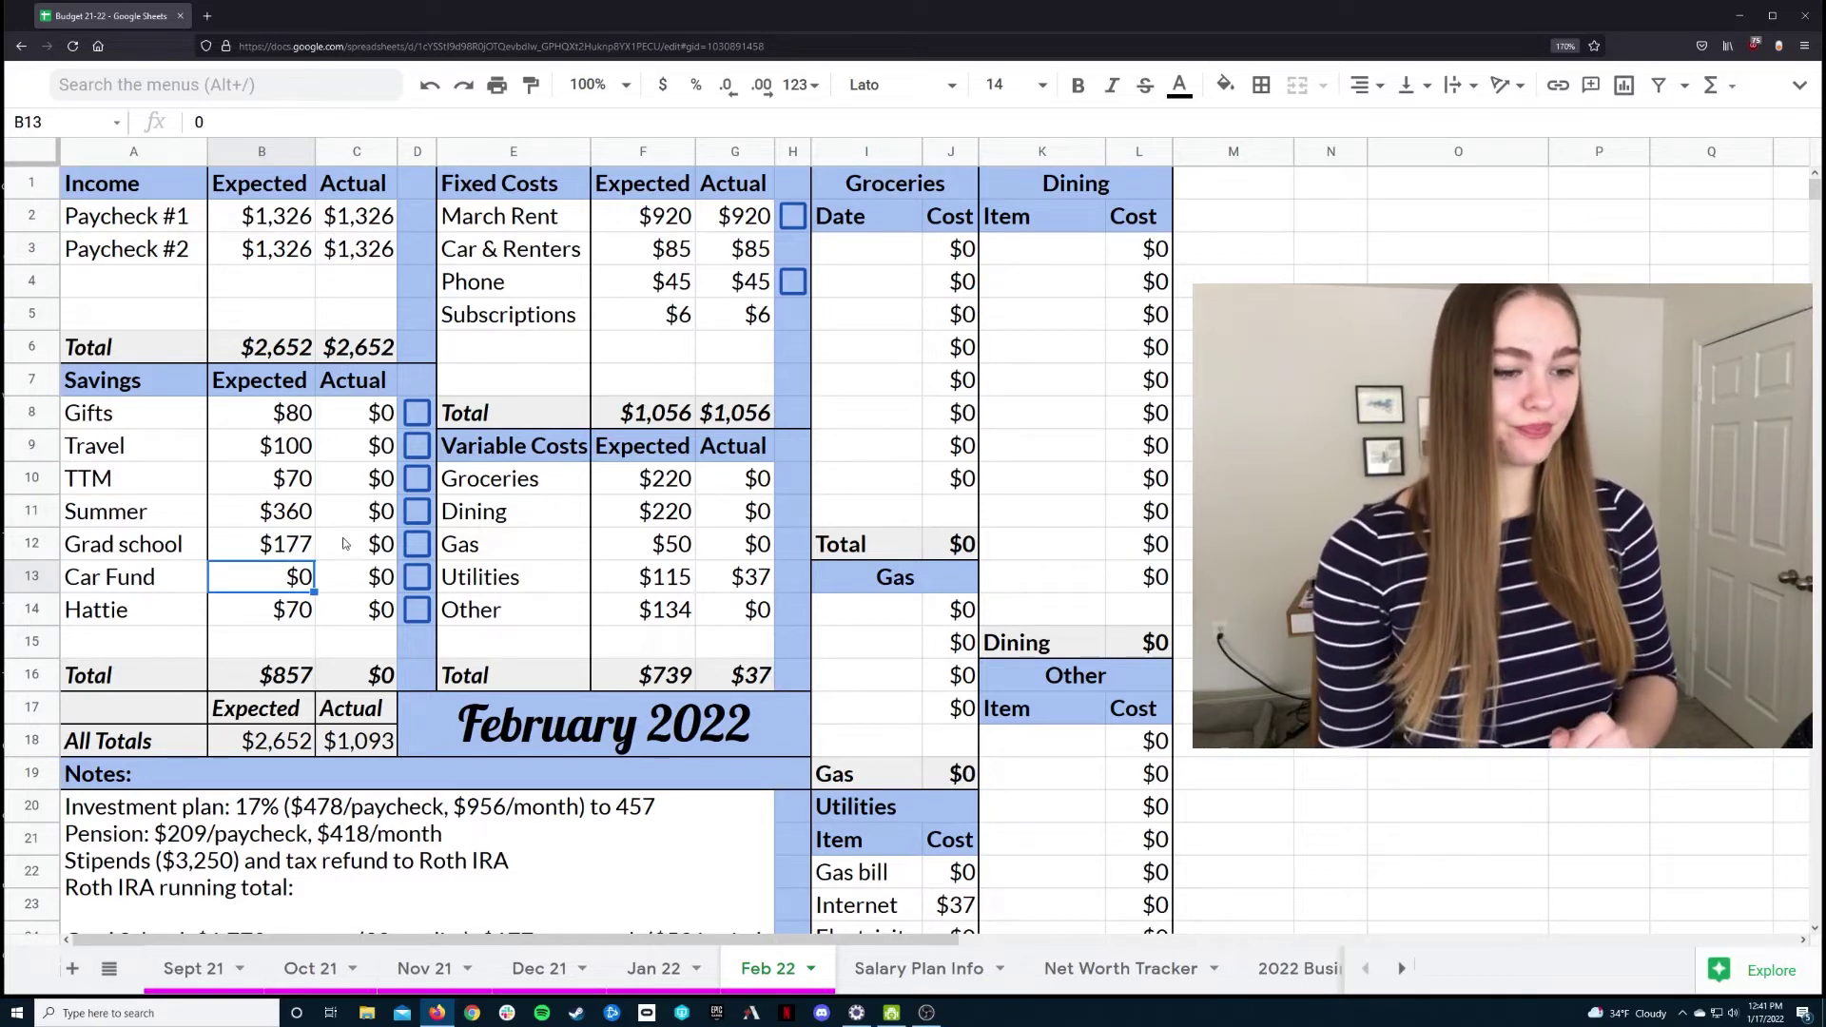
left_click(287, 609)
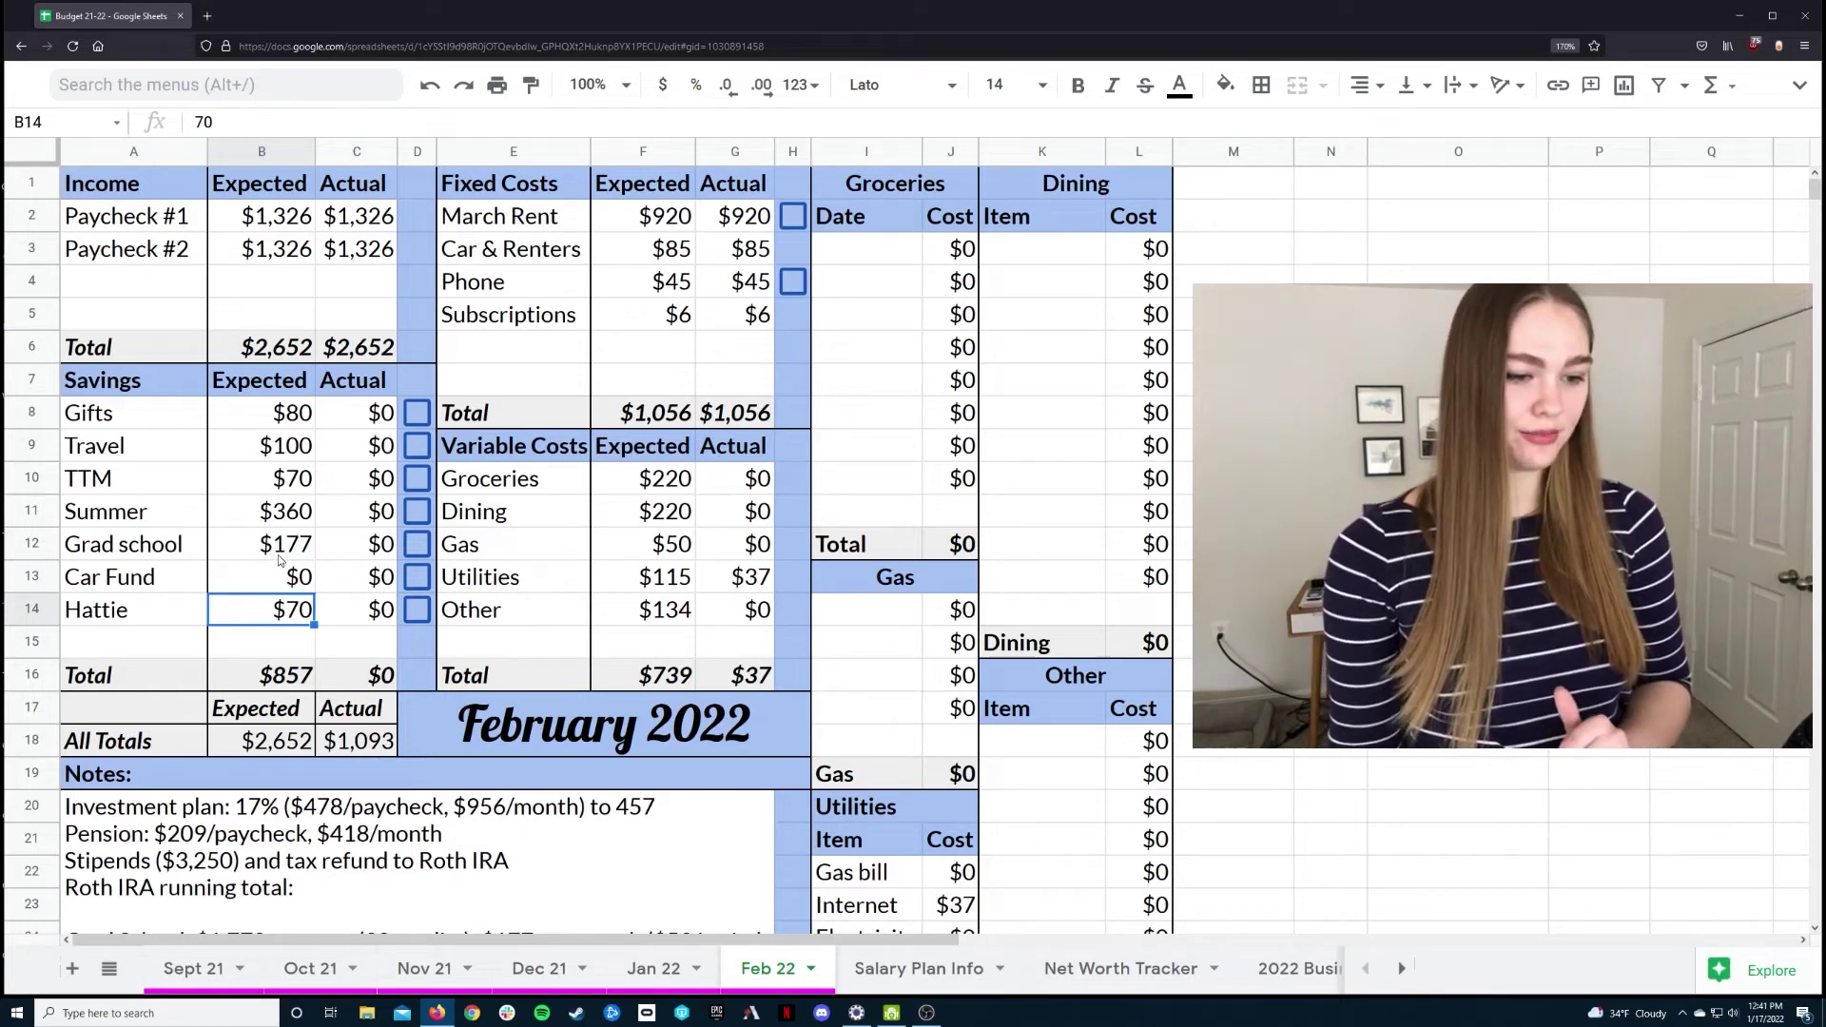
left_click(647, 416)
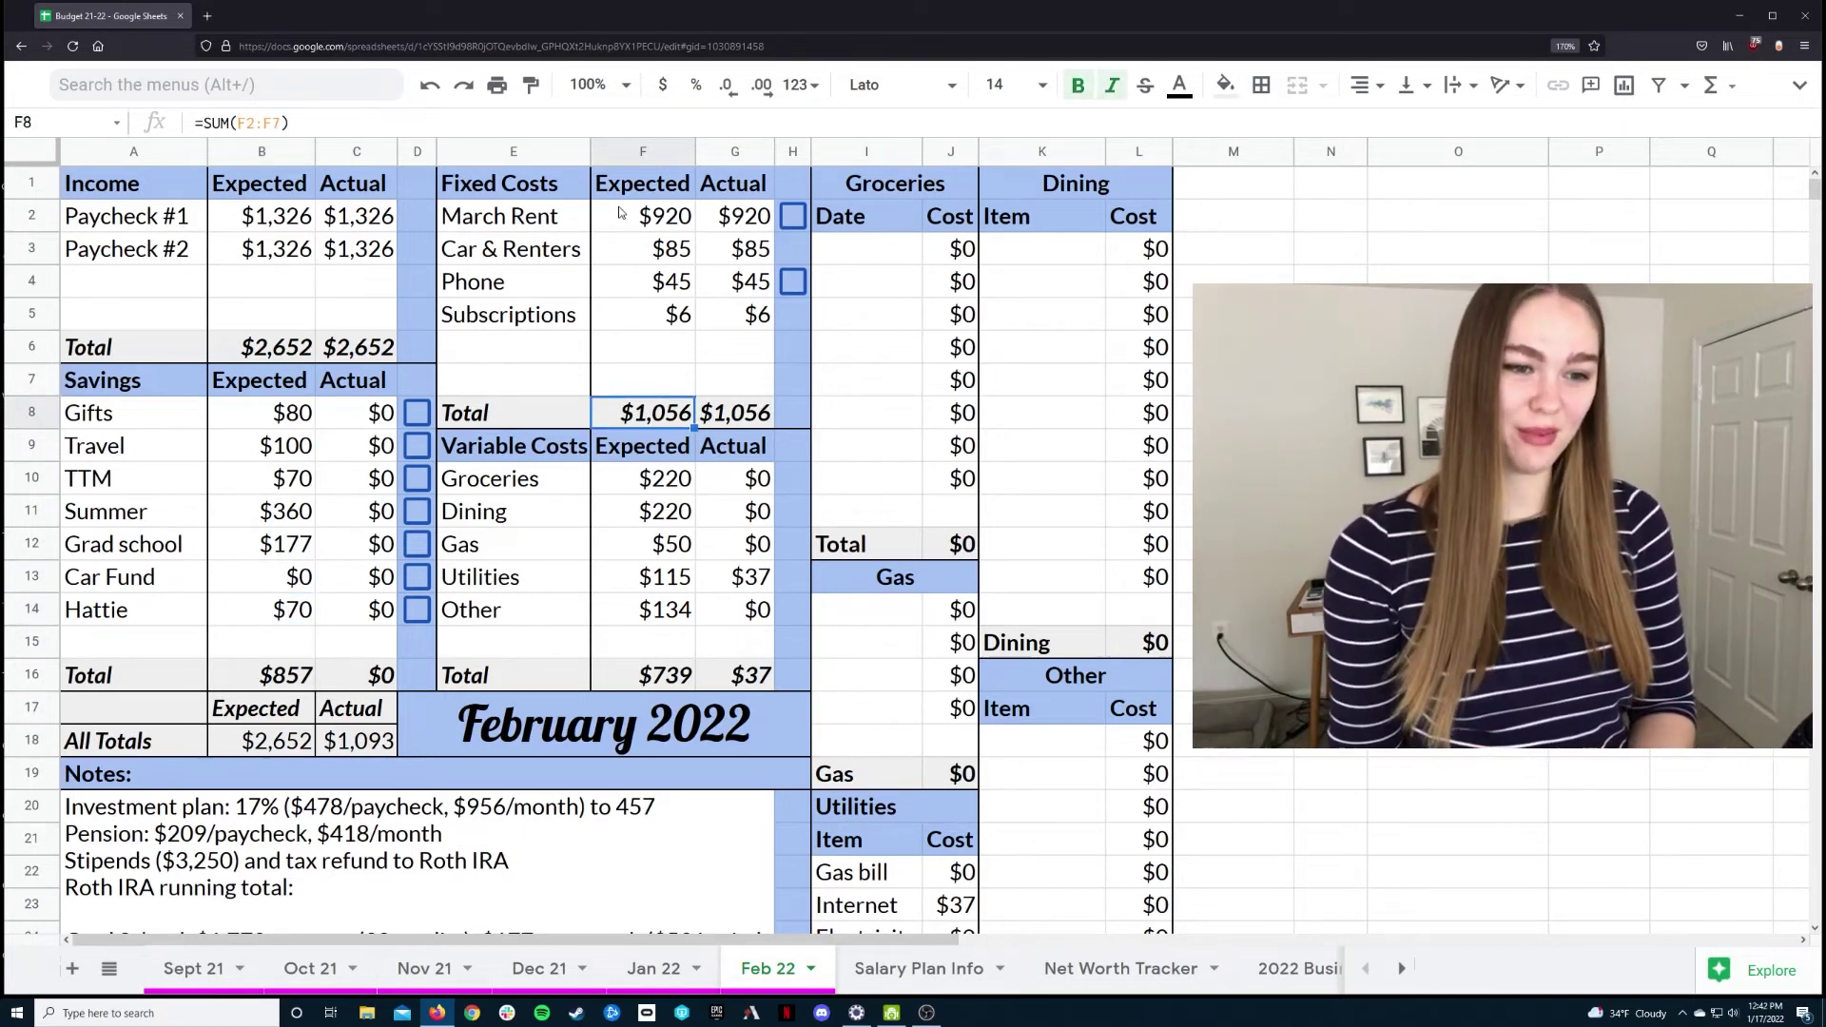
left_click_drag(621, 214, 656, 418)
left_click(665, 420)
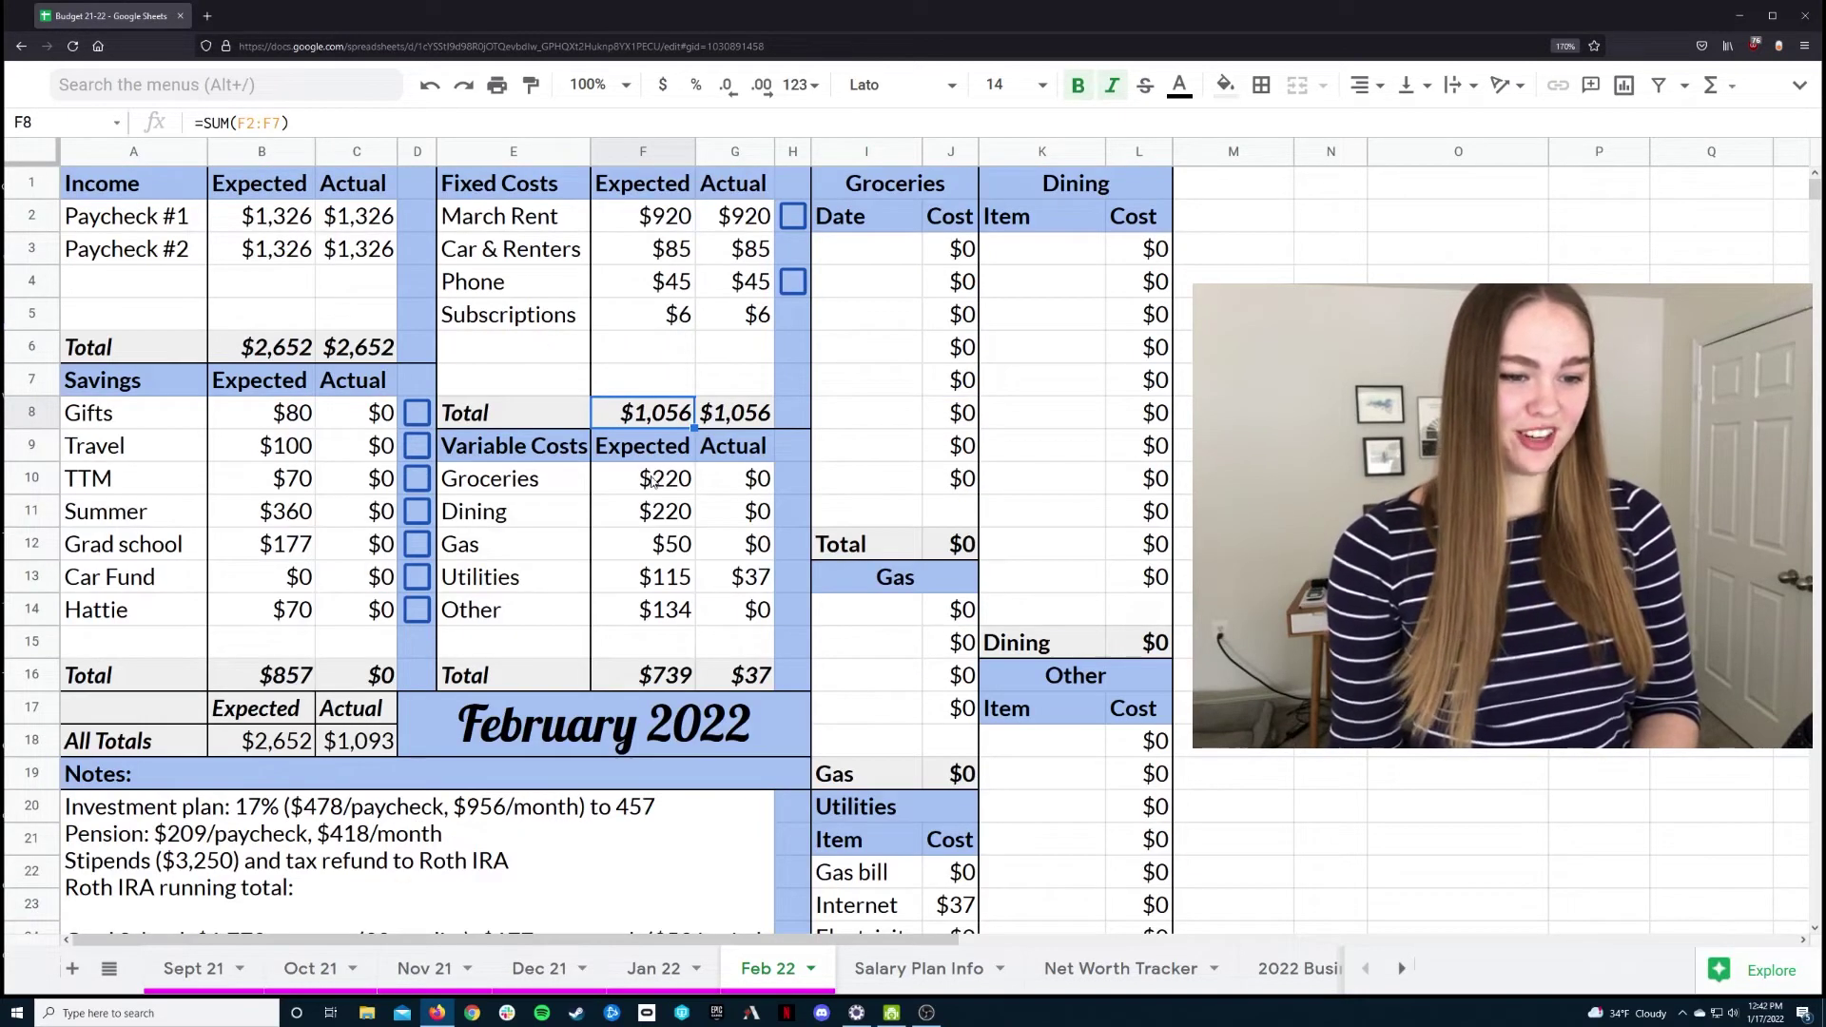
left_click_drag(653, 482, 679, 677)
left_click(679, 678)
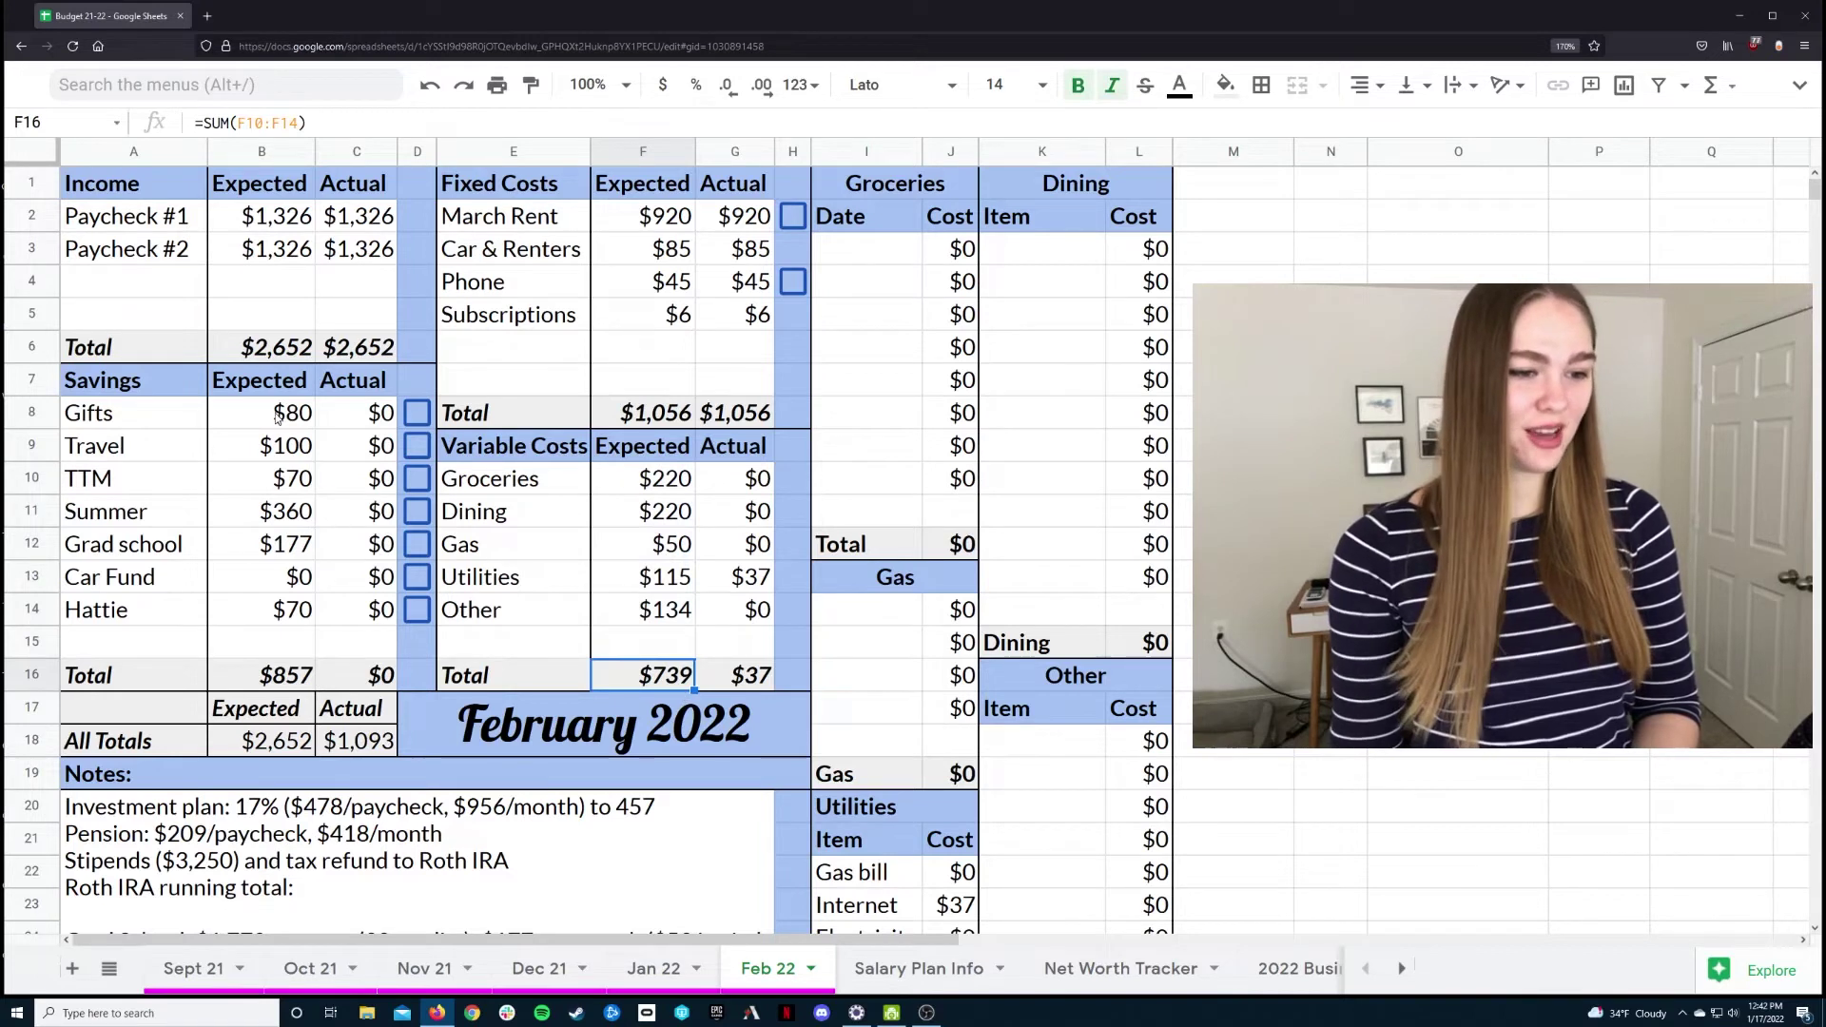
left_click_drag(276, 417, 285, 675)
left_click(286, 675)
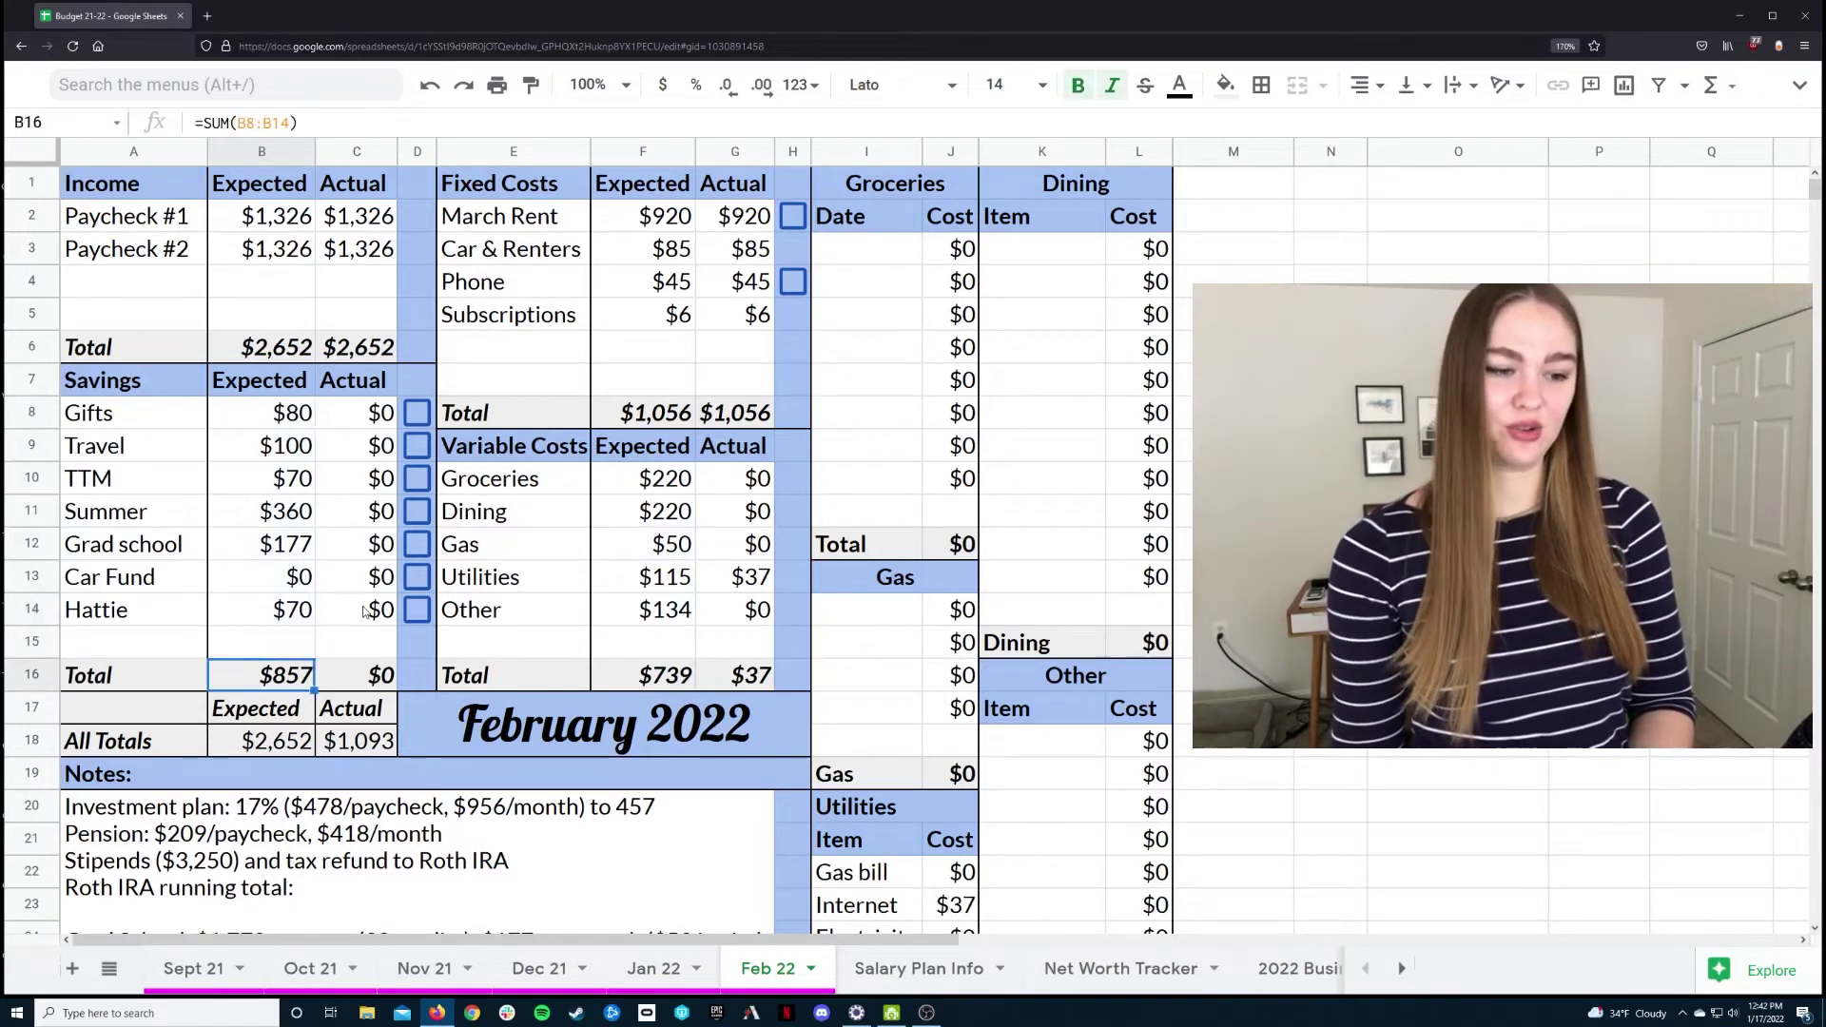
left_click(518, 646)
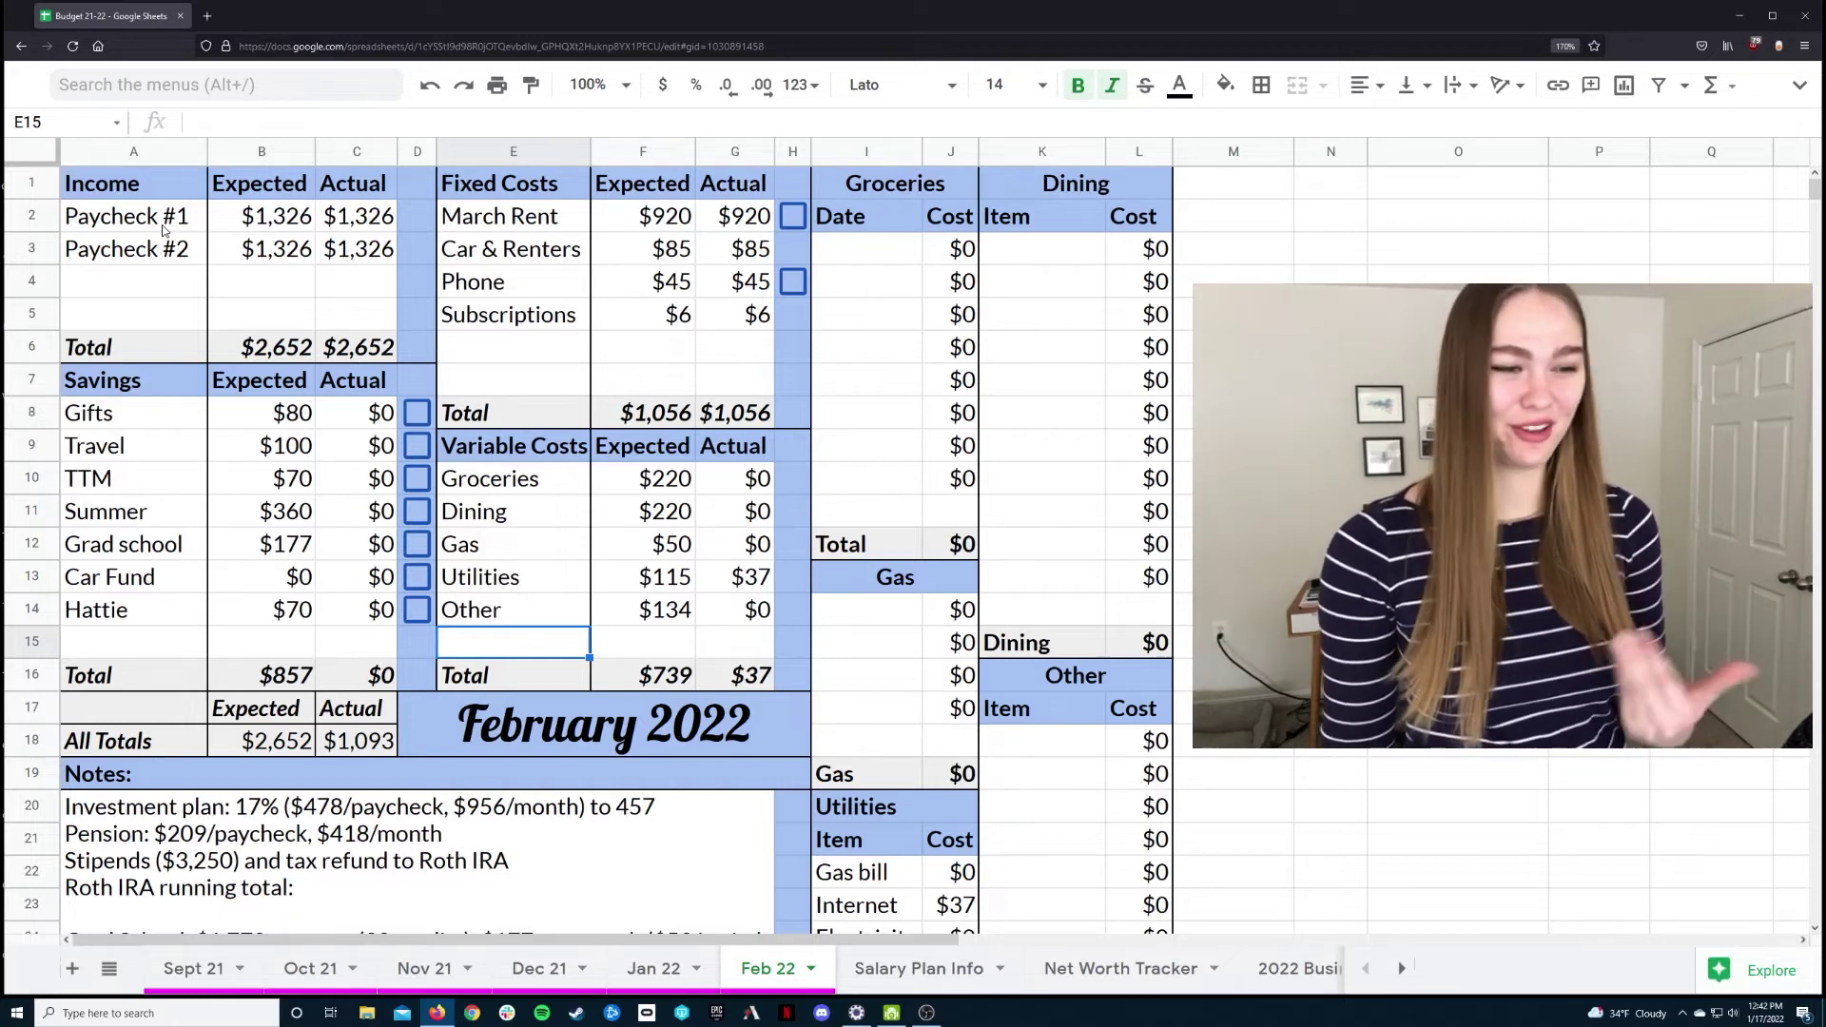
left_click_drag(195, 215, 343, 263)
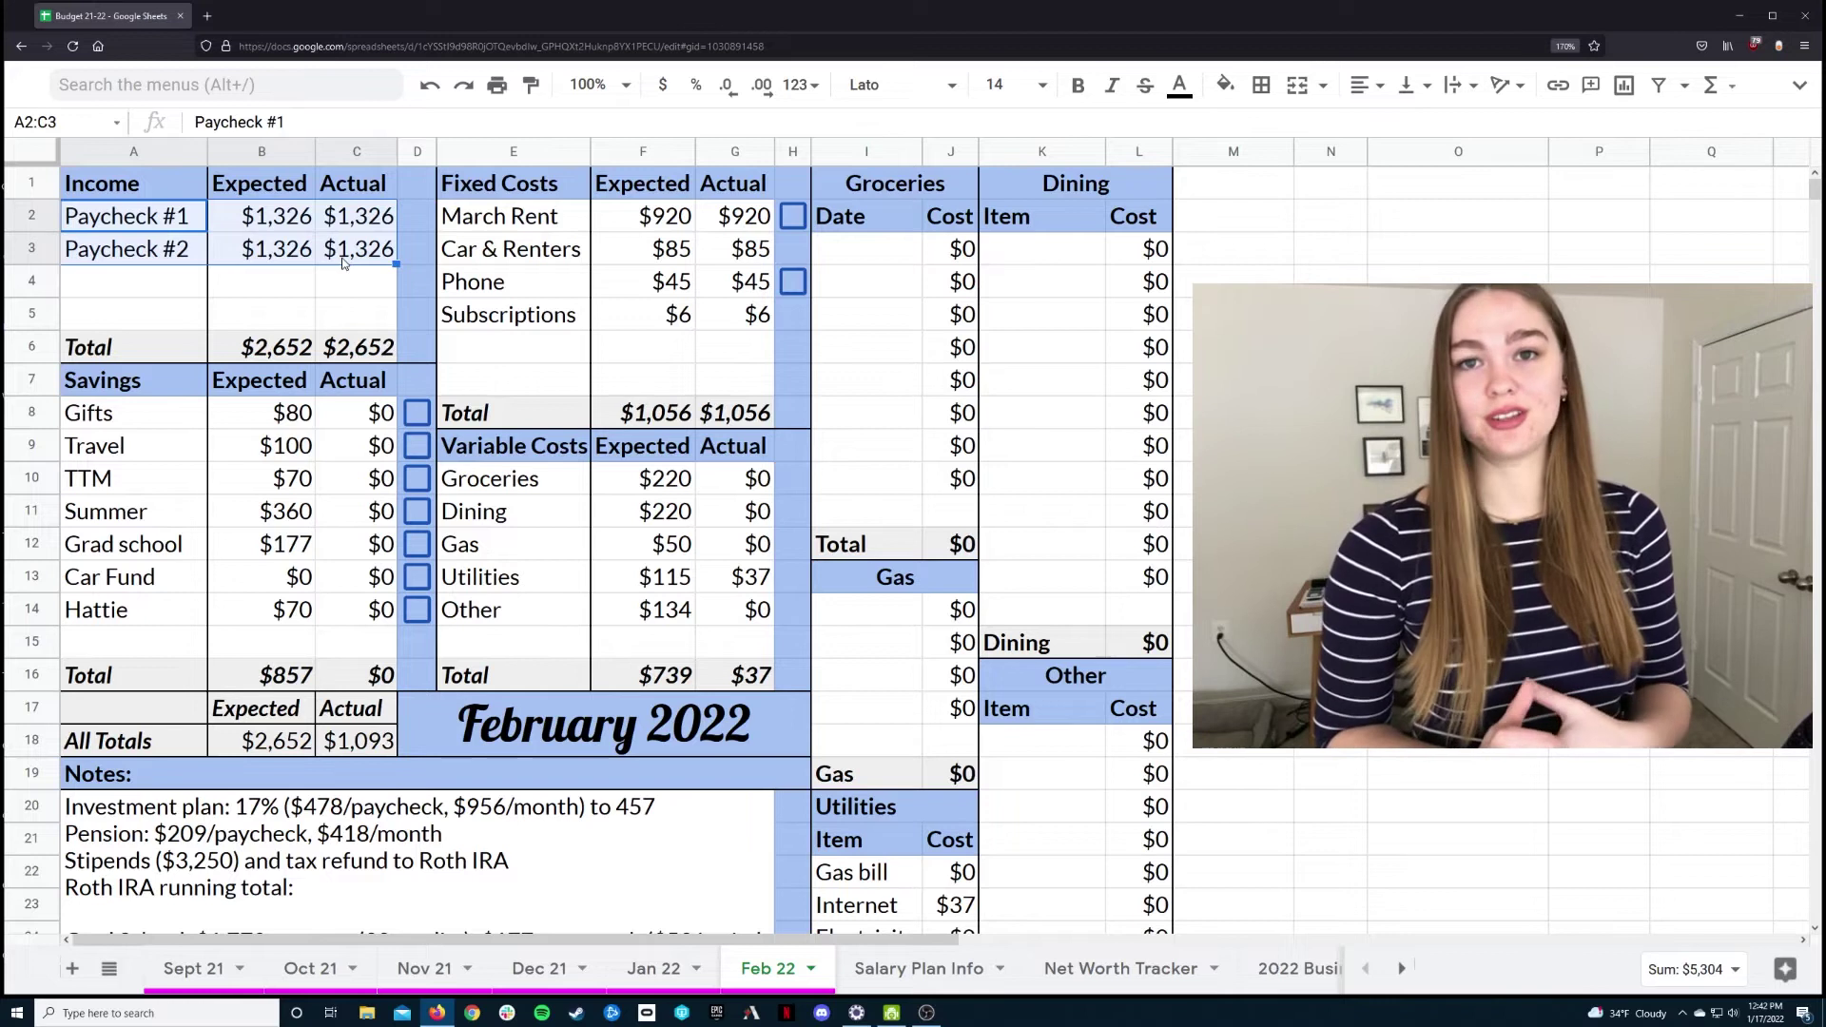
left_click(265, 445)
left_click_drag(124, 413, 353, 631)
left_click(354, 631)
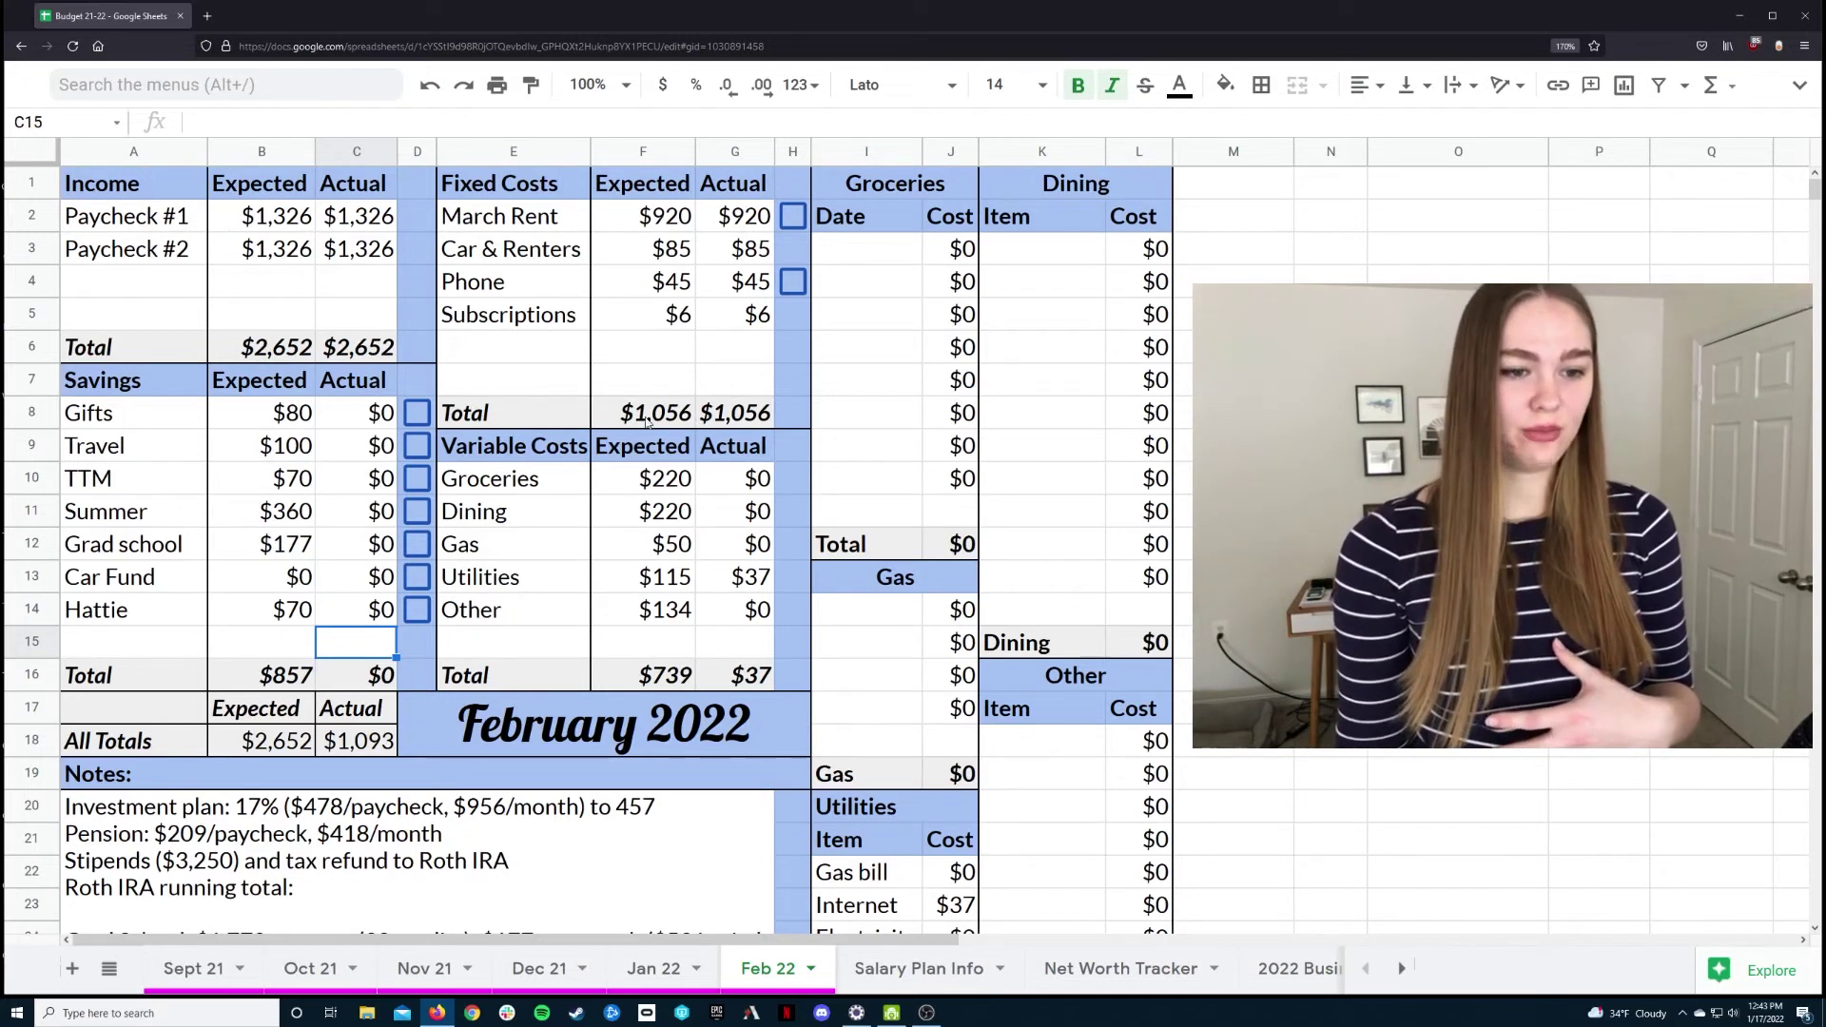
left_click(646, 426)
left_click(655, 677)
left_click(283, 685)
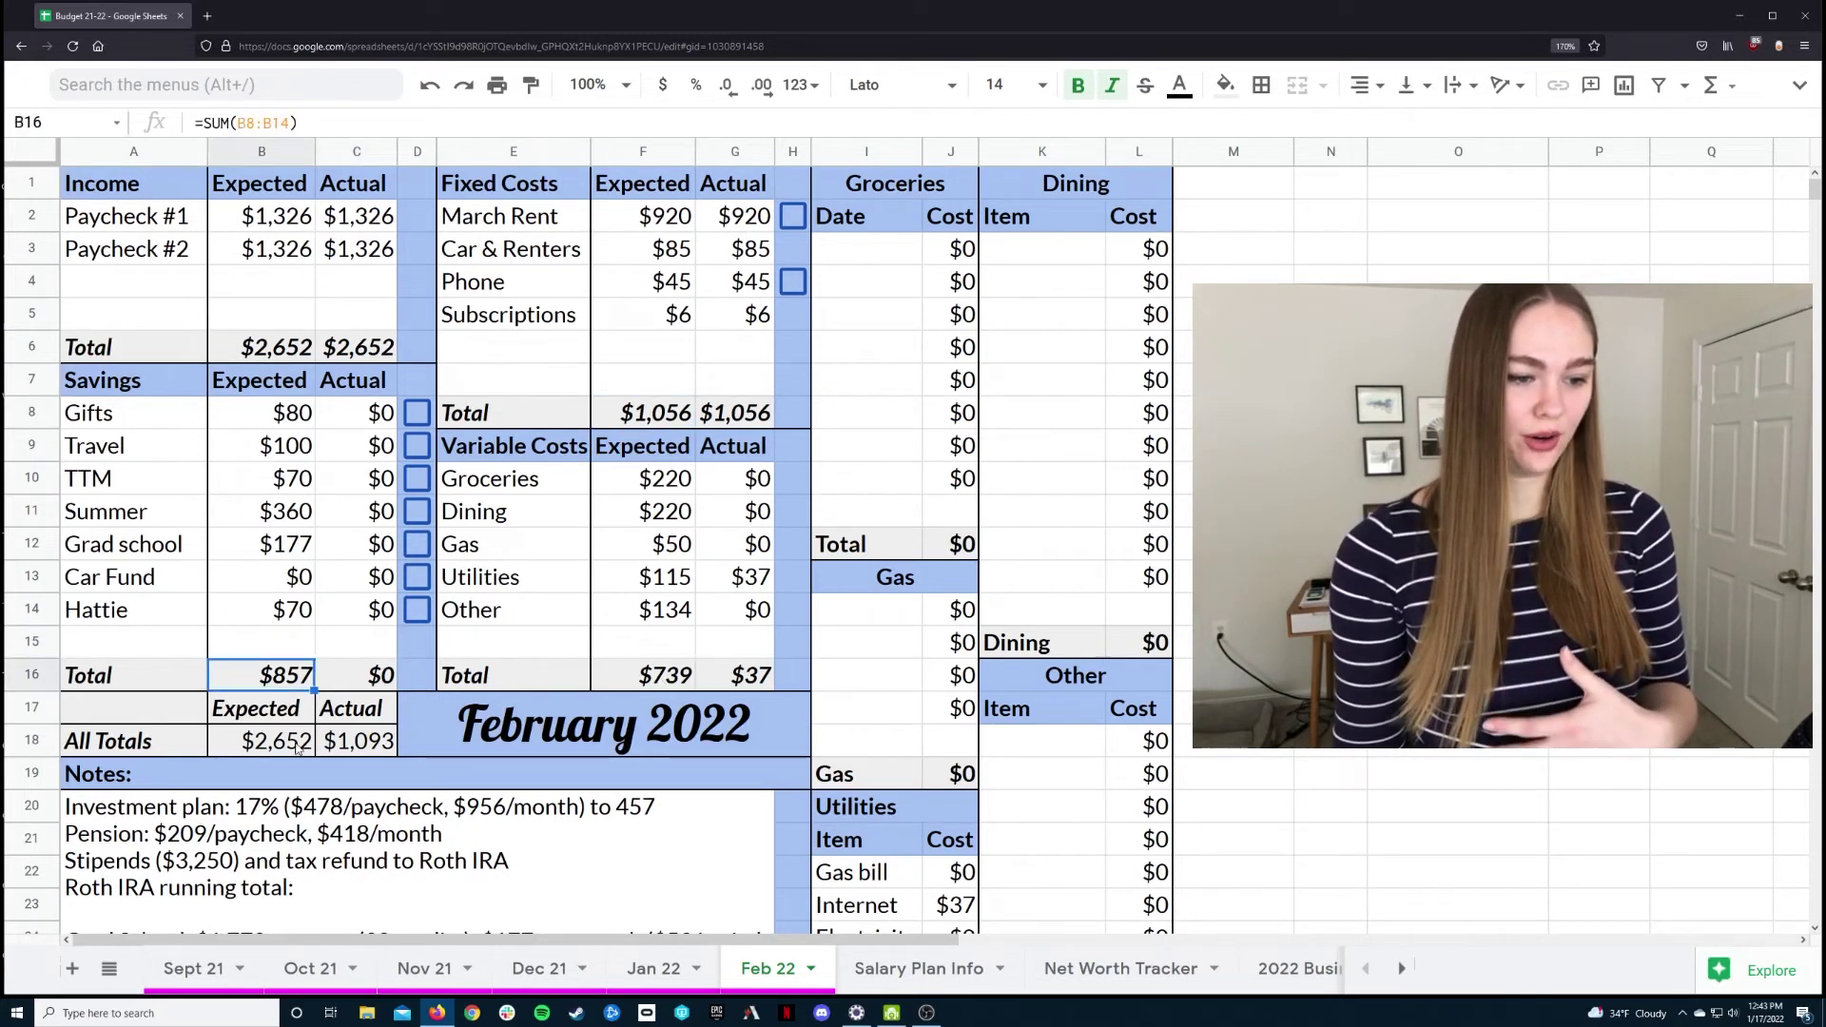
left_click(281, 743)
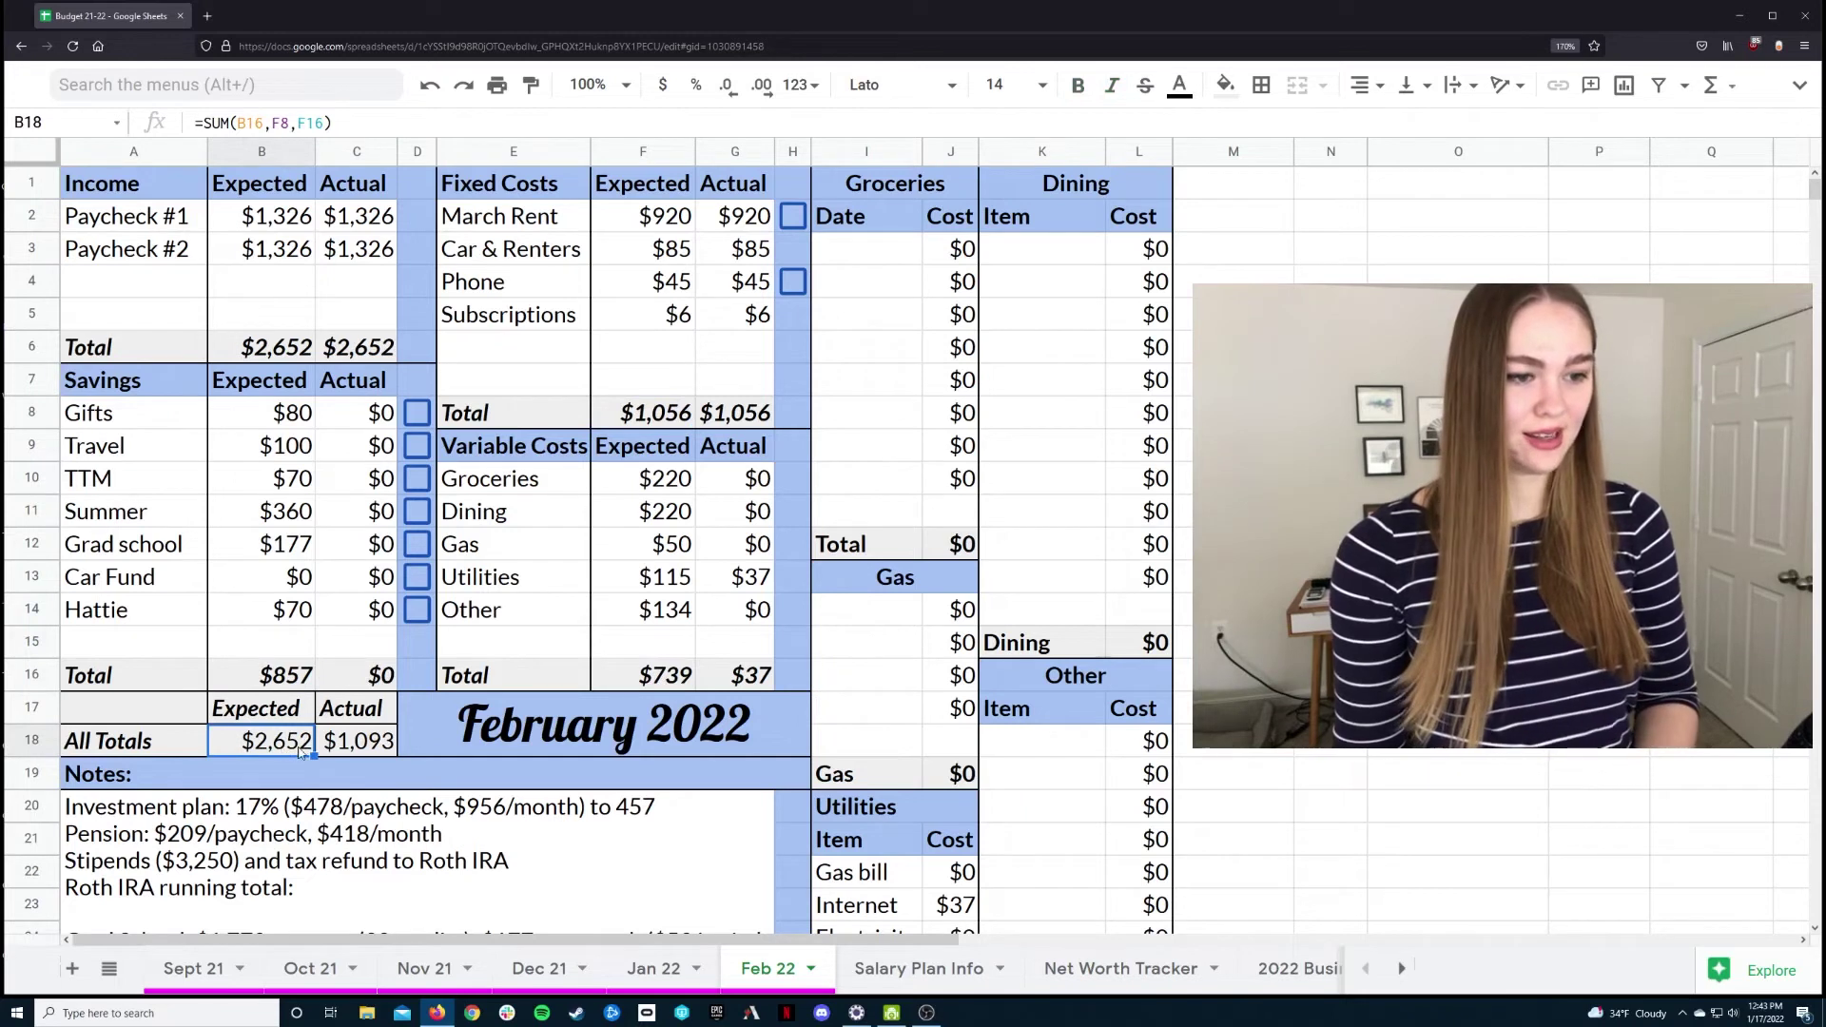
left_click(286, 352)
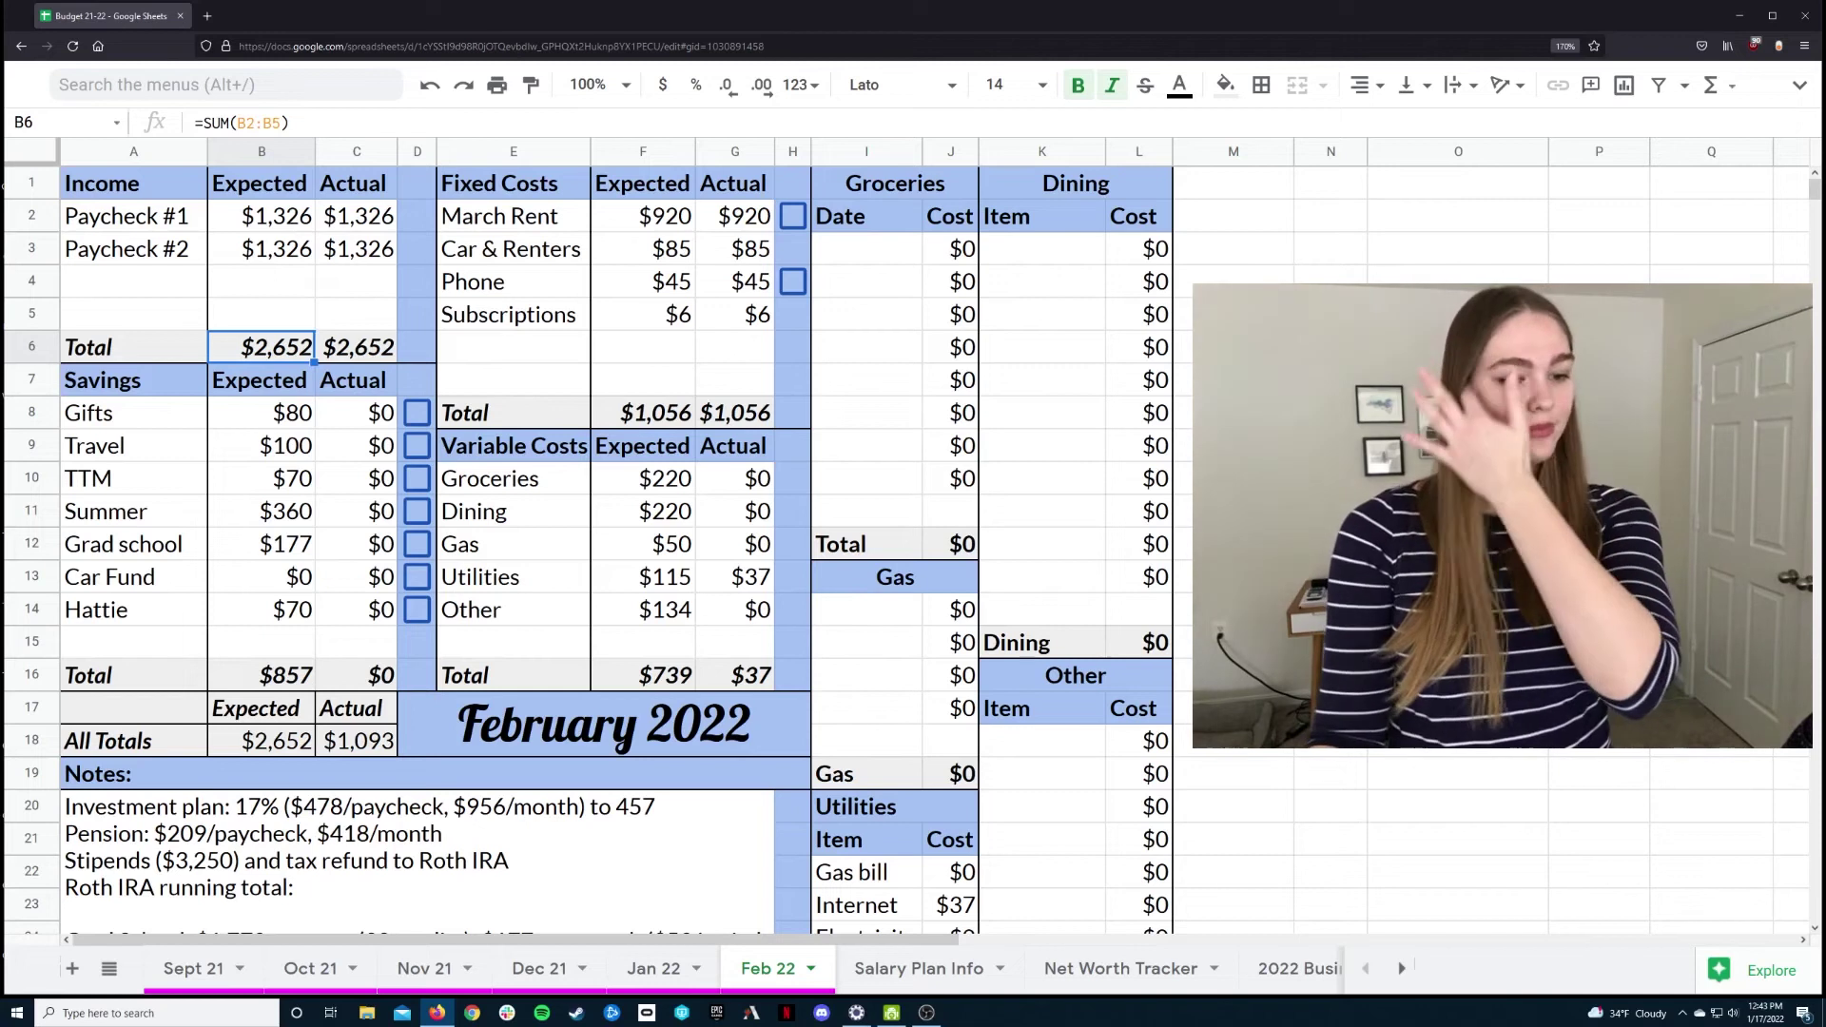
scroll(647, 609, "down", 5)
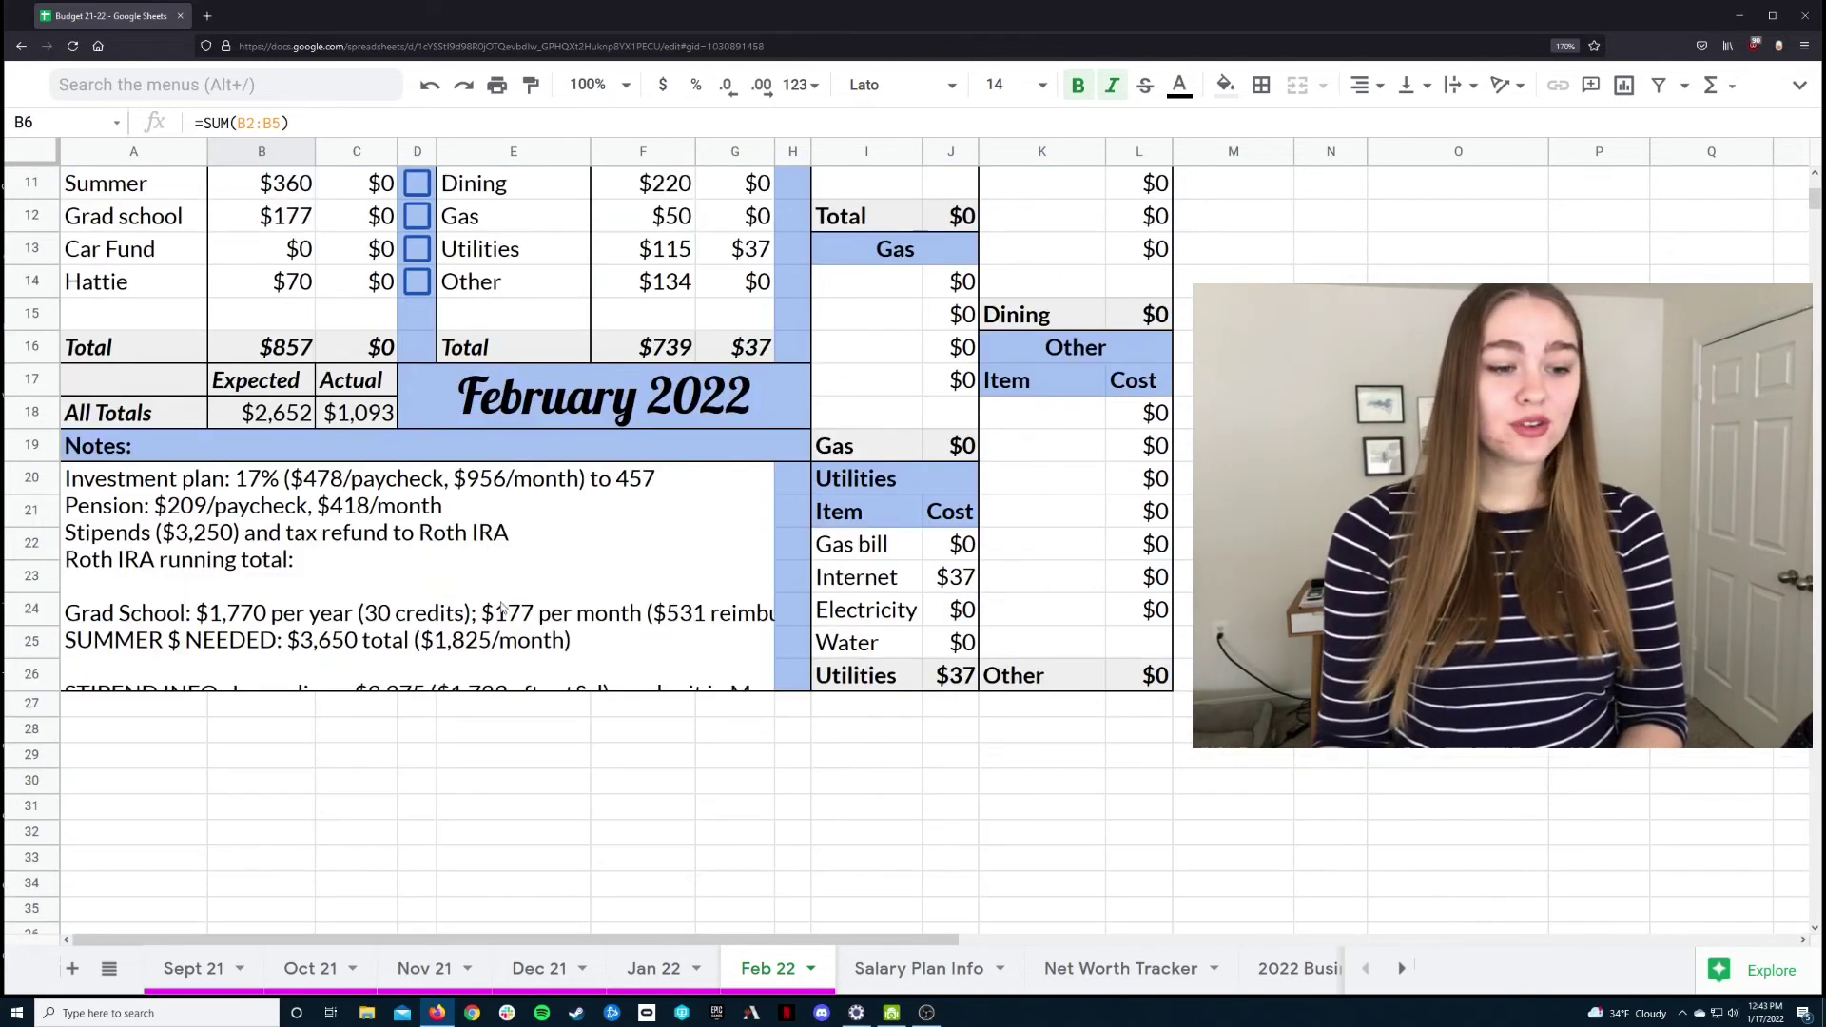
double_click(295, 475)
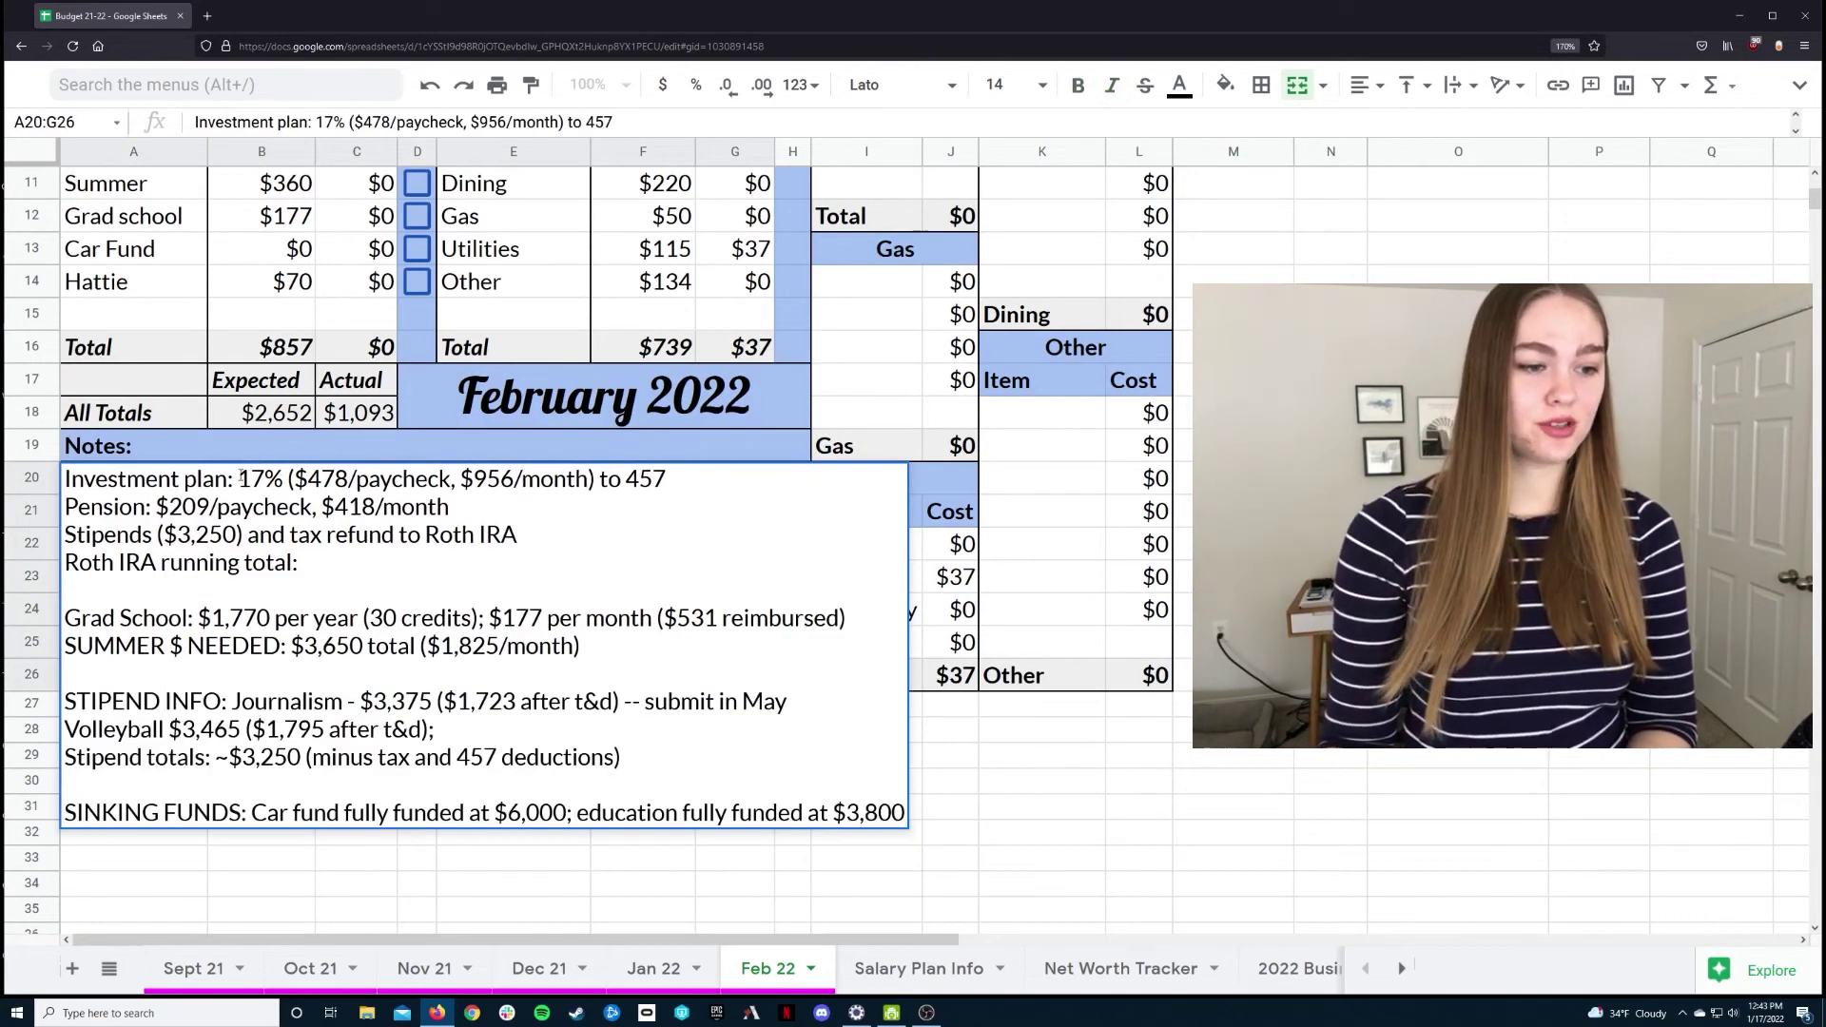
left_click_drag(238, 478, 456, 506)
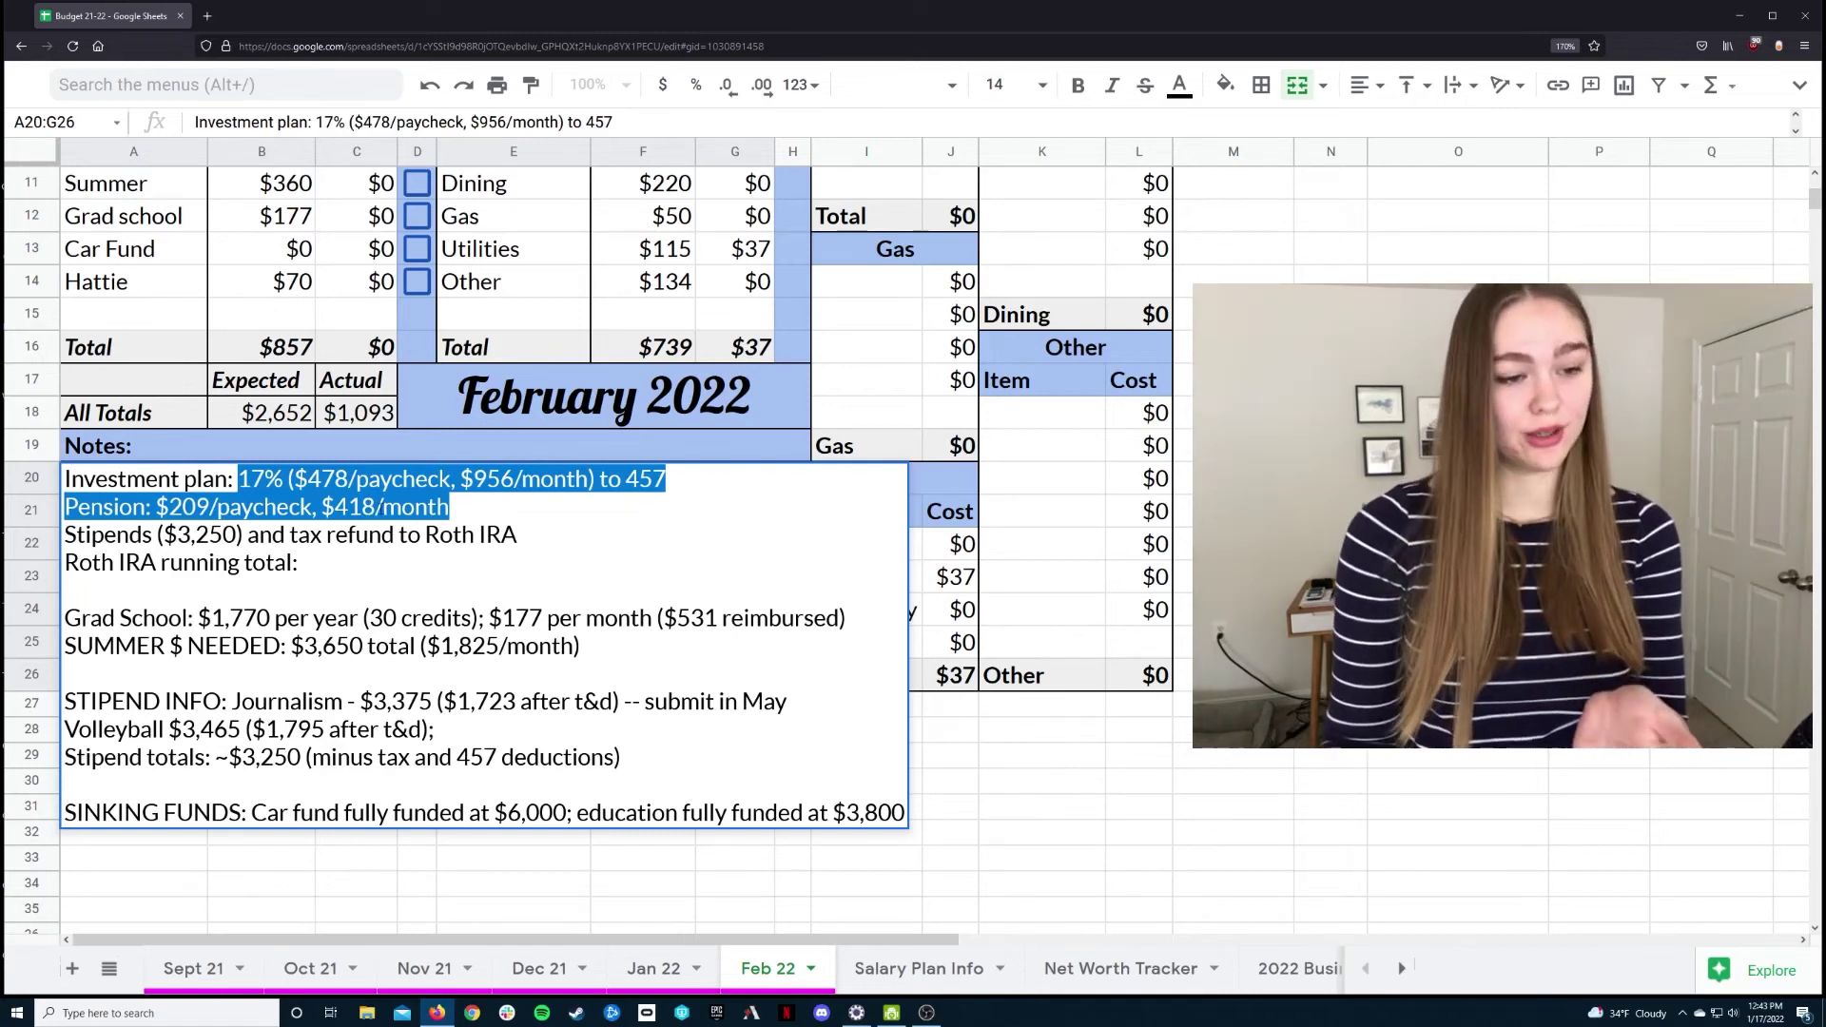
left_click(445, 509)
left_click(316, 300)
scroll(316, 301, "up", 4)
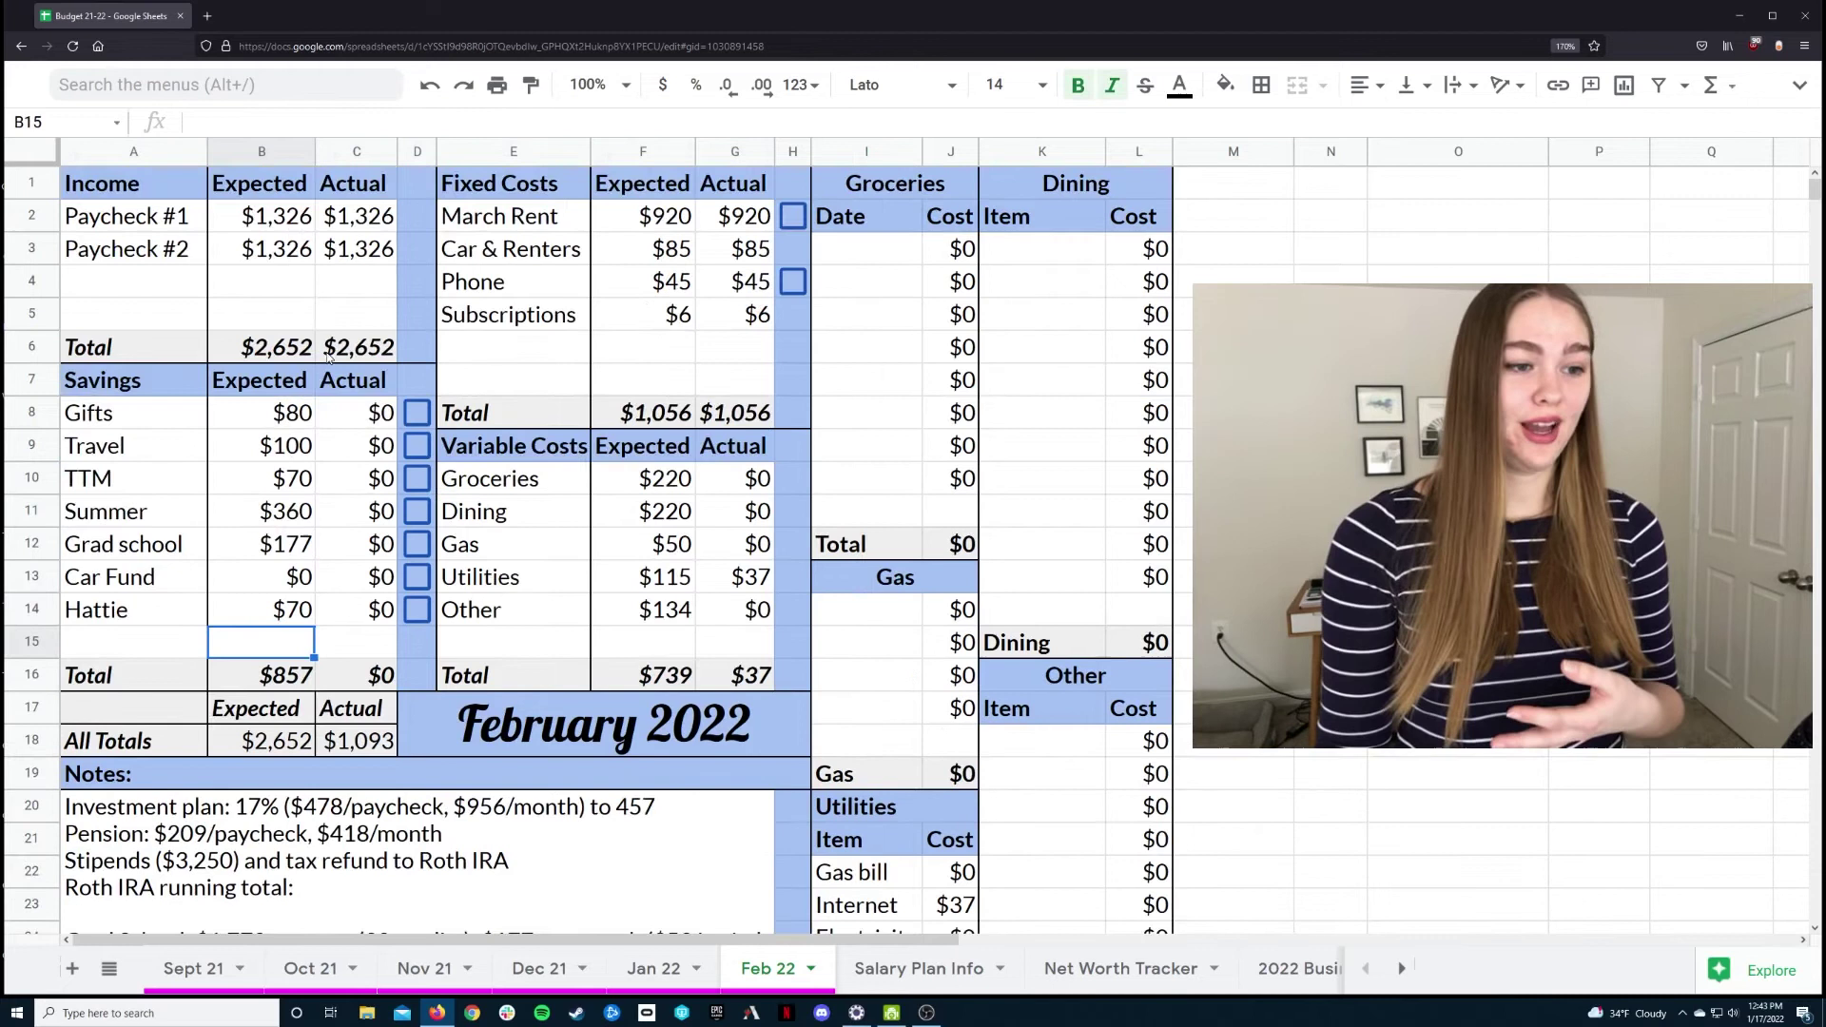
left_click_drag(285, 219, 300, 249)
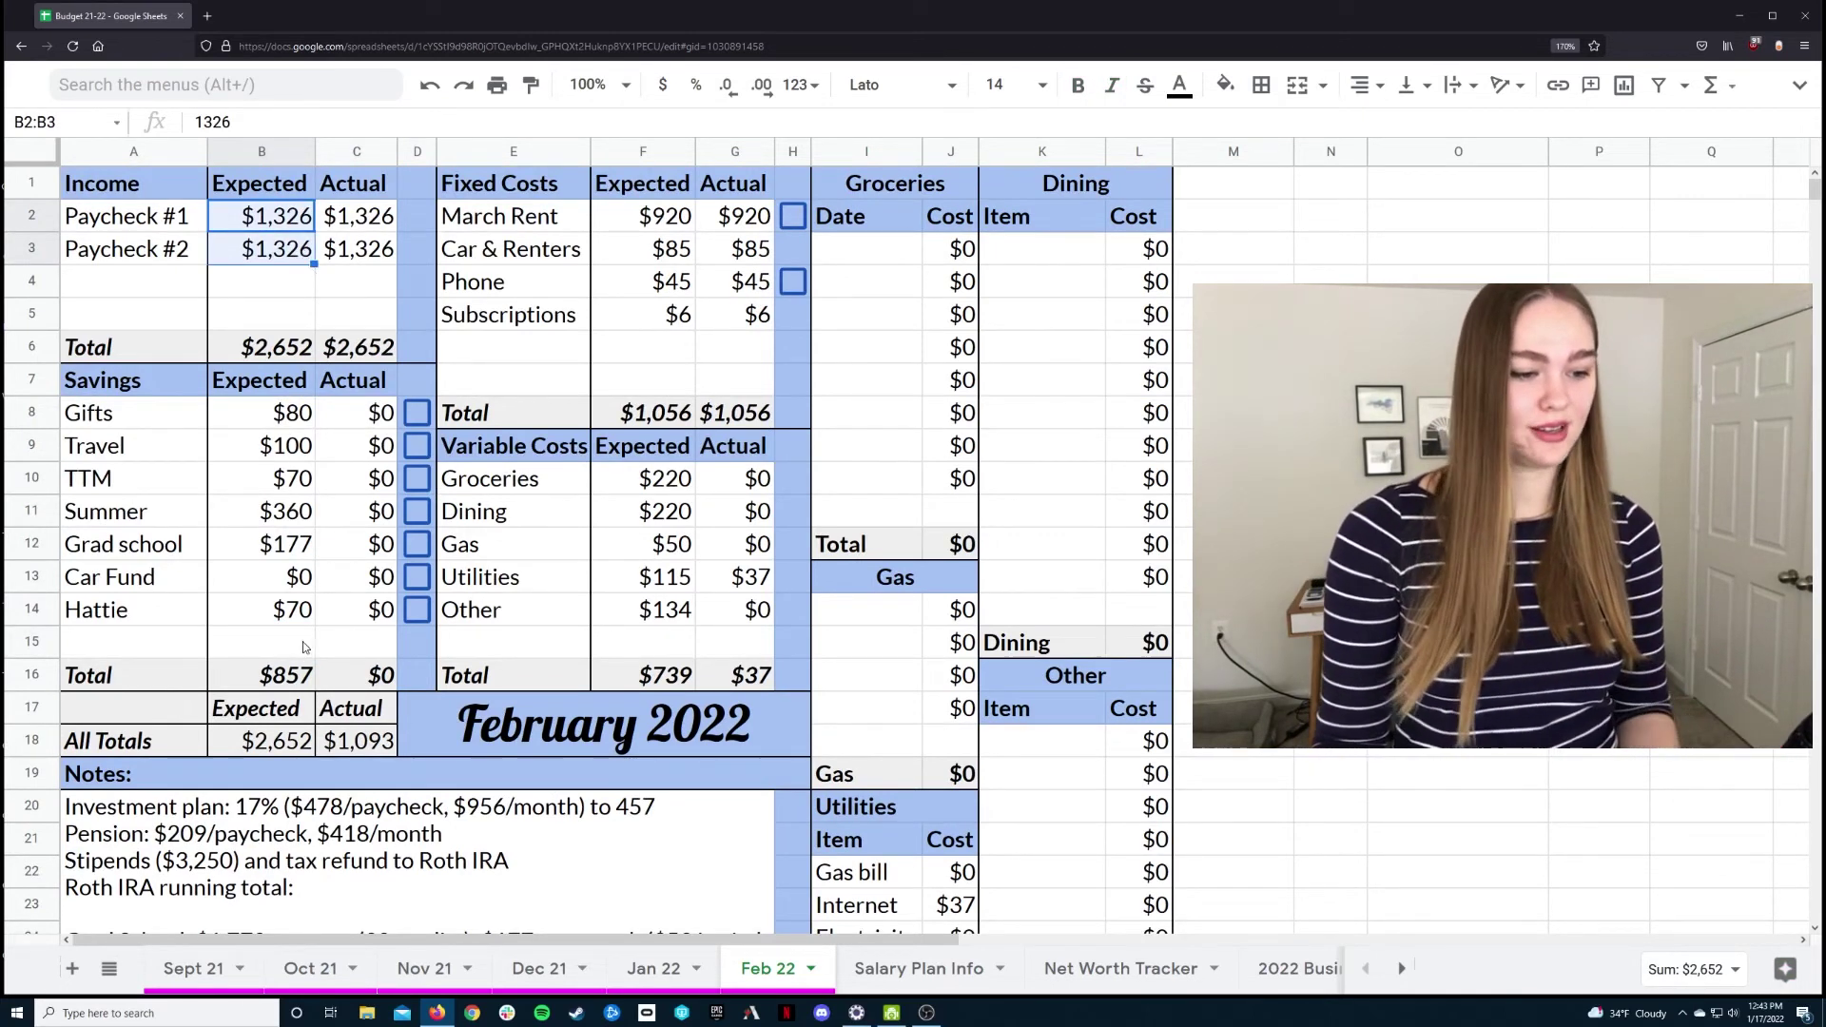
scroll(305, 647, "down", 6)
Enter $0 after 'Roth IRA running total:' in the February notes cell
scroll(413, 680, "up", 5)
left_click(413, 680)
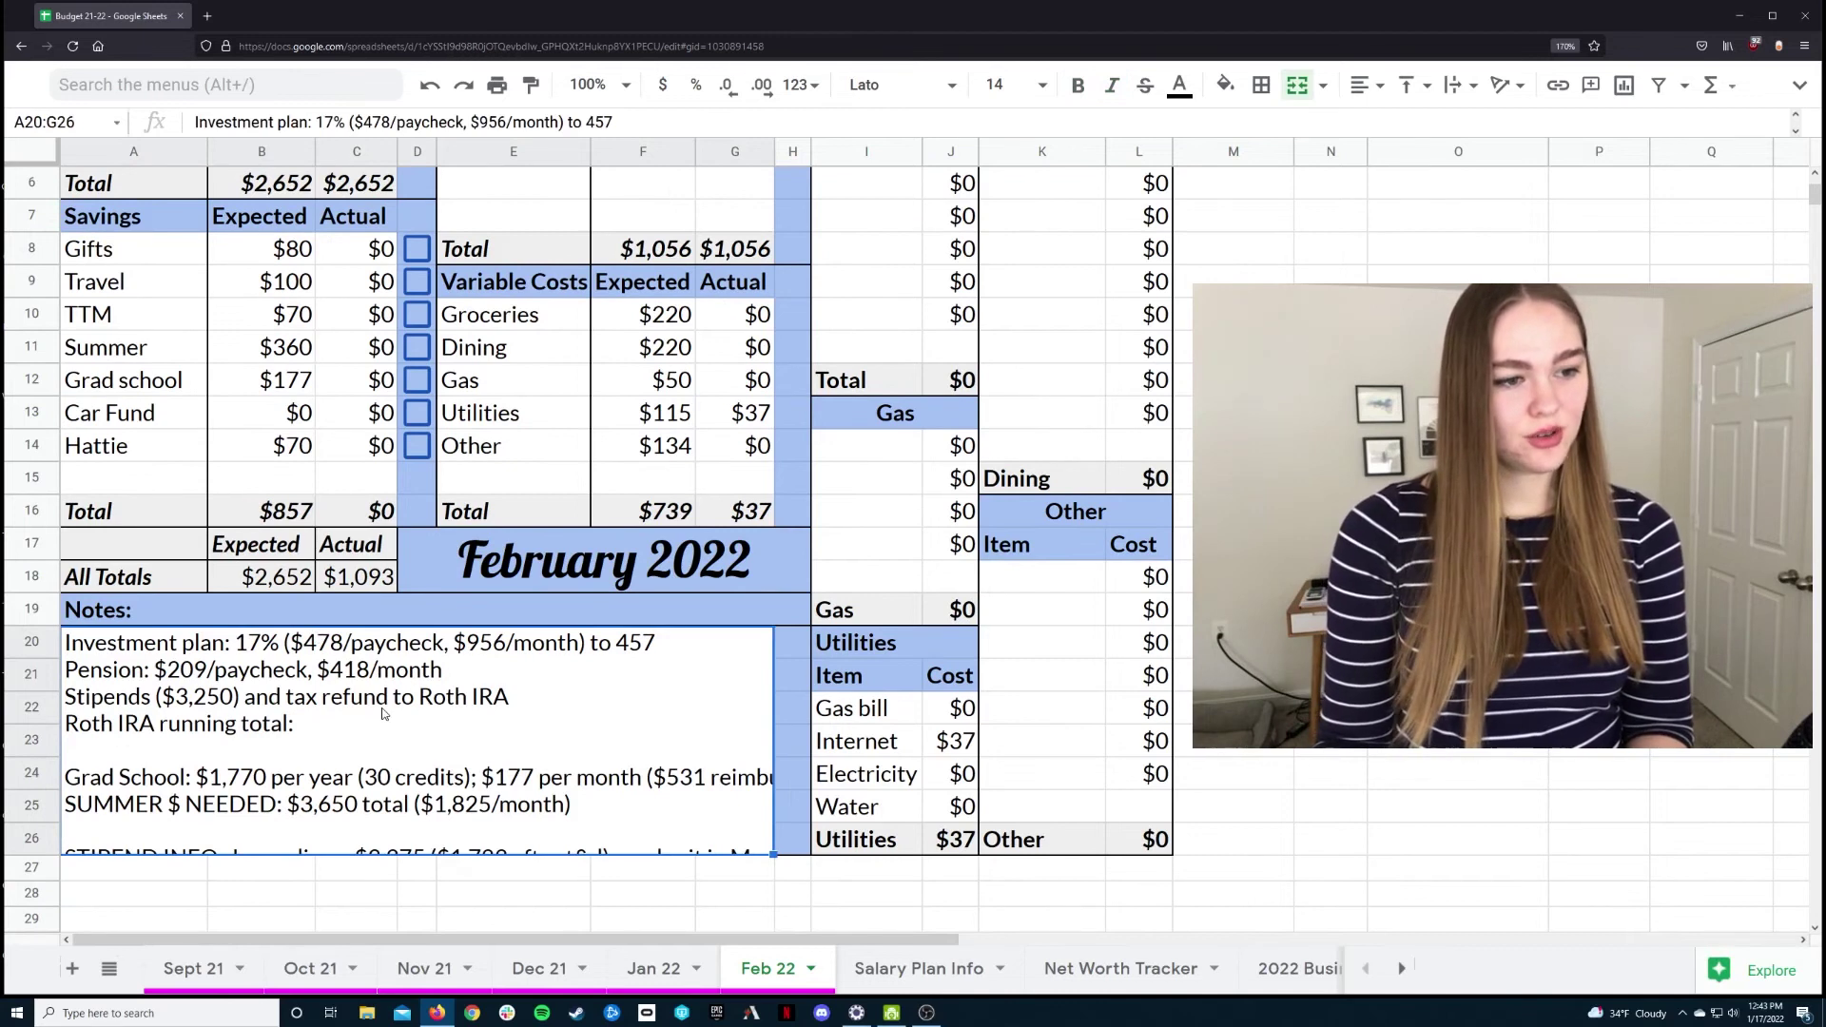
double_click(290, 725)
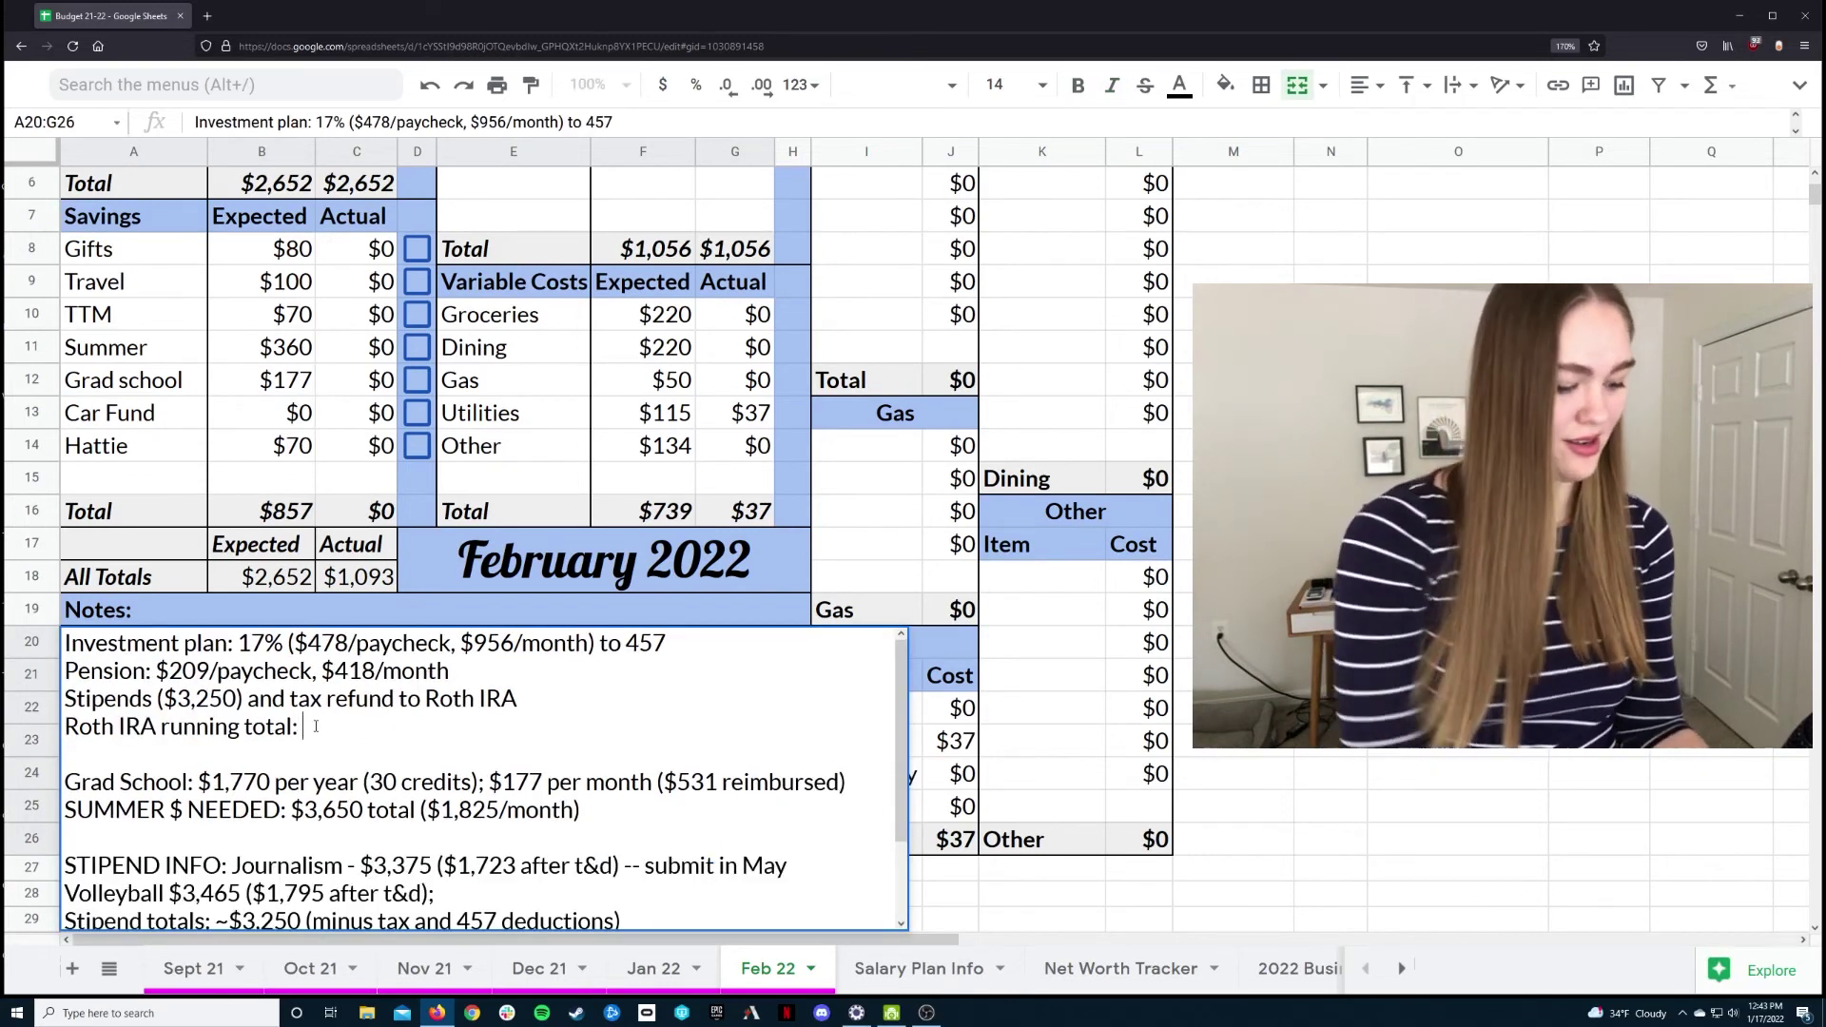
type("$0")
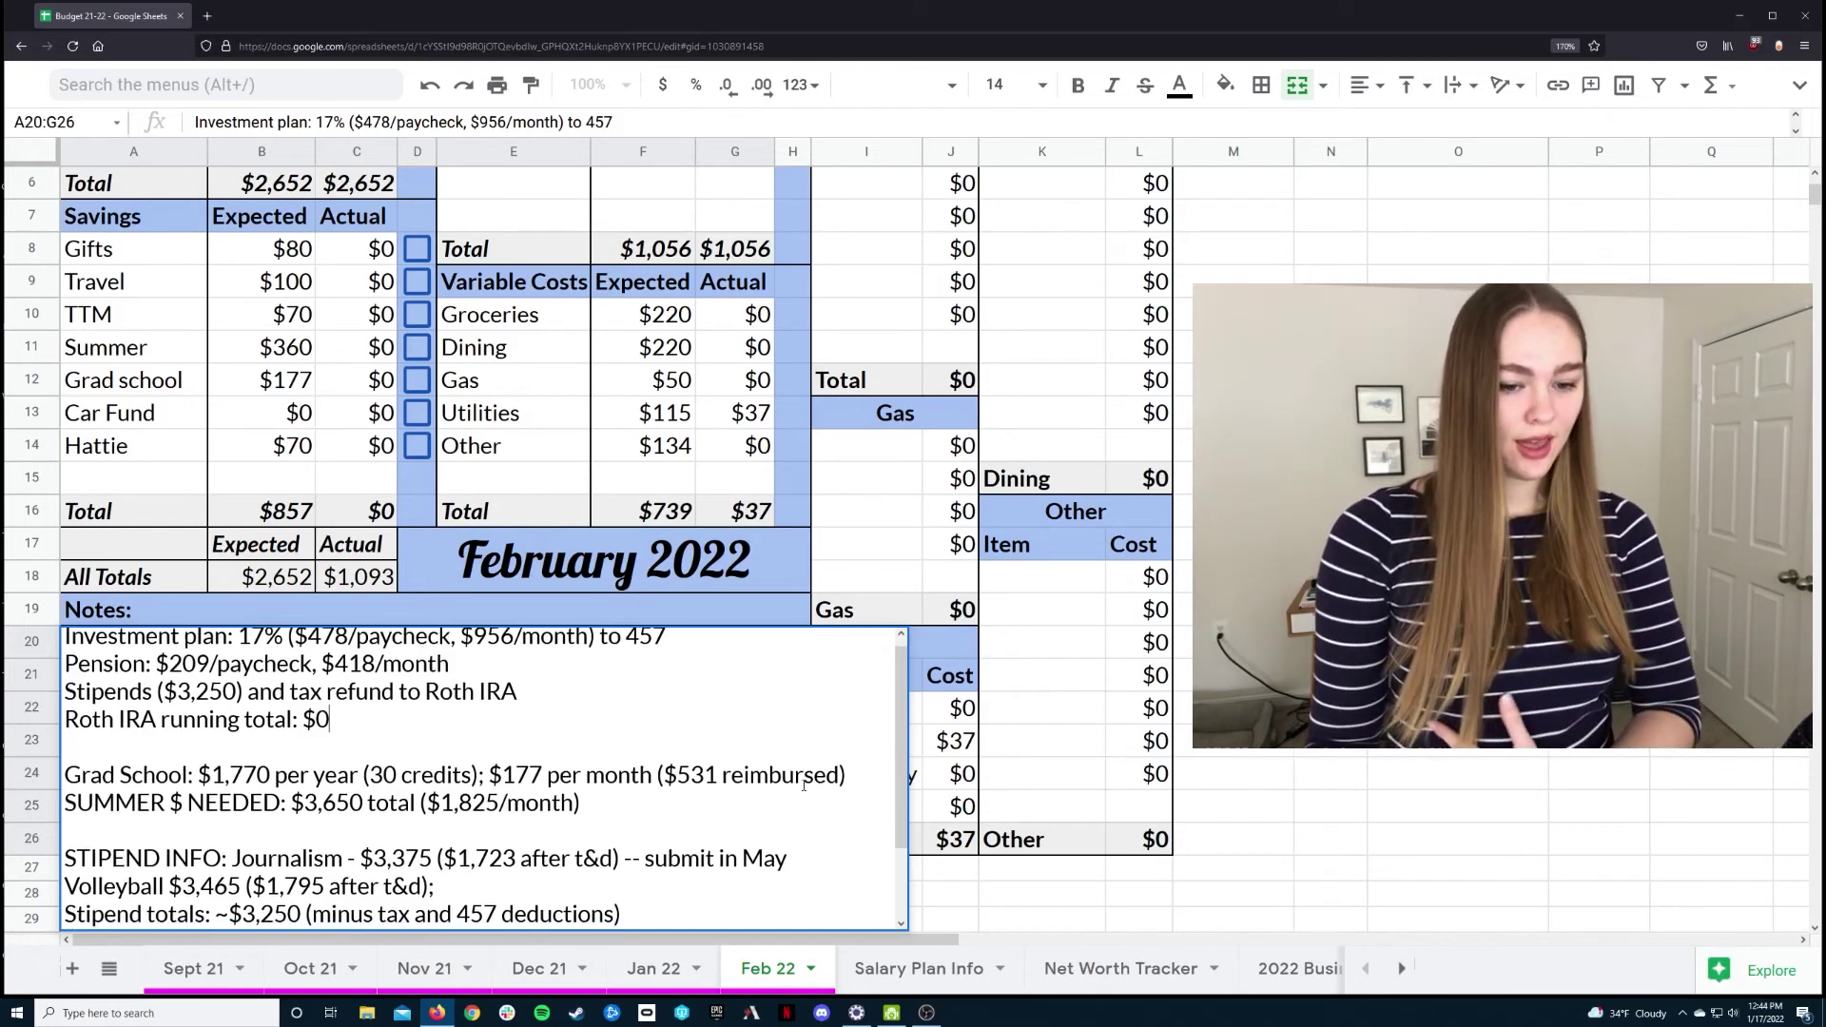
scroll(472, 829, "down", 1)
scroll(803, 785, "up", 1)
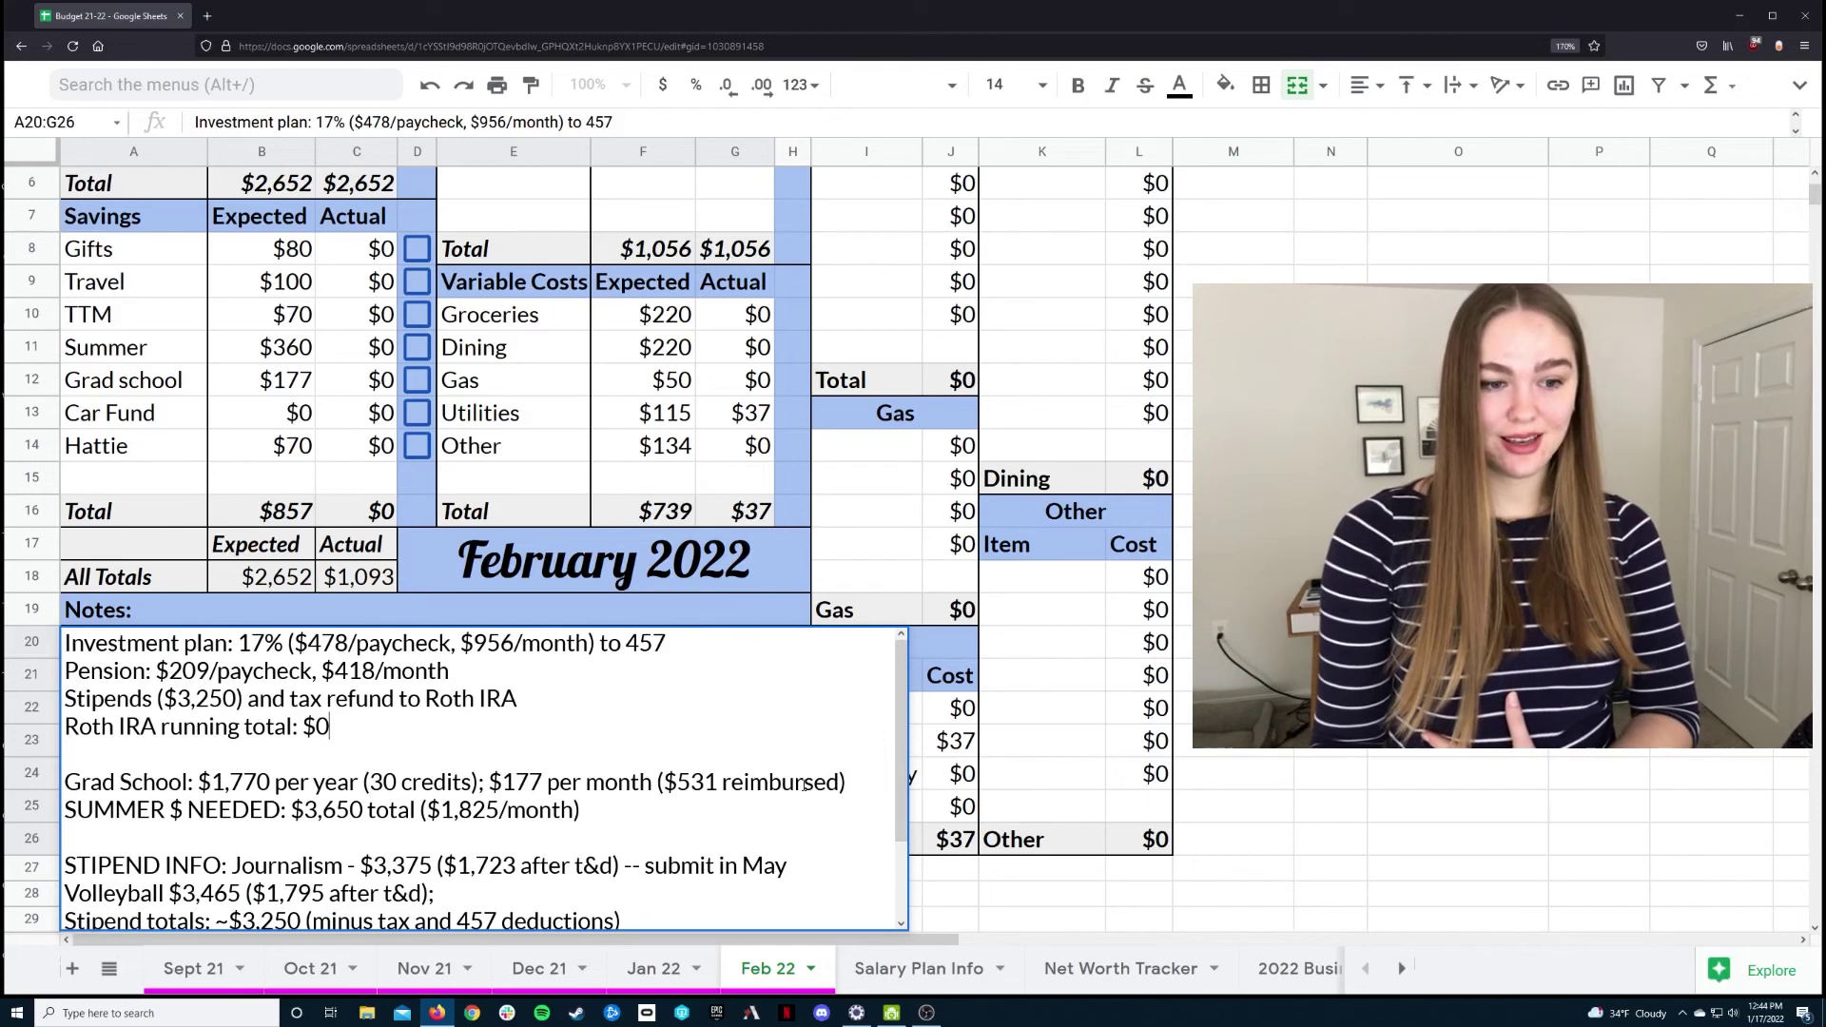
left_click(1232, 708)
scroll(1111, 751, "up", 2)
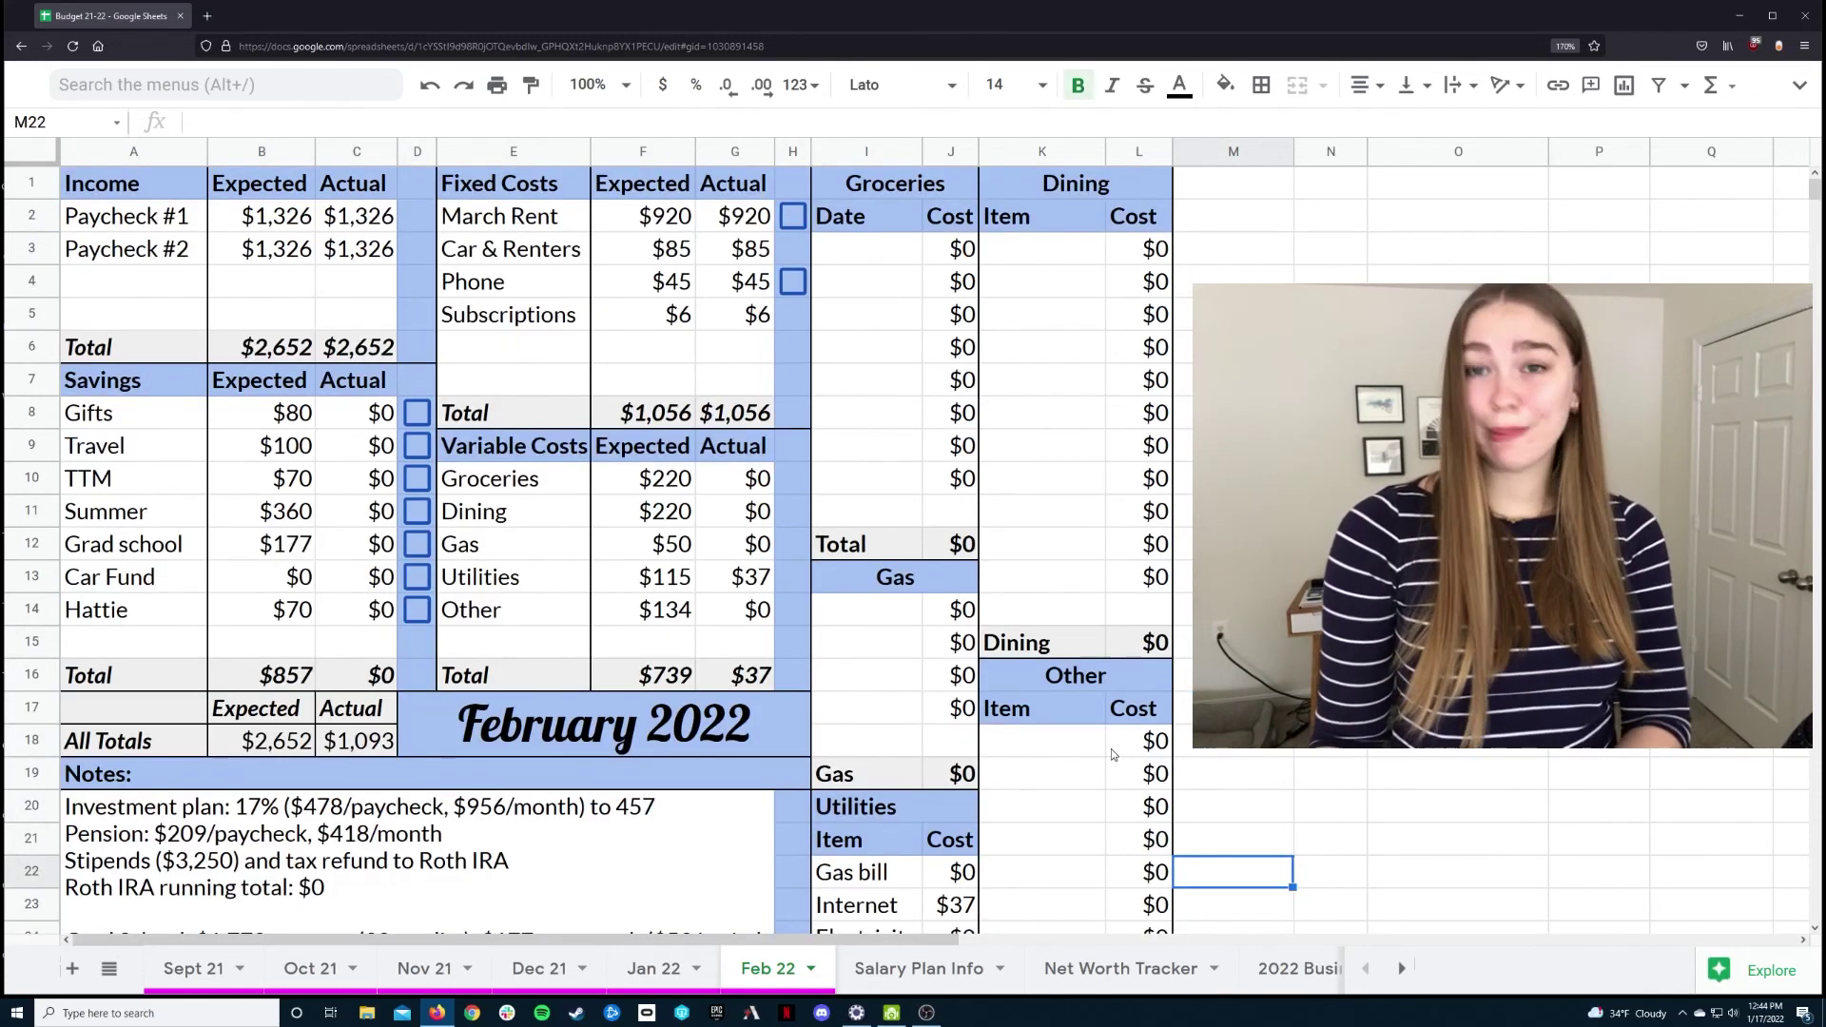